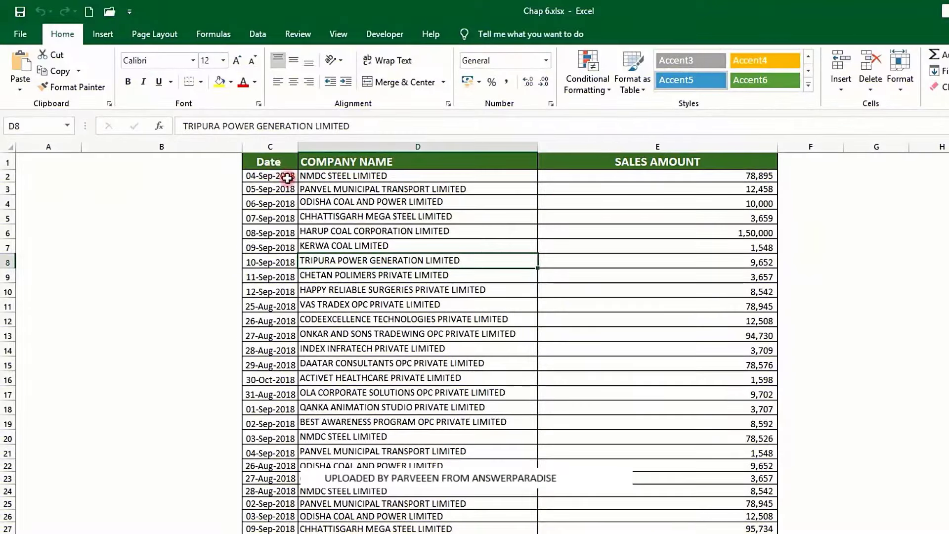
Step: Select blocks of table cells, including SALES AMOUNT down to row 9
click(266, 159)
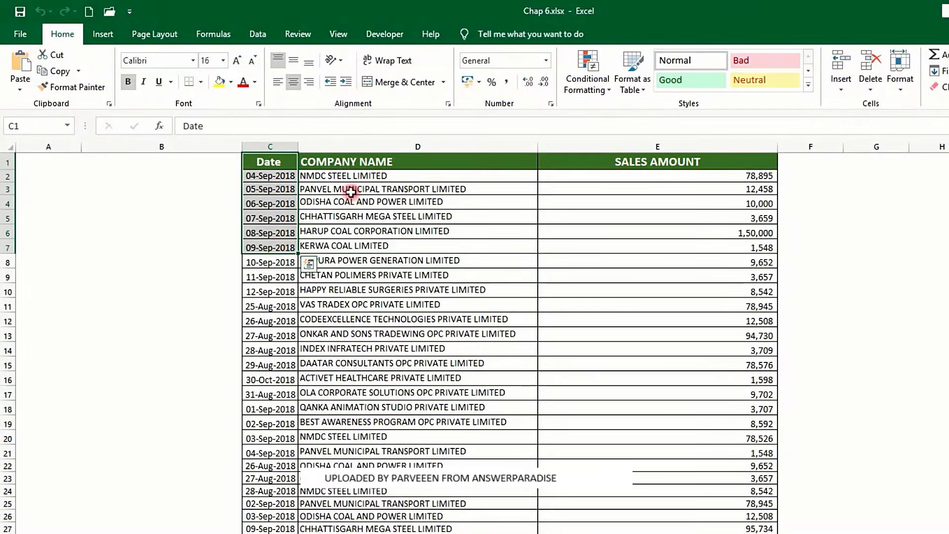
drag(396, 173, 454, 266)
drag(693, 160, 710, 275)
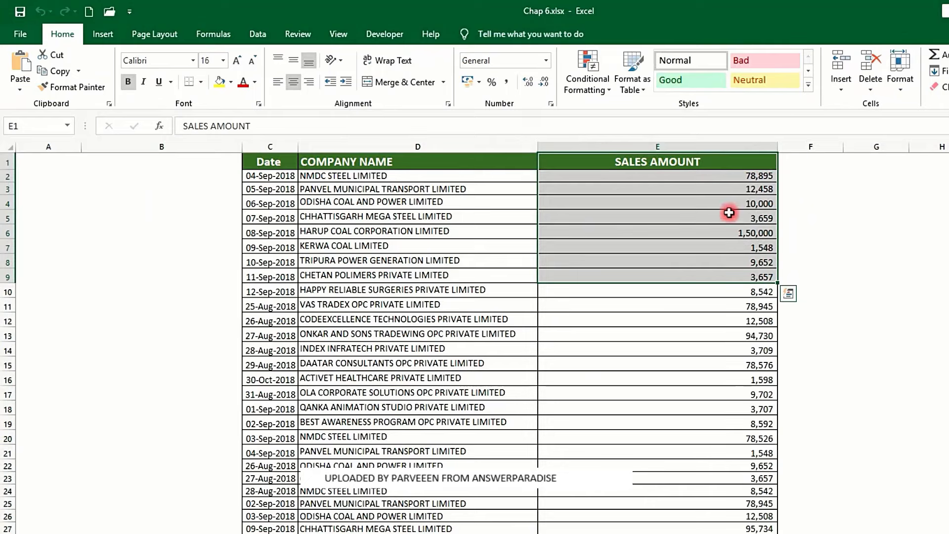
click(843, 90)
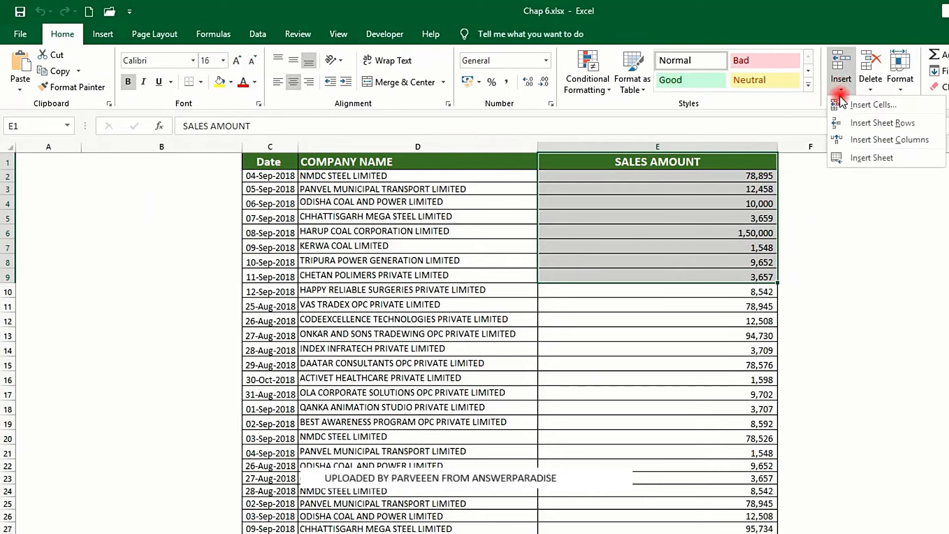
key(Escape)
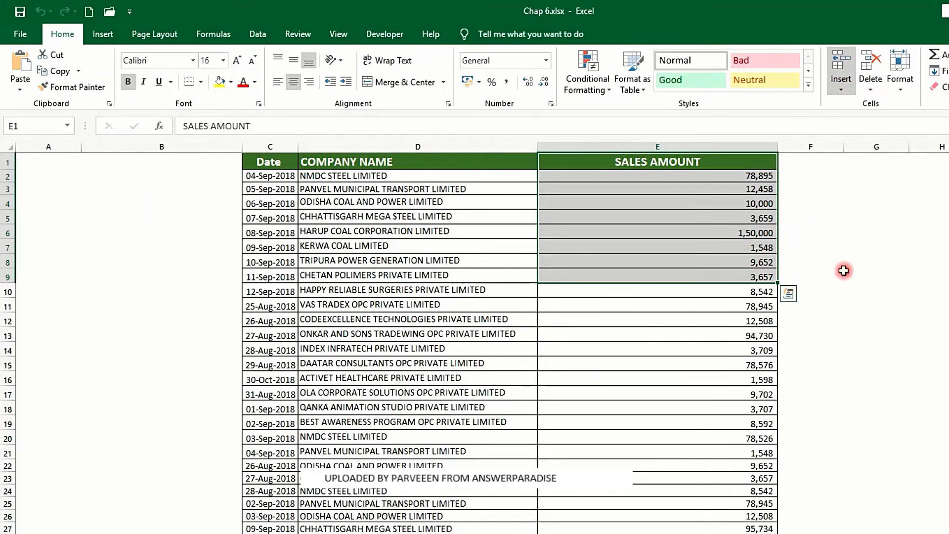
Step: Insert a blank cell at E6 shifting amounts down, then undo it
click(773, 264)
click(759, 230)
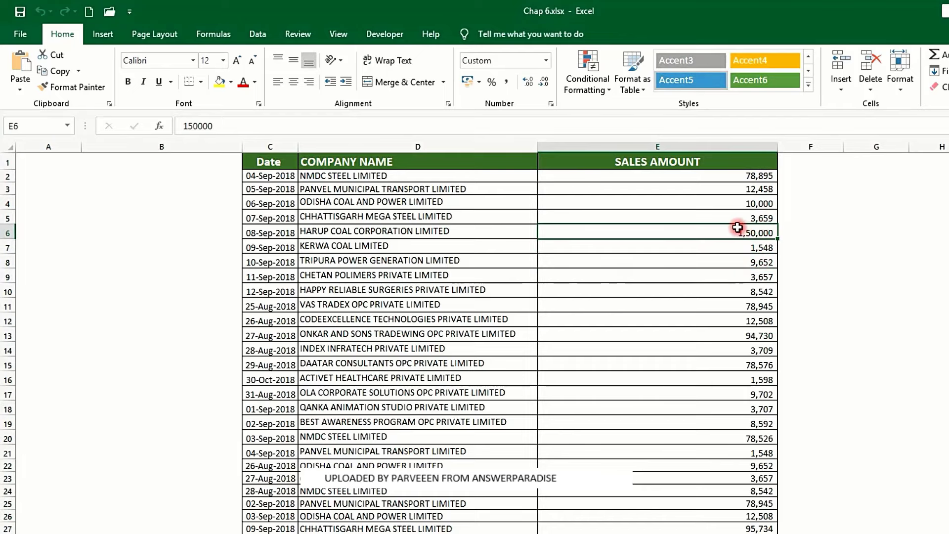
click(841, 92)
click(844, 105)
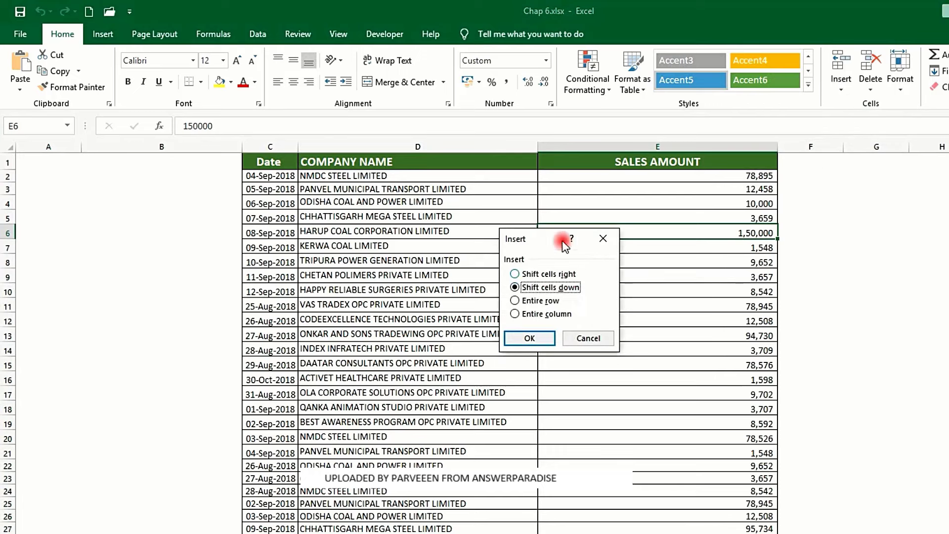
drag(551, 243, 467, 203)
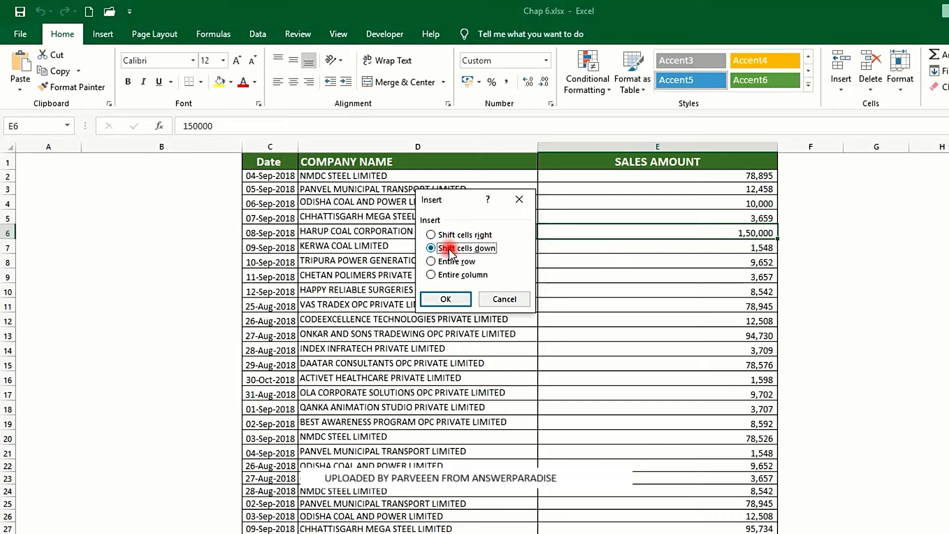
click(459, 299)
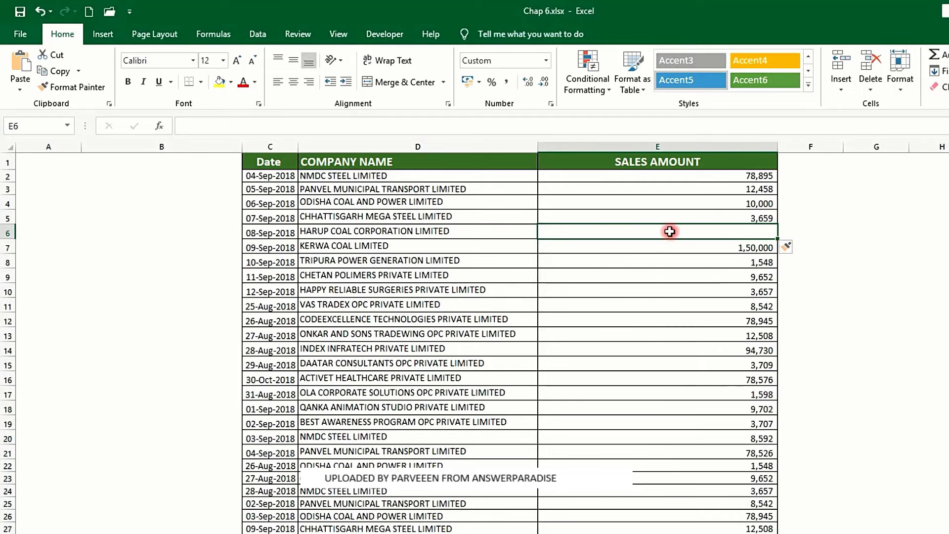
drag(725, 231, 723, 363)
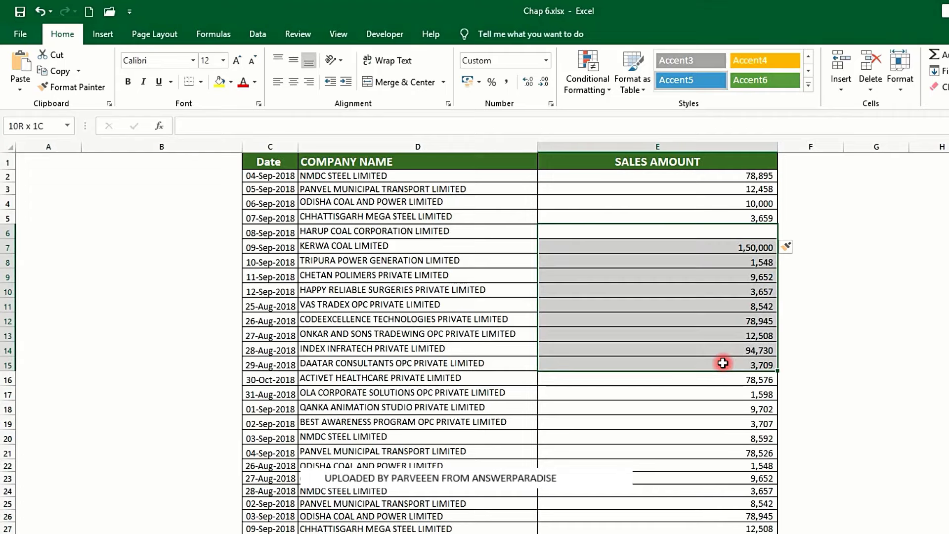
click(812, 259)
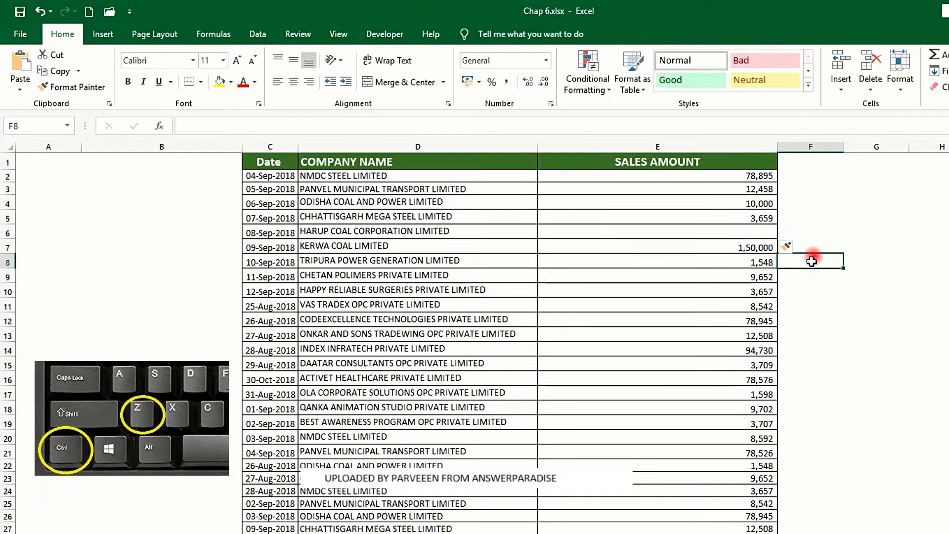
key(ctrl+z)
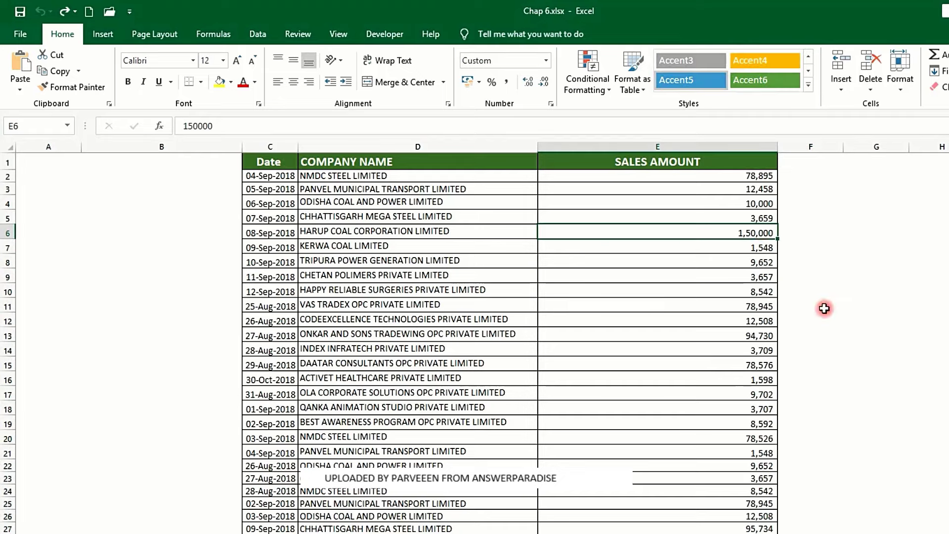
Step: Insert a cell at E6 shifting 1,50,000 right into F6, then undo it
click(841, 91)
click(847, 104)
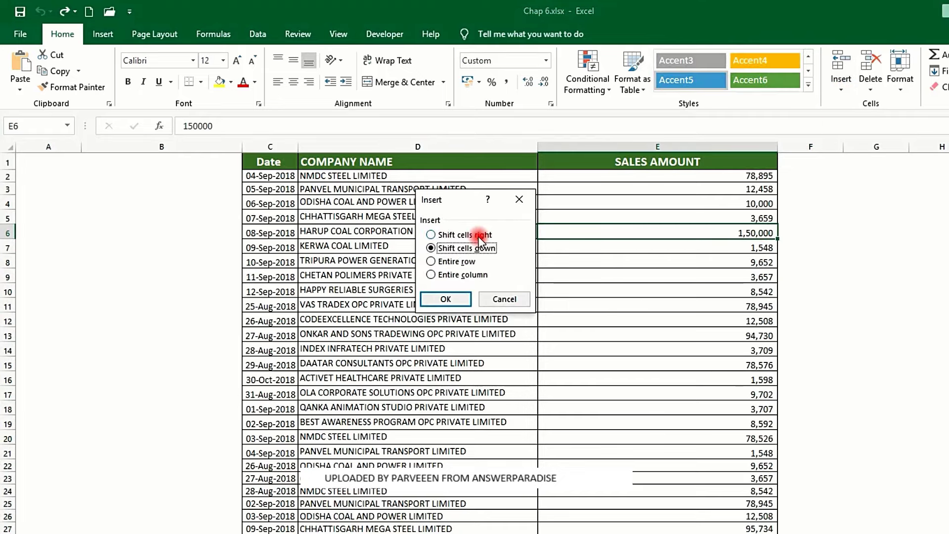
click(478, 236)
click(455, 300)
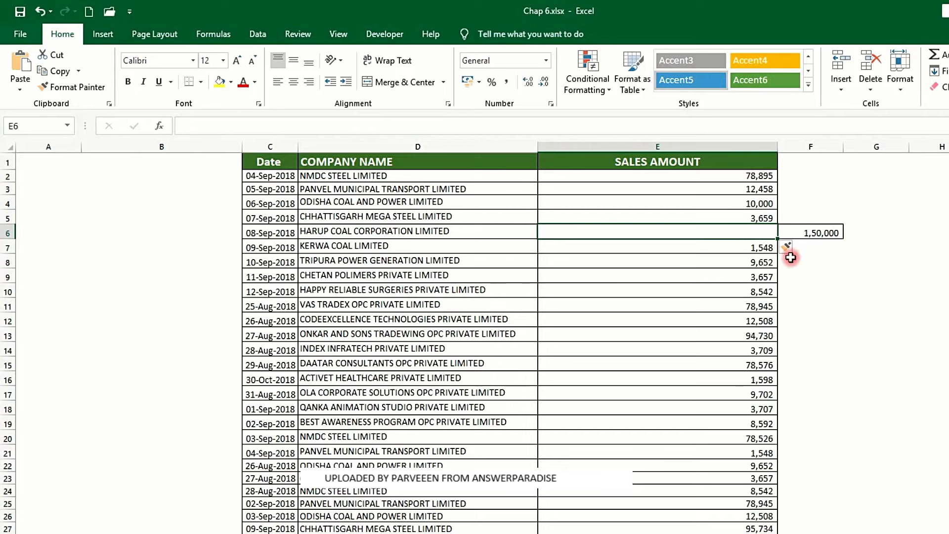
key(ctrl+z)
Step: Insert a blank row above the 08-Sep-2018 entry, then undo it
click(845, 97)
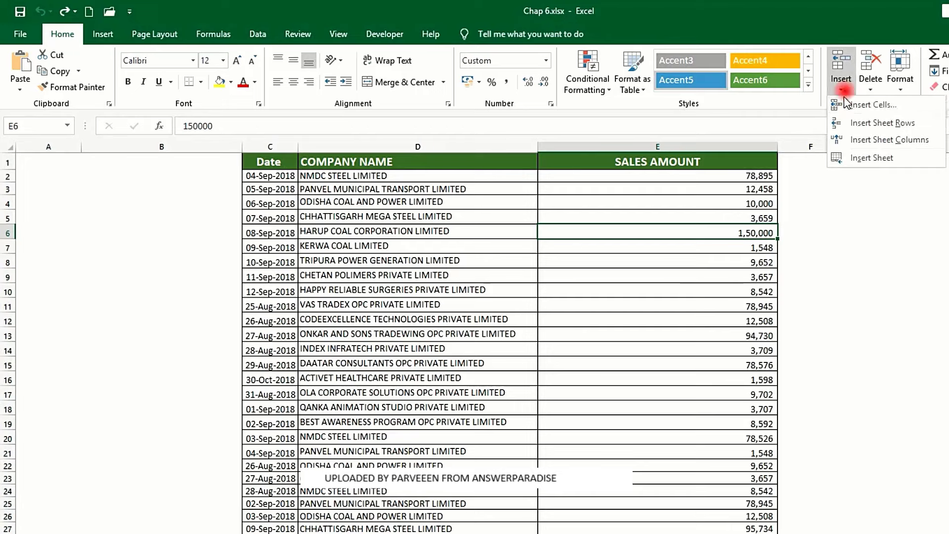
click(850, 108)
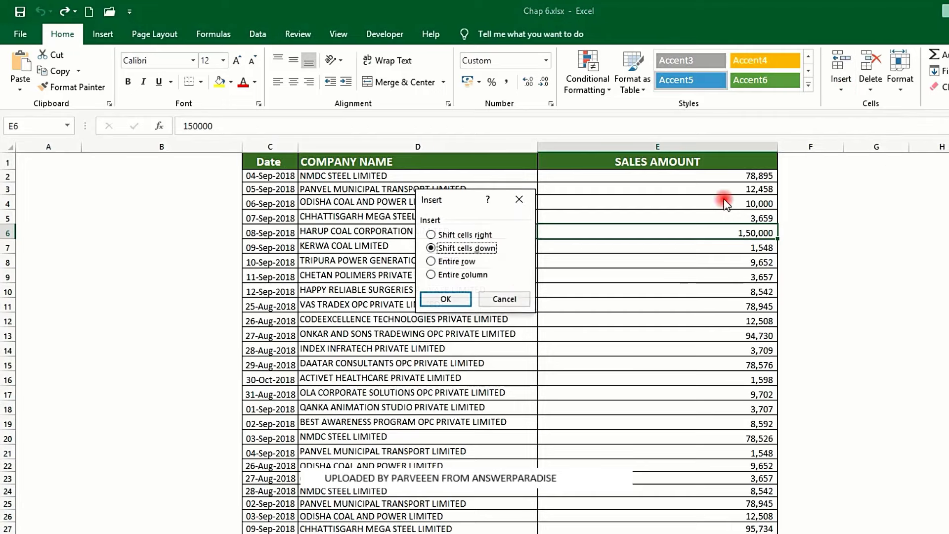
click(465, 262)
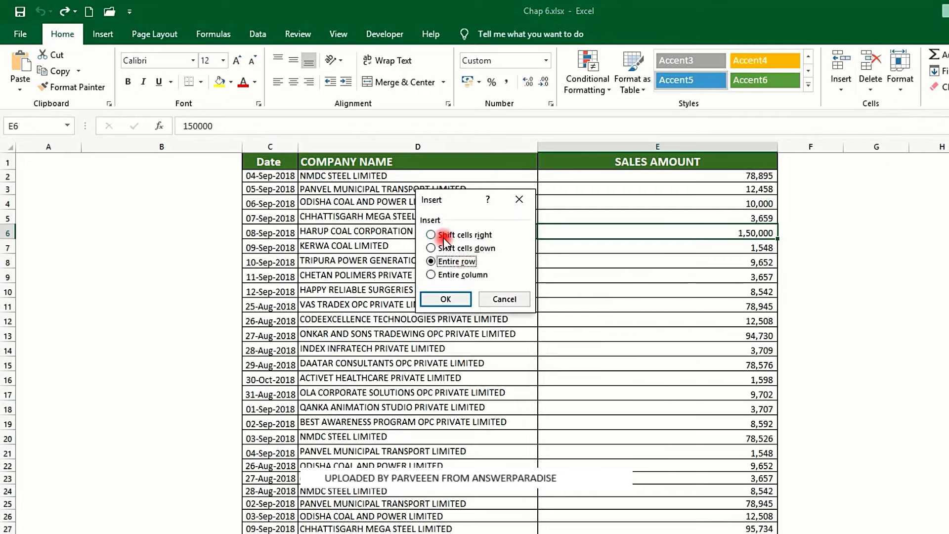
click(431, 300)
click(225, 235)
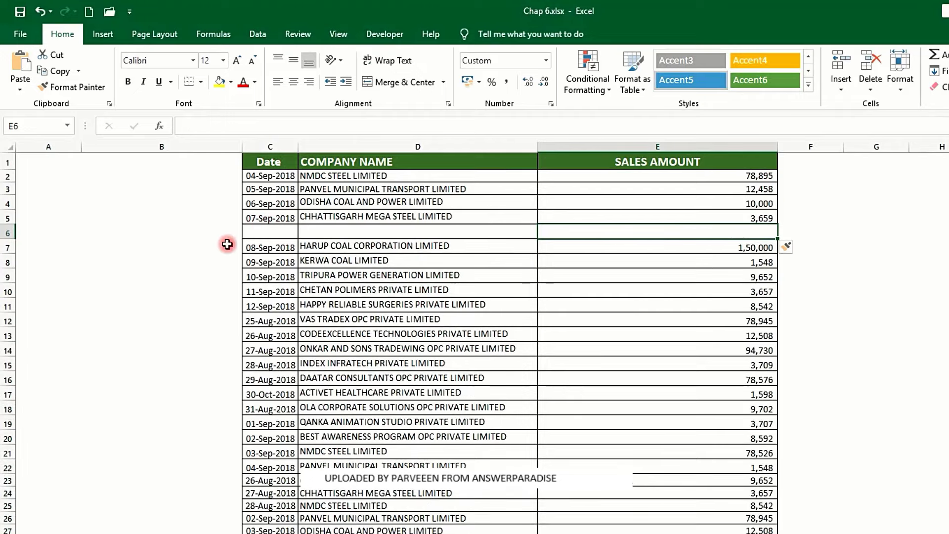
drag(253, 233, 780, 234)
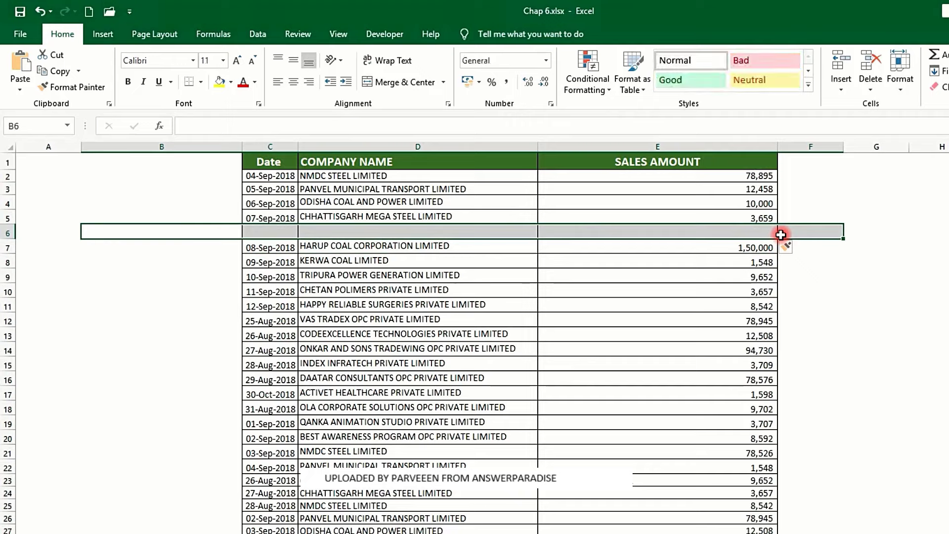
key(ctrl+z)
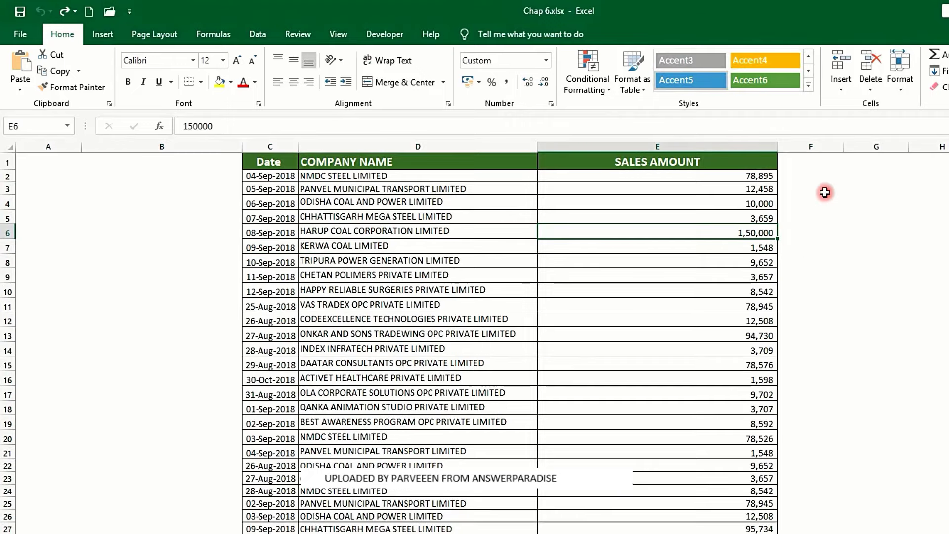
Step: Insert a blank column pushing SALES AMOUNT to column F, then undo it
click(841, 89)
click(857, 105)
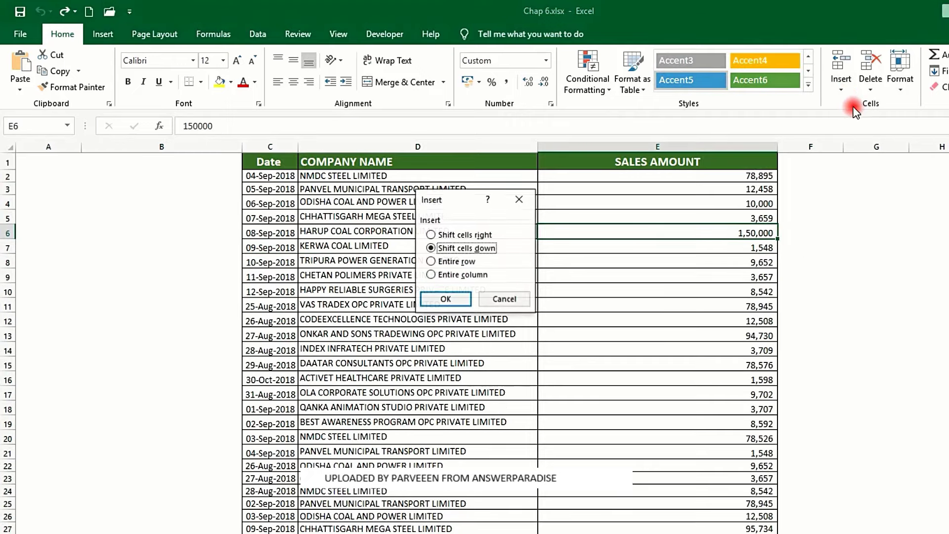
click(479, 276)
click(452, 299)
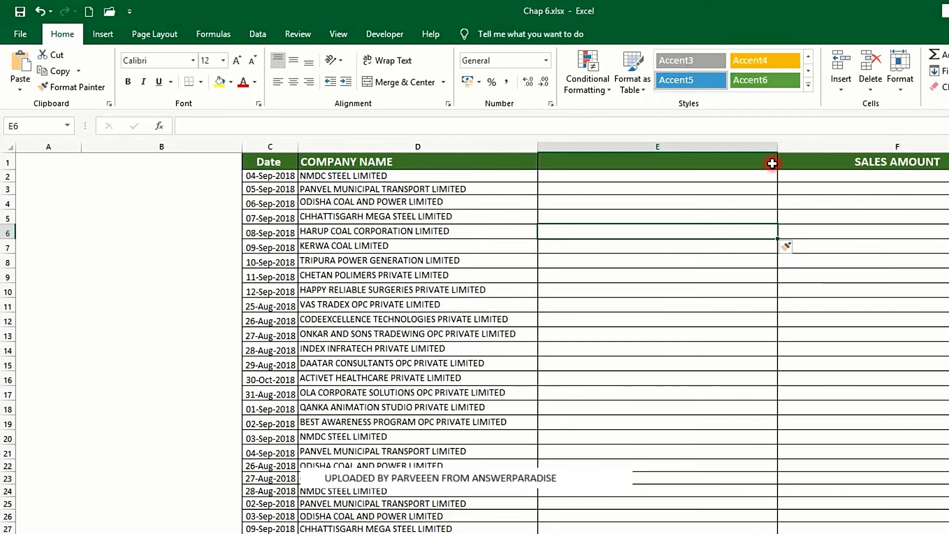
drag(746, 163, 732, 513)
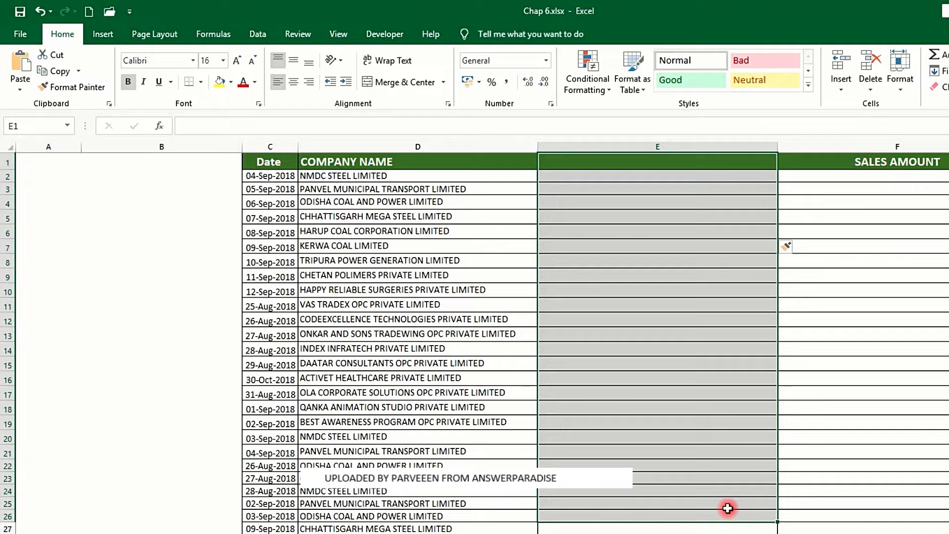
key(ctrl+z)
Step: Insert a blank row above the 08-Sep-2018 entry from the ribbon and select its cells
click(729, 366)
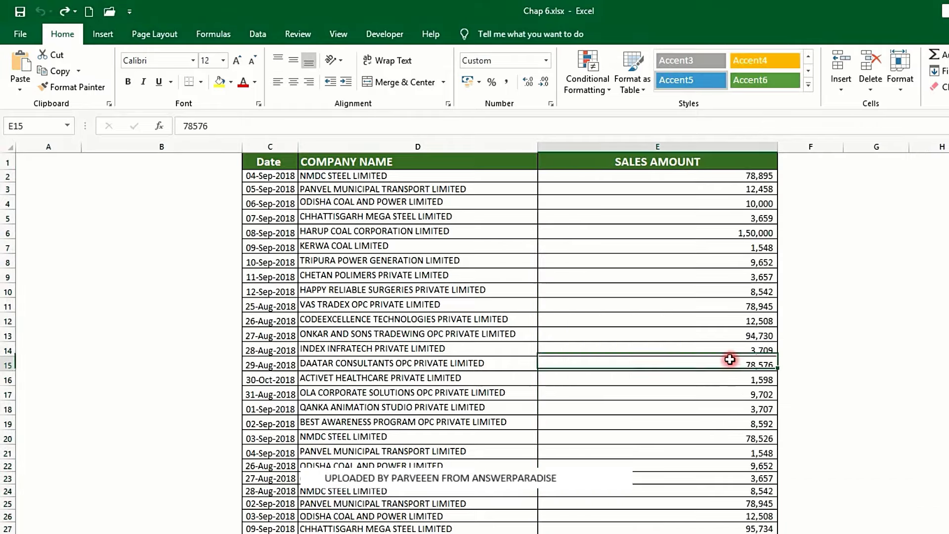
click(849, 91)
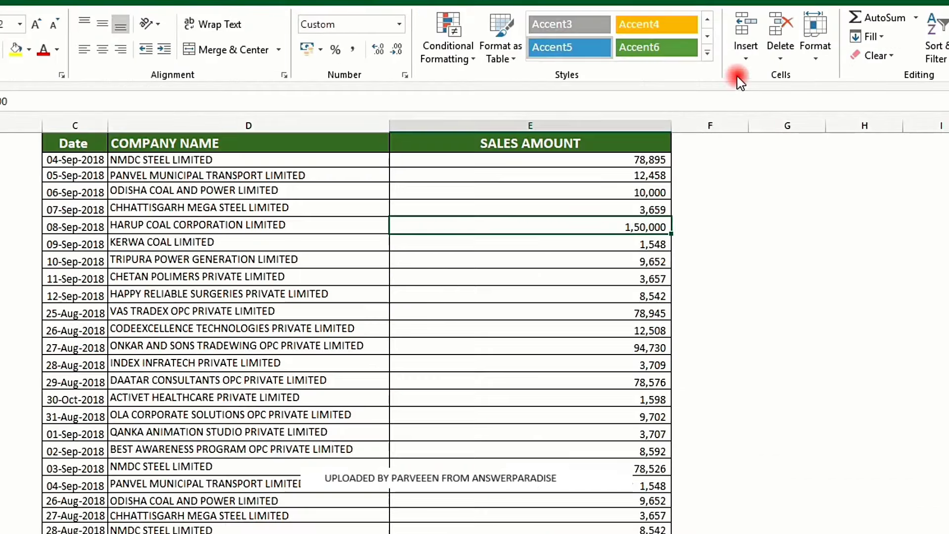
click(746, 60)
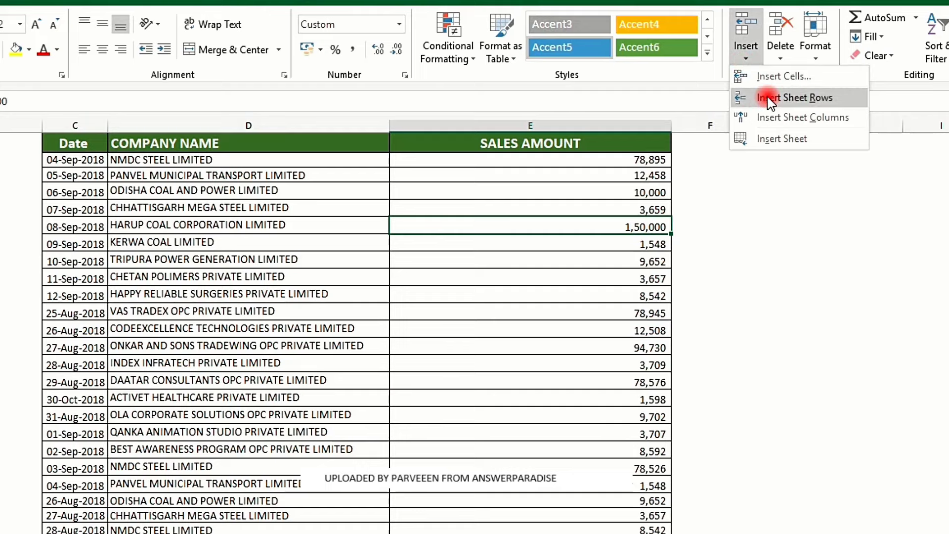
click(769, 99)
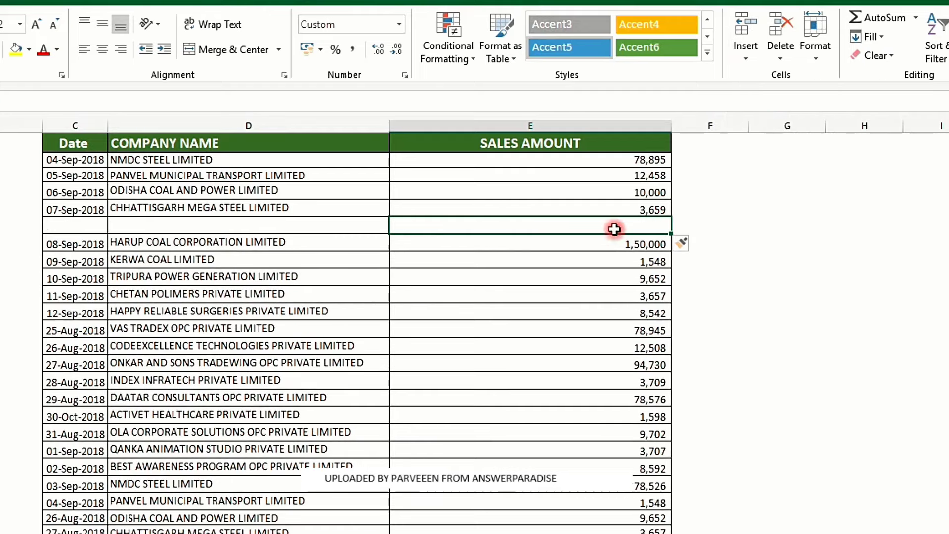
drag(614, 229, 98, 225)
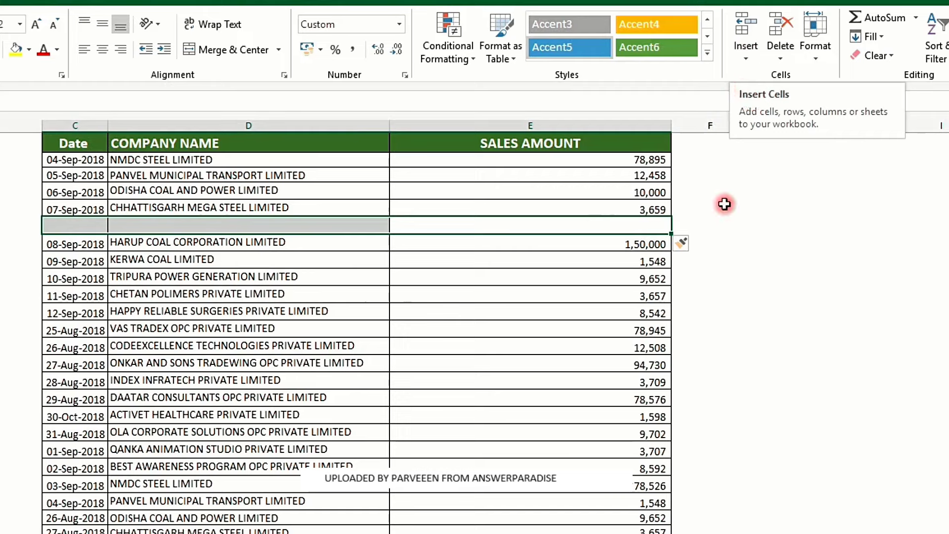
click(745, 58)
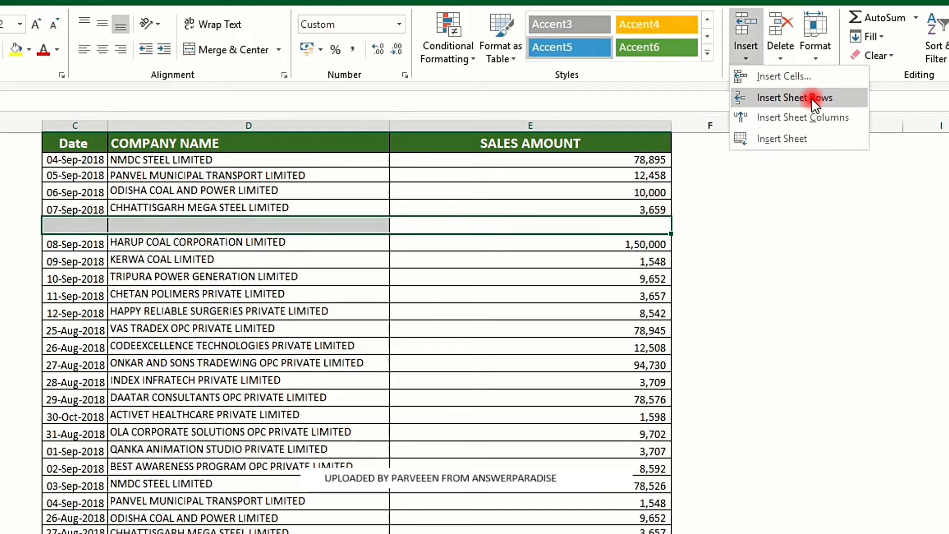
click(852, 194)
Step: Insert a blank column from E7, pushing SALES AMOUNT to column F
click(641, 244)
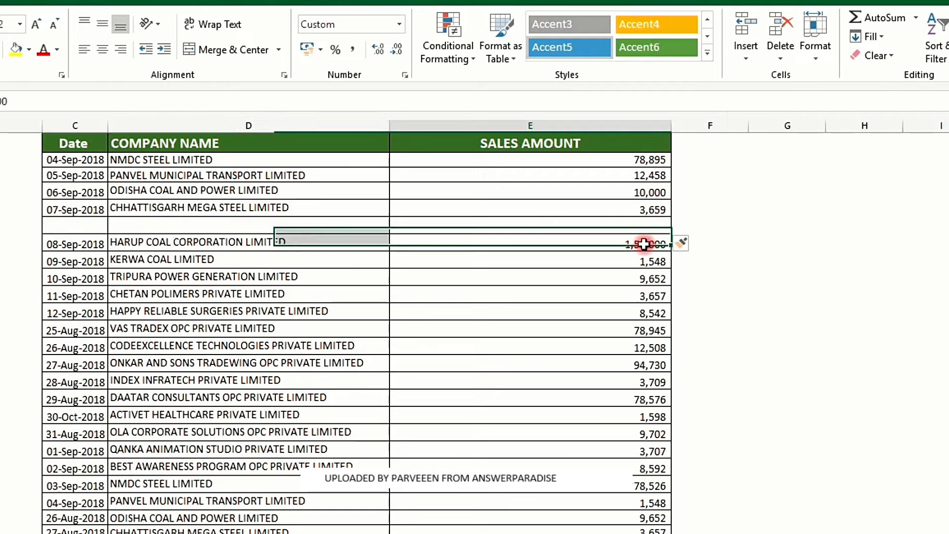
click(745, 59)
click(772, 117)
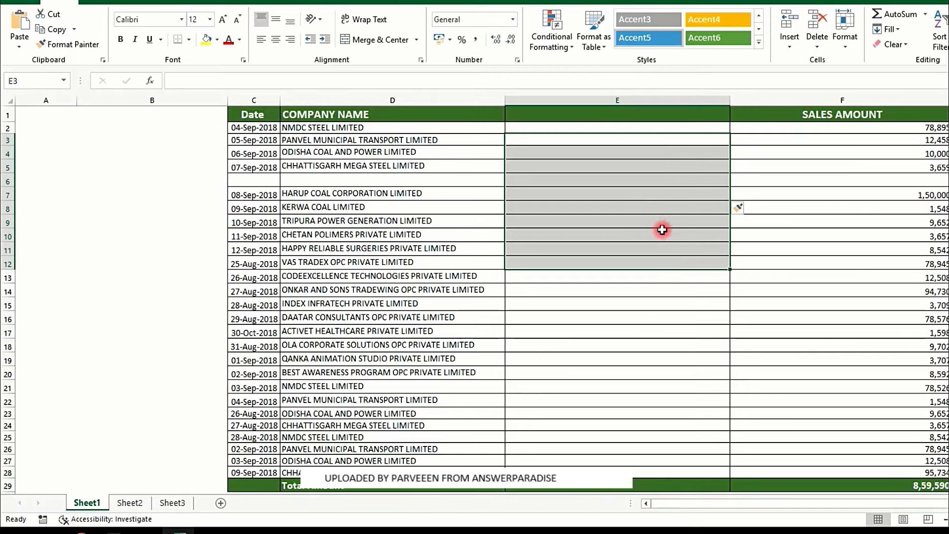
click(660, 227)
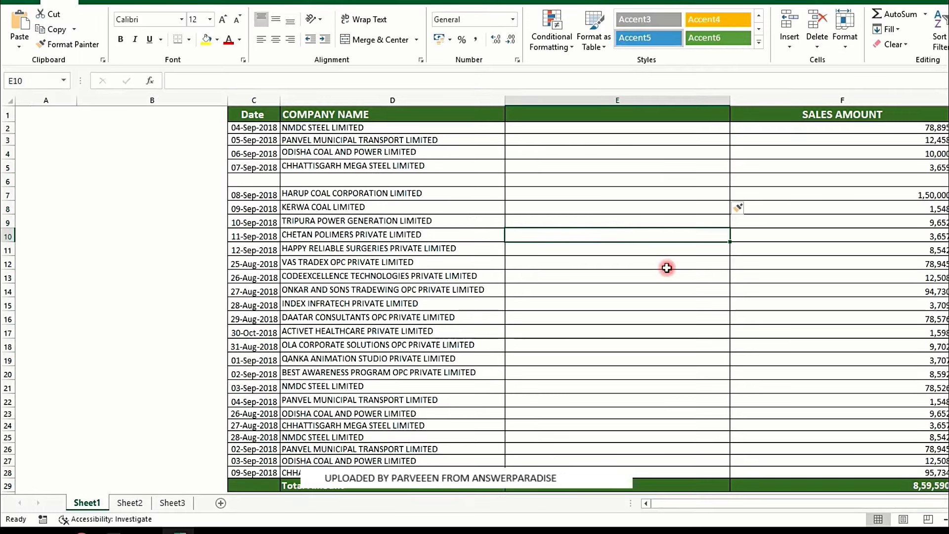
Step: Insert an empty column D and an empty row 9, then undo all insertions
click(359, 100)
right_click(359, 100)
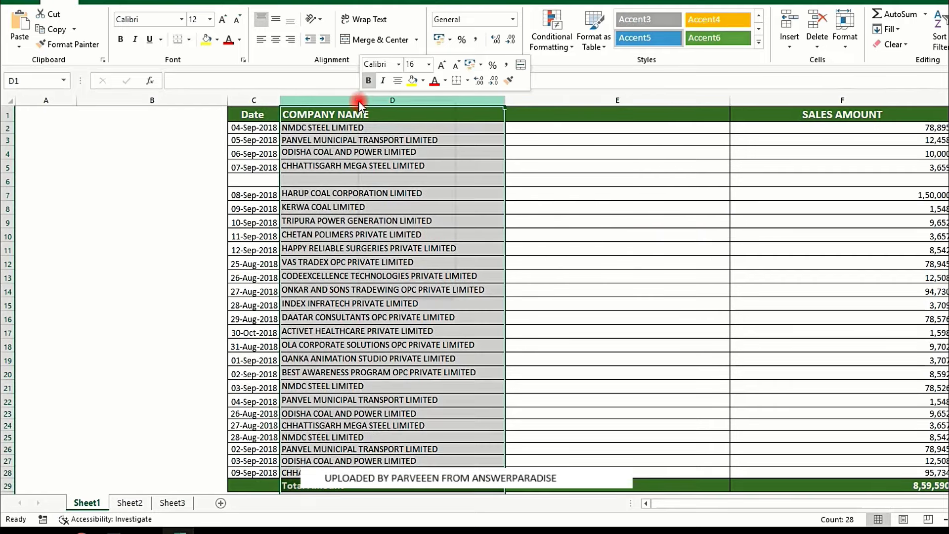
click(390, 193)
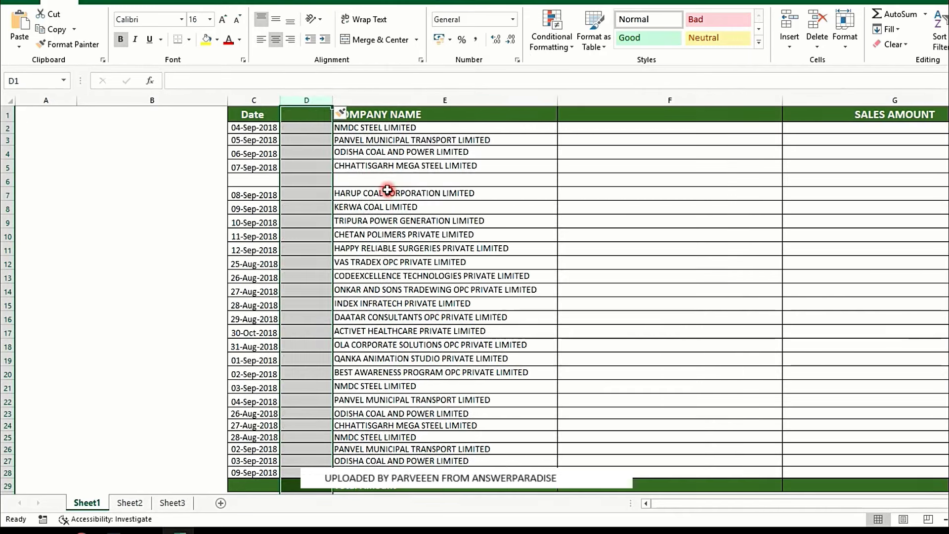
right_click(6, 224)
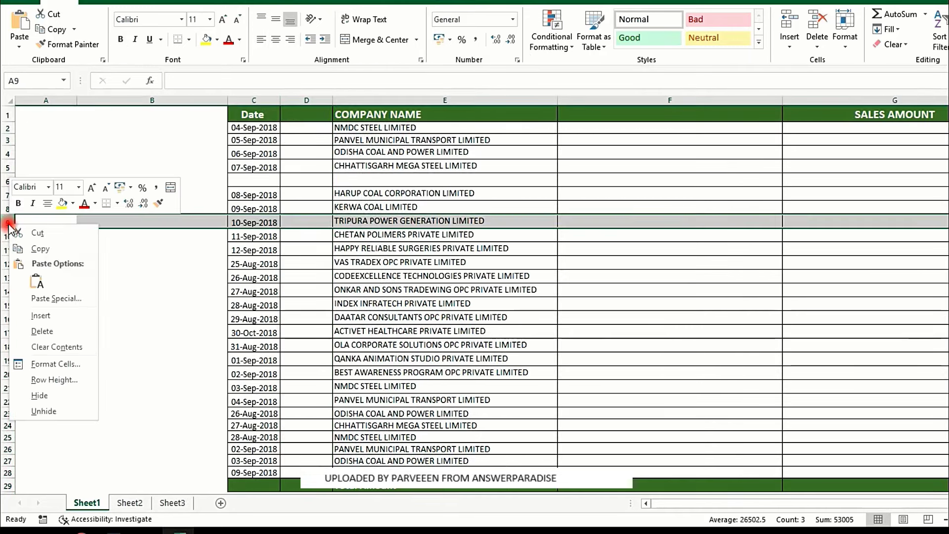
click(32, 312)
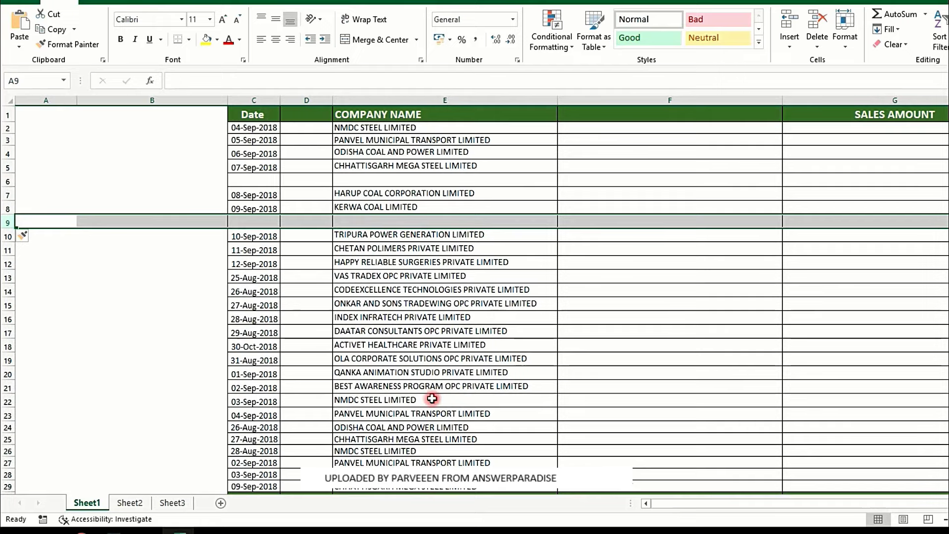
click(638, 304)
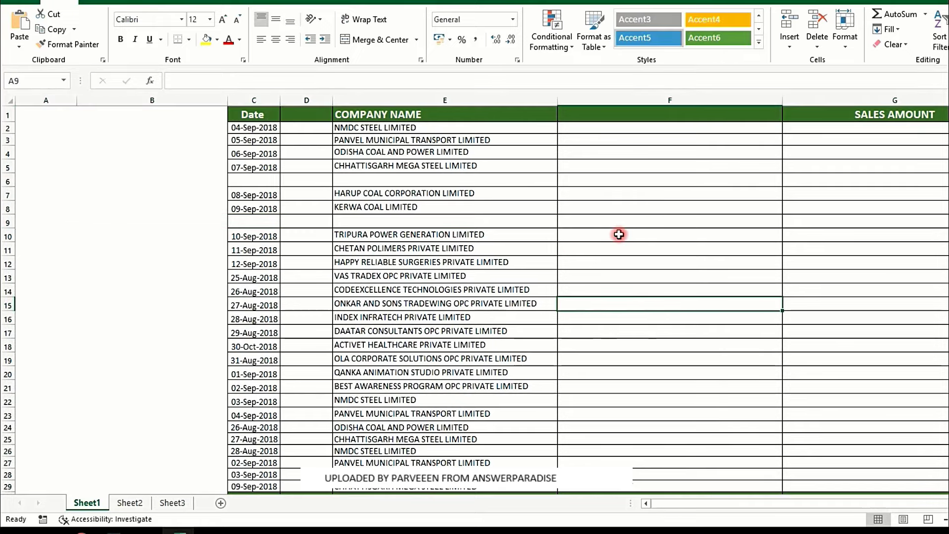
key(ctrl+z)
key(ctrl+z)
key(ctrl+z)
key(ctrl+z)
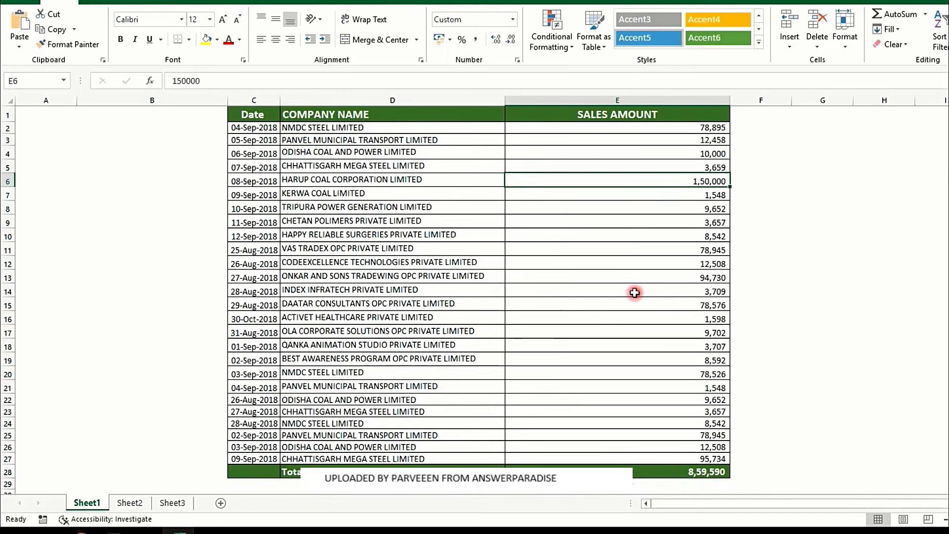
key(ctrl+z)
Step: Insert a new worksheet, Sheet6, and move it after Sheet3
click(789, 47)
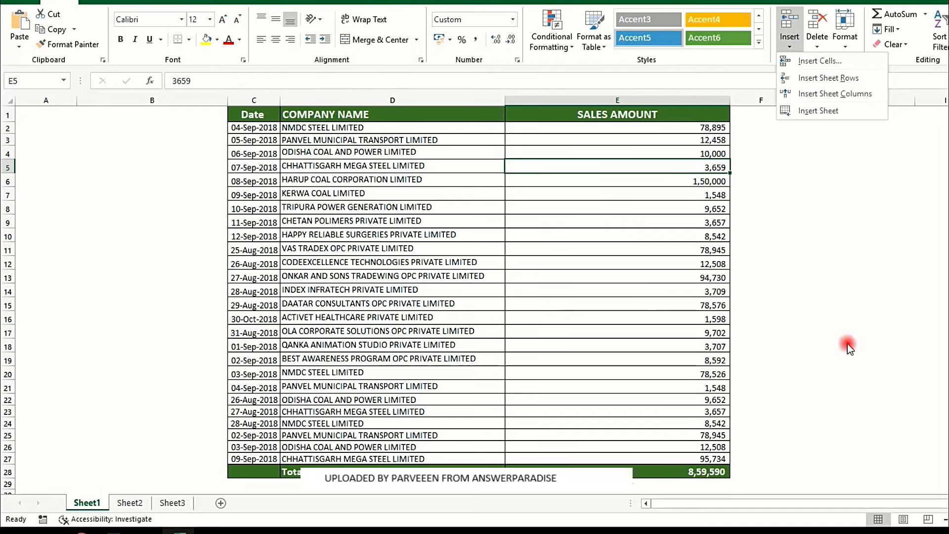
click(854, 117)
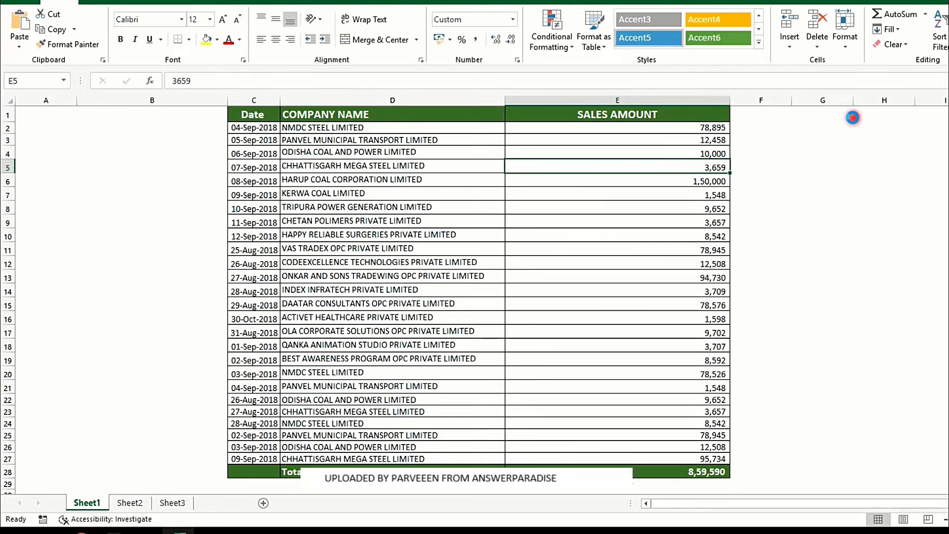
mouse_move(82, 505)
mouse_down()
mouse_move(242, 508)
mouse_move(89, 502)
mouse_move(200, 493)
mouse_up()
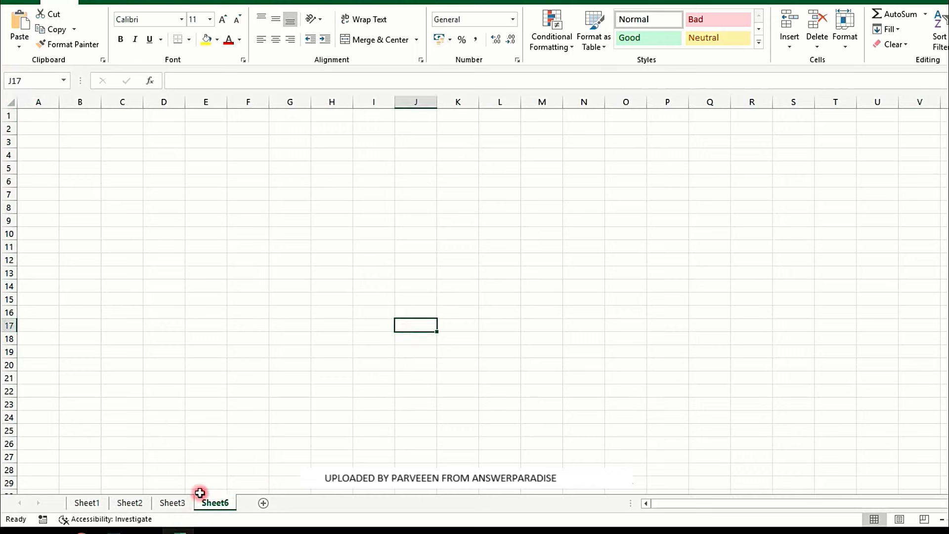
Step: Add more blank worksheets, then go back to the sales table on Sheet1
click(263, 504)
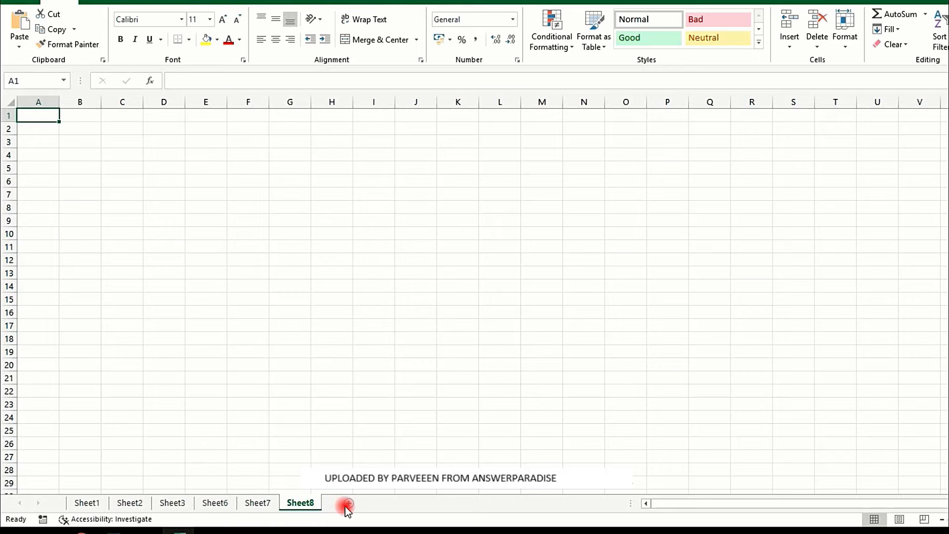
click(348, 503)
click(87, 503)
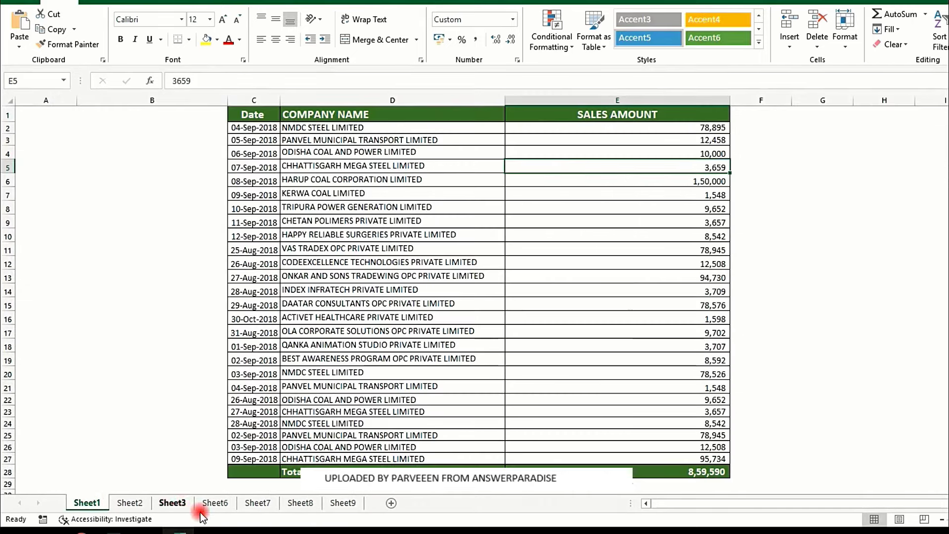
click(789, 48)
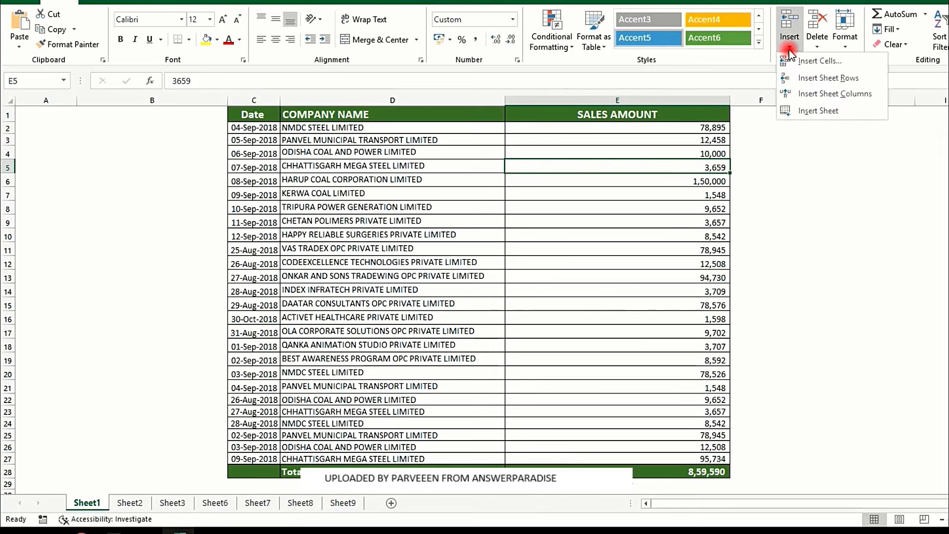
click(762, 151)
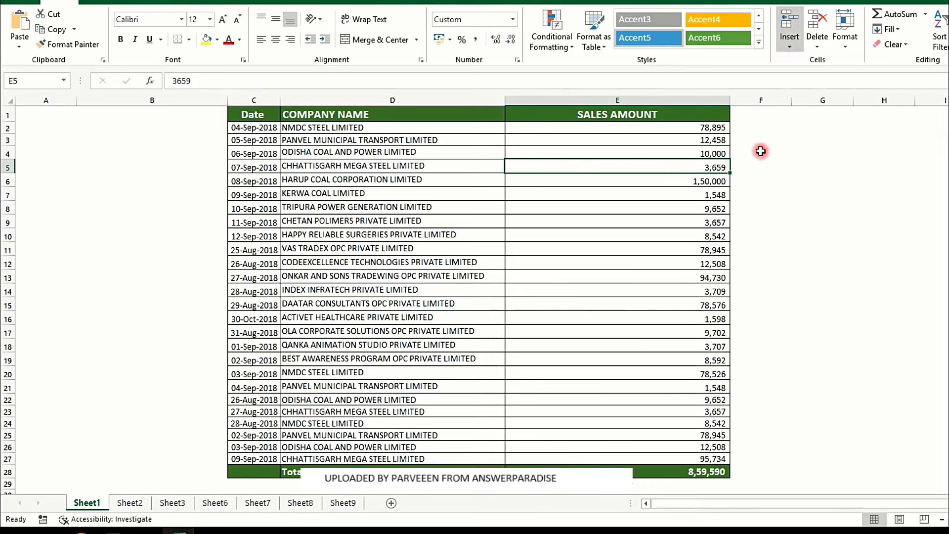
Step: Delete Sheet9, Sheet7 and Sheet8 with Home > Delete > Delete Sheet
click(818, 45)
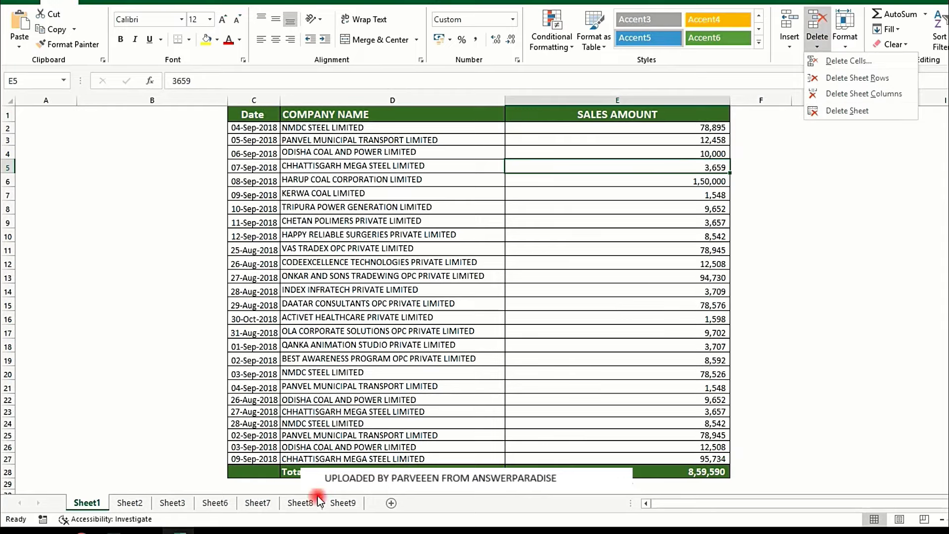
click(346, 503)
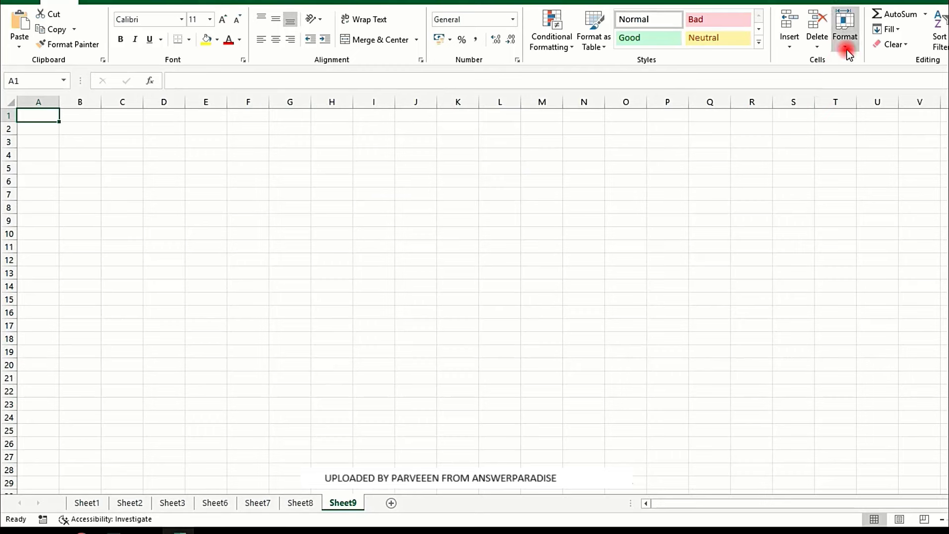
click(822, 48)
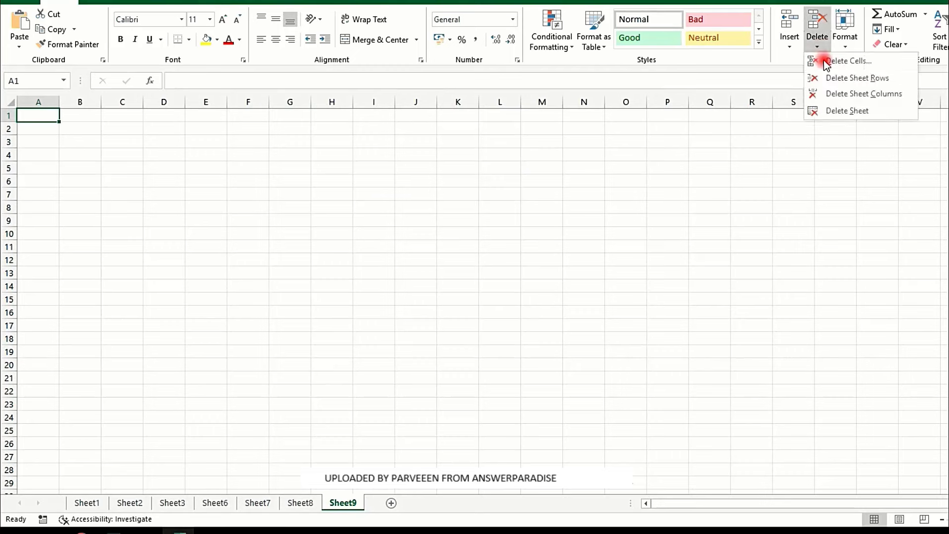
click(833, 110)
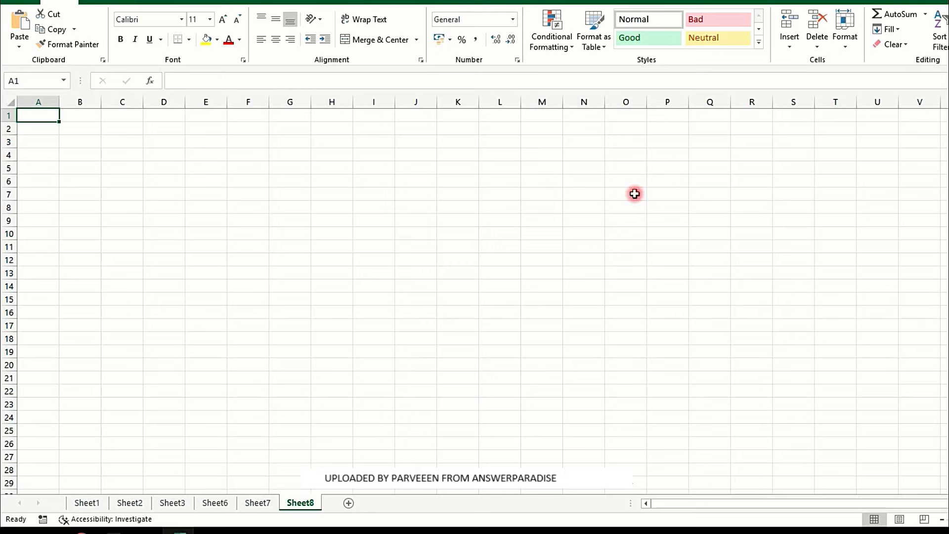
click(257, 503)
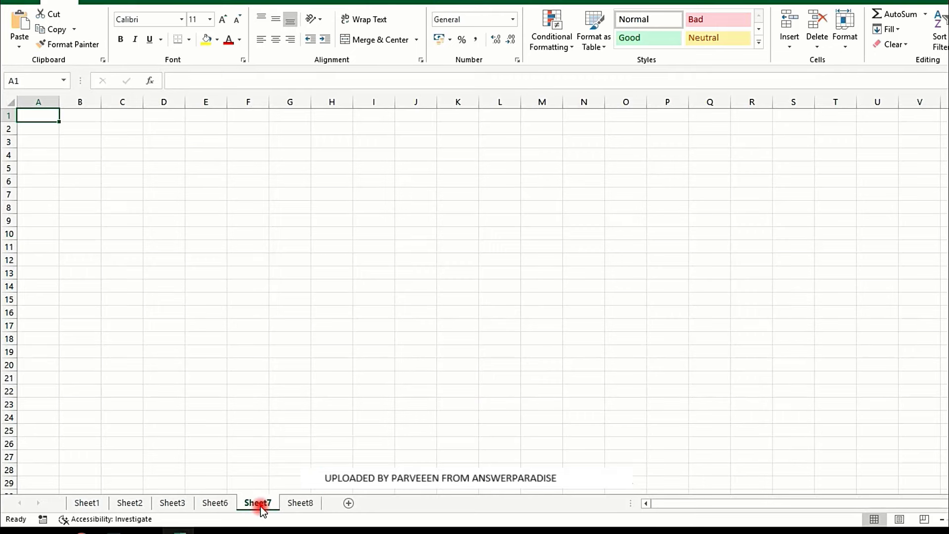
click(811, 45)
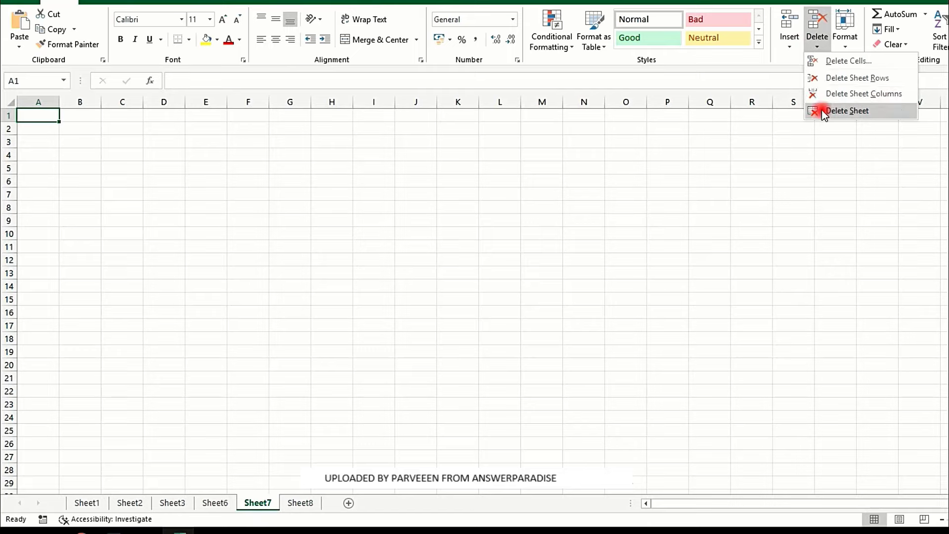
click(822, 110)
click(822, 45)
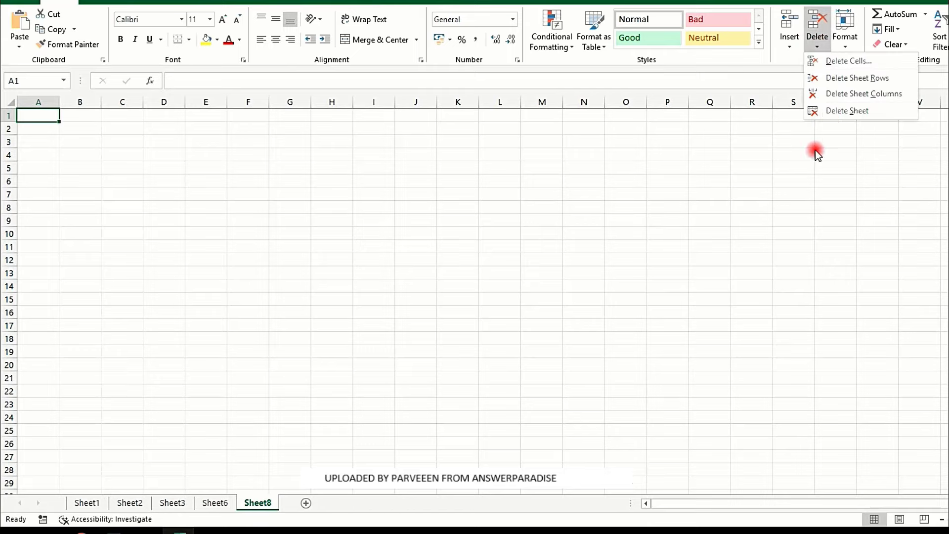
click(831, 110)
Step: On Sheet1, delete the 1,50,000 cell shifting values up, then undo it
click(86, 503)
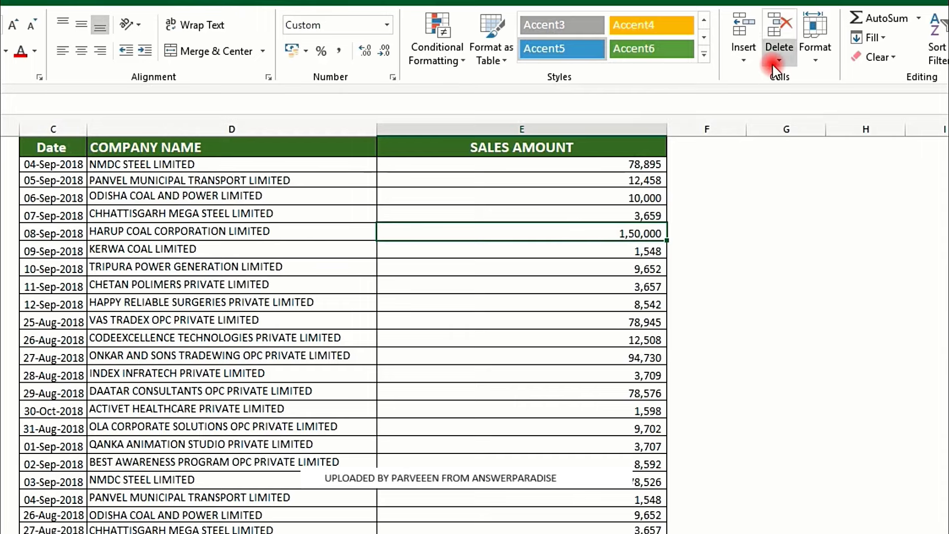
click(778, 69)
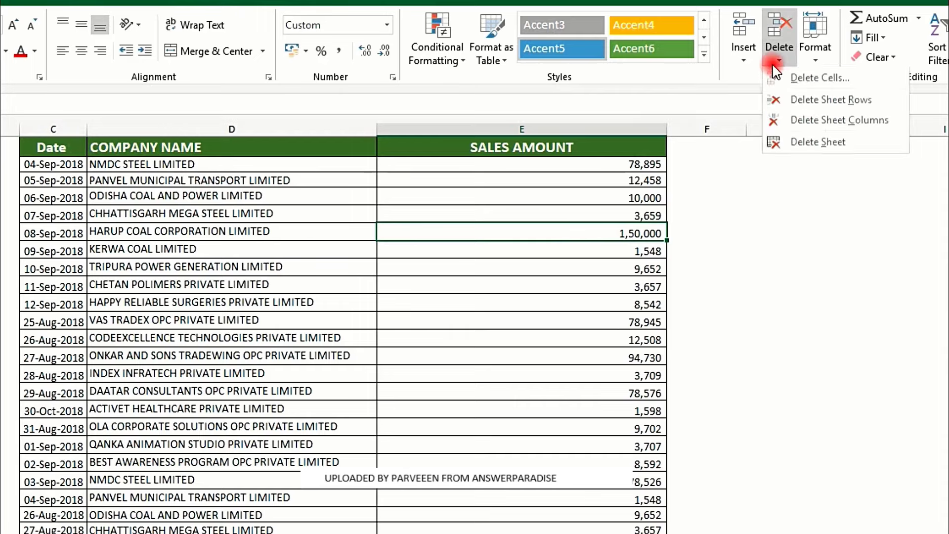
click(783, 80)
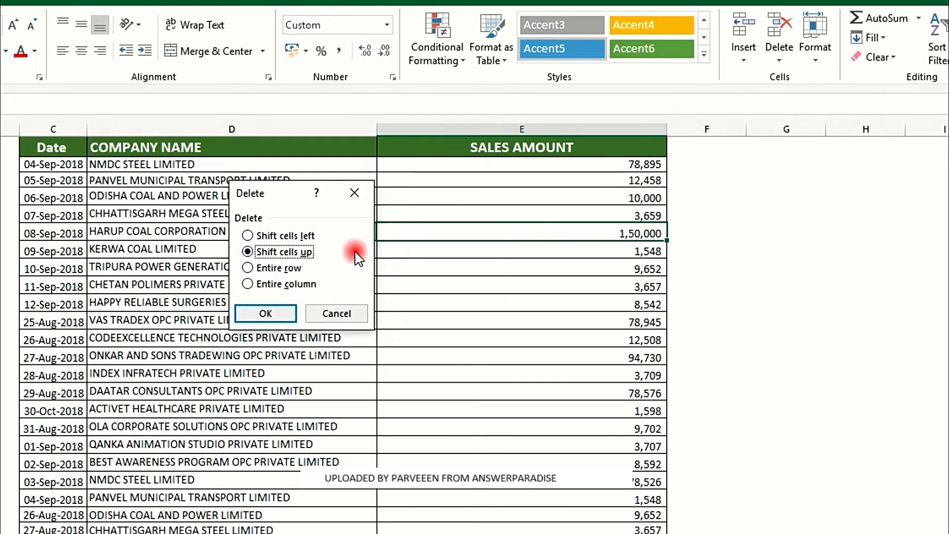
click(282, 315)
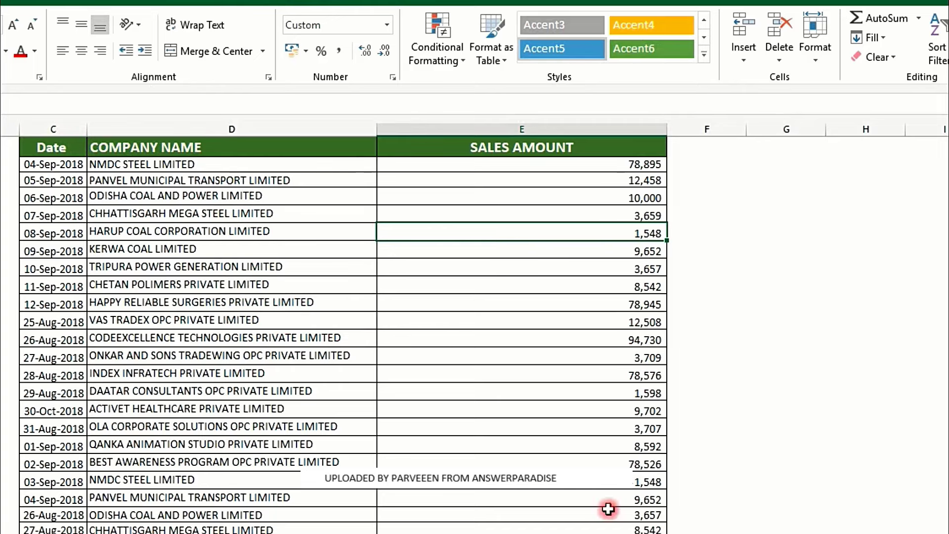
drag(646, 232, 675, 233)
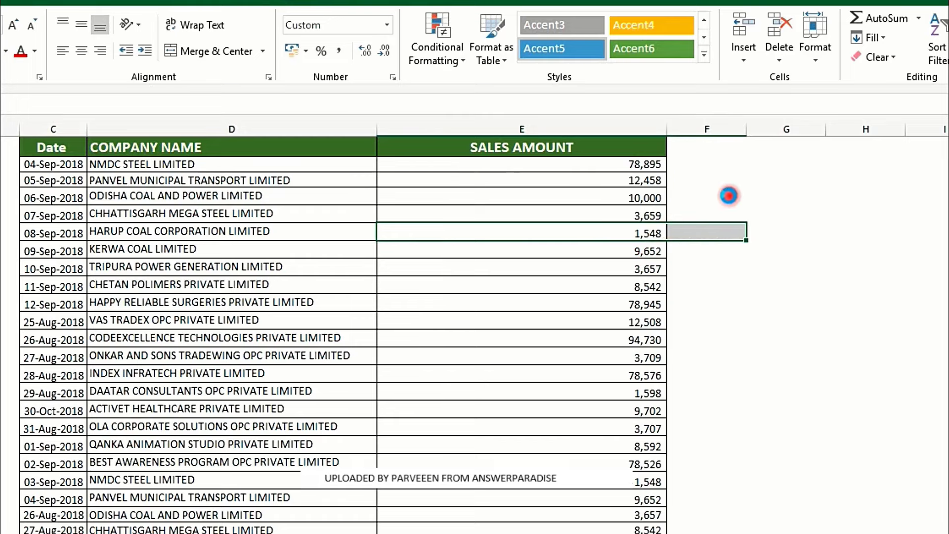
key(ctrl+z)
Step: Delete cell D8, shifting the rest of the 08-Sep-2018 row left
click(314, 233)
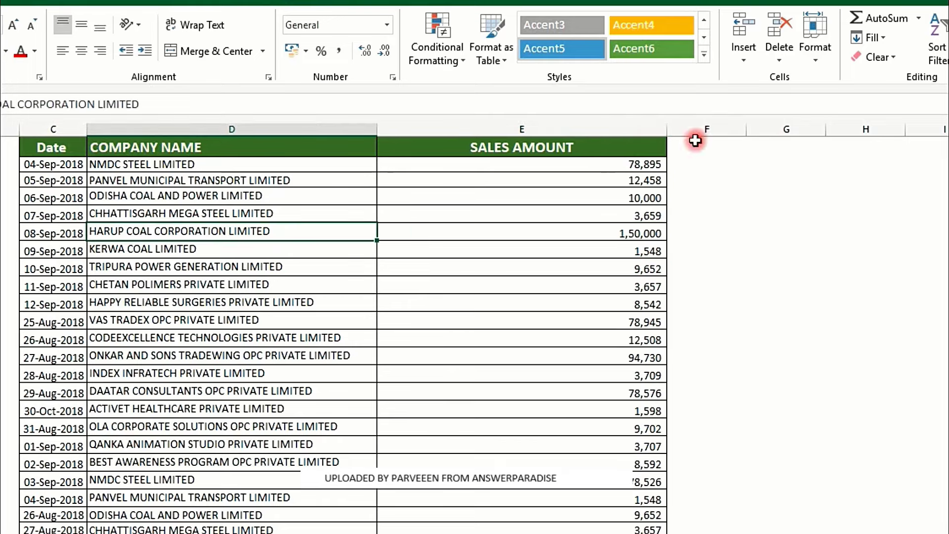
click(777, 55)
click(788, 79)
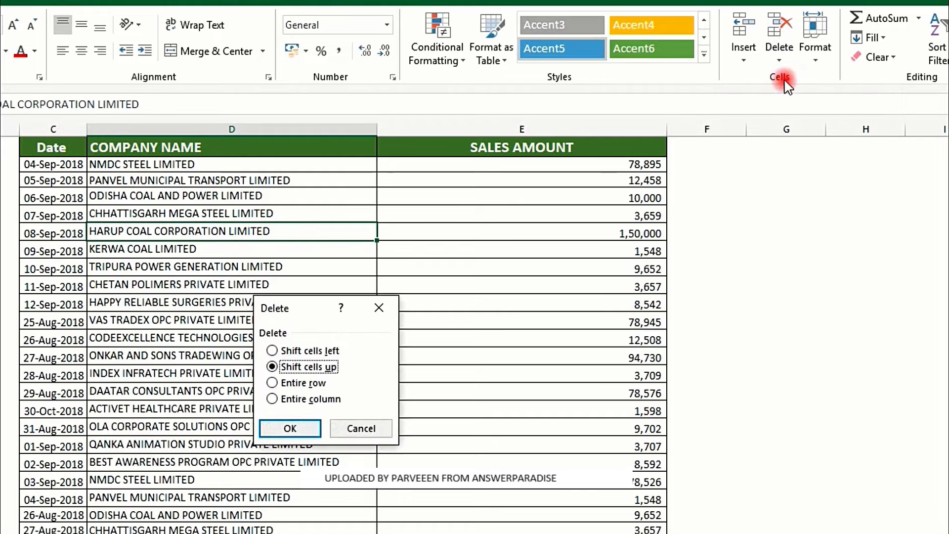
click(292, 351)
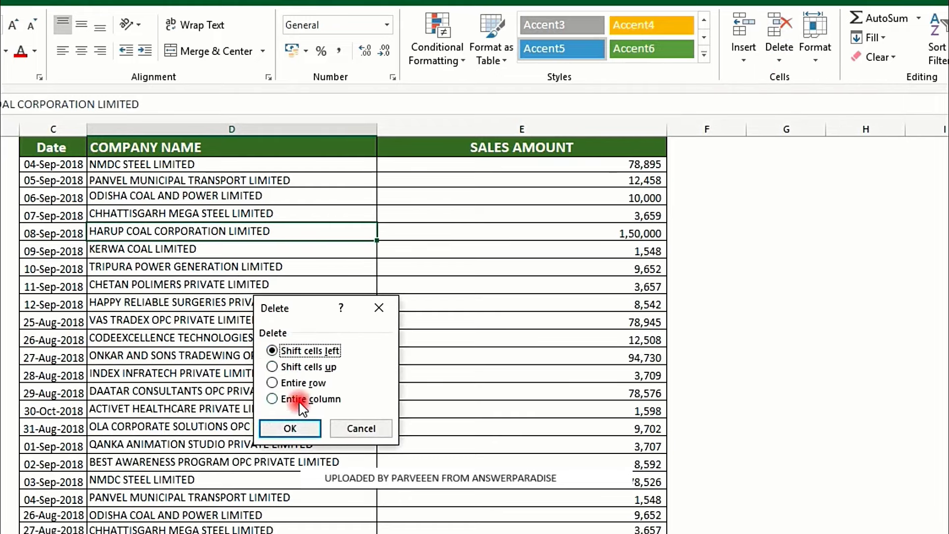
click(292, 428)
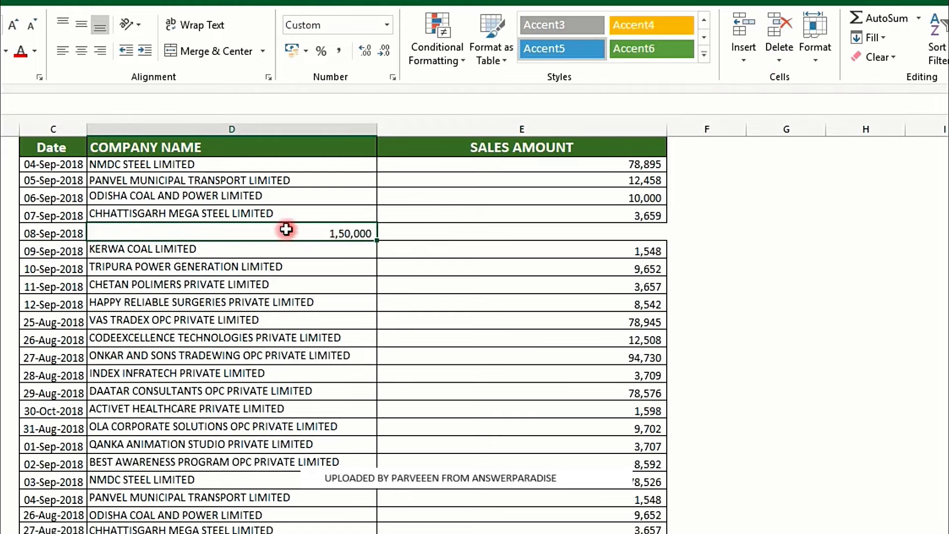
Step: Undo the left shift so HARUP COAL and 1,50,000 return to their columns
click(496, 229)
click(351, 233)
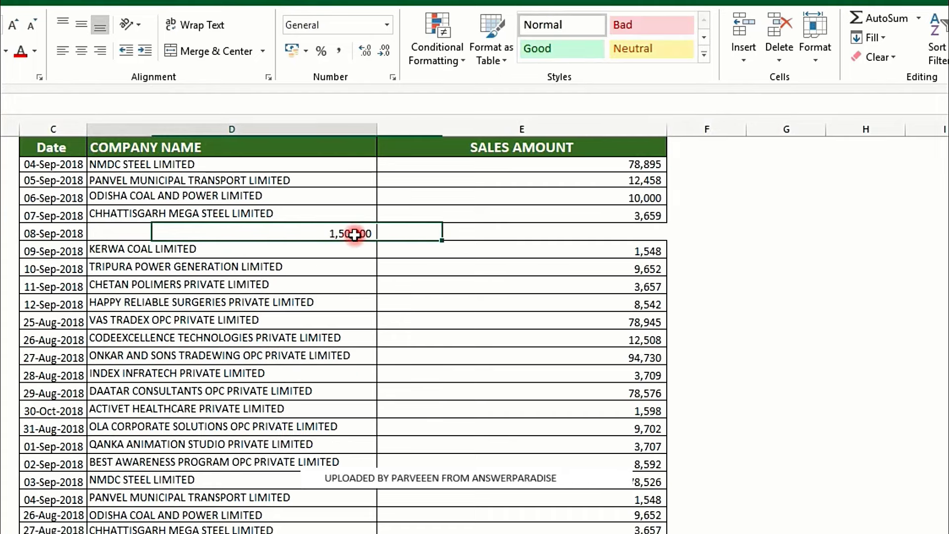
key(ctrl+z)
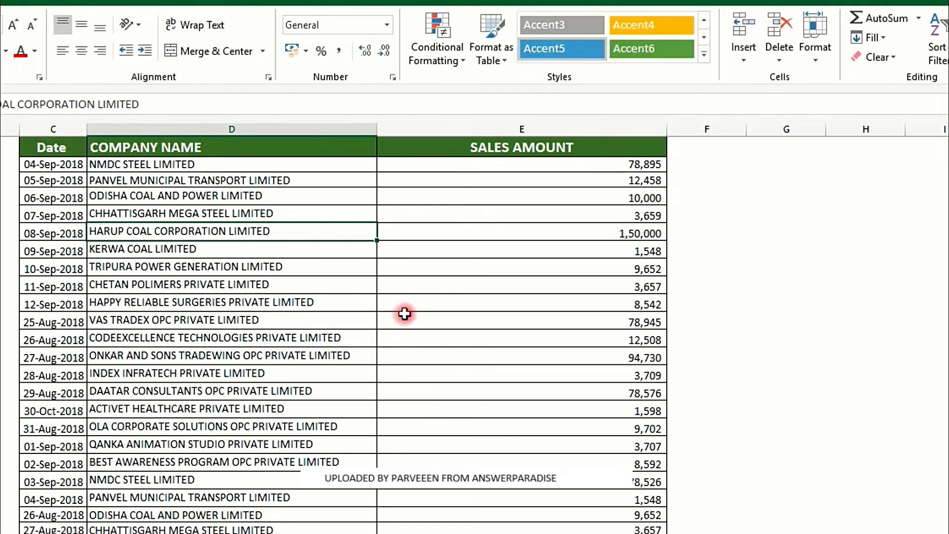
click(403, 319)
click(779, 61)
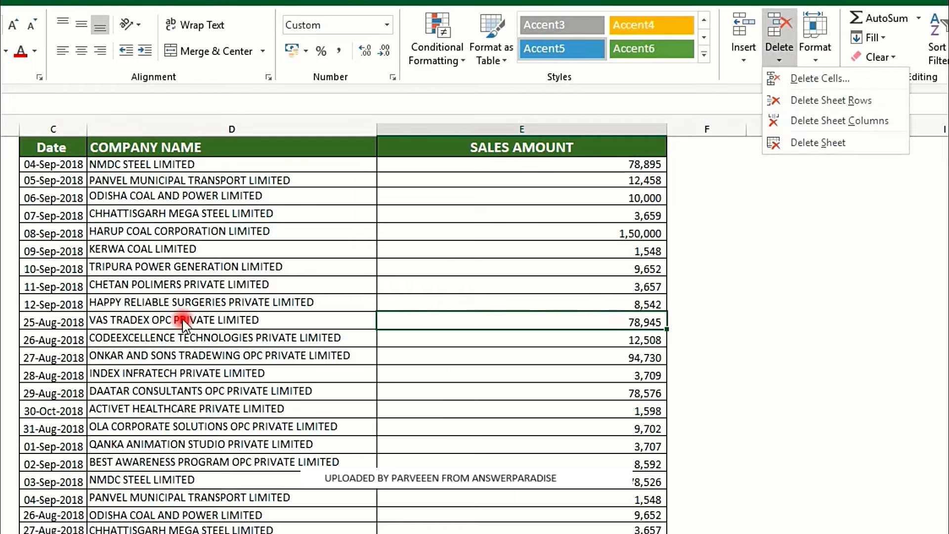
click(830, 100)
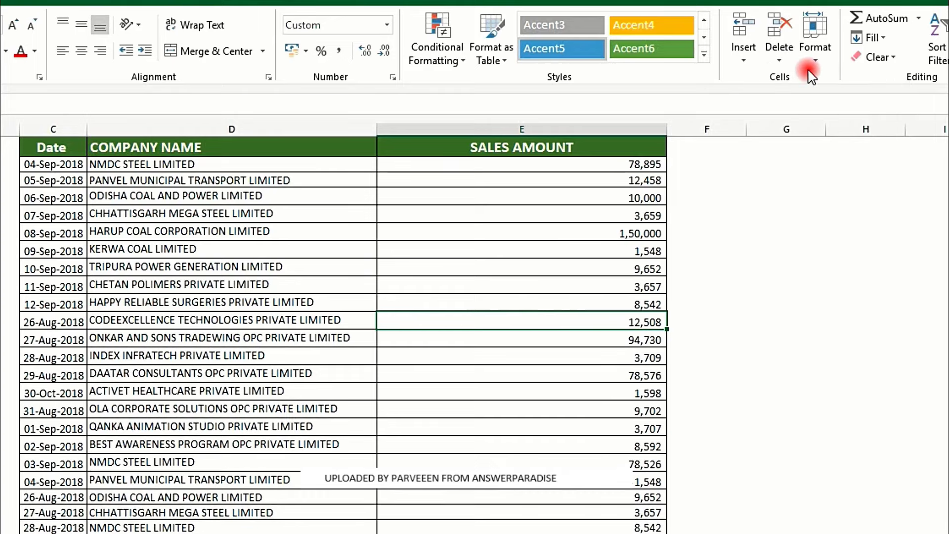
click(779, 58)
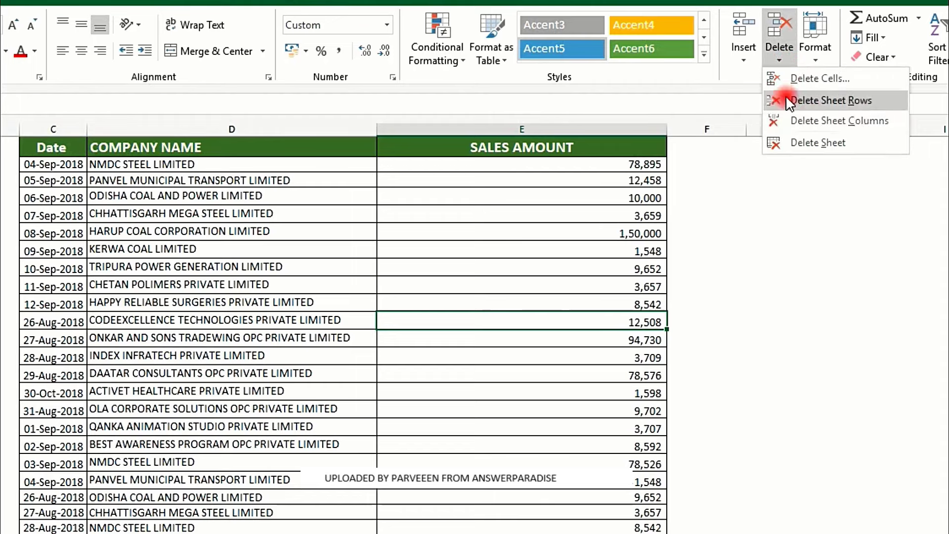
click(857, 124)
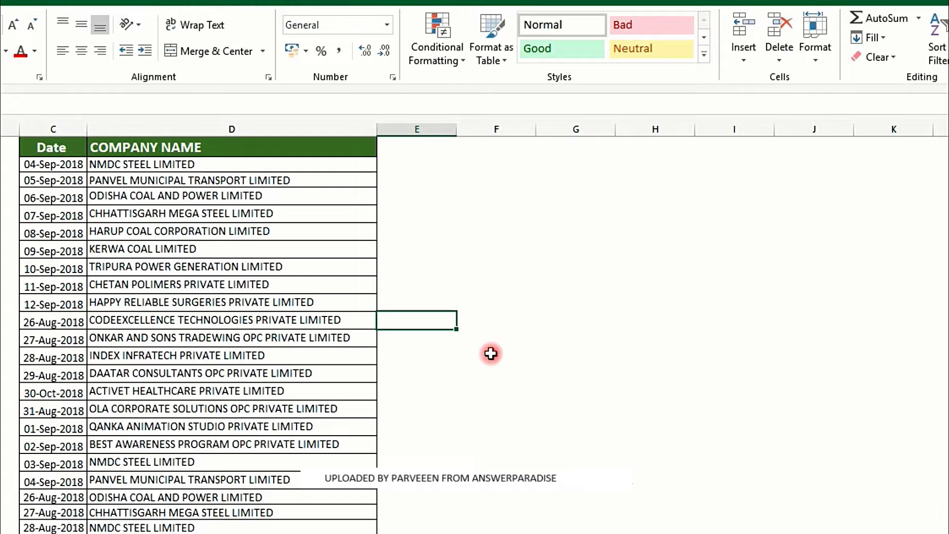
key(ctrl+z)
key(ctrl+z)
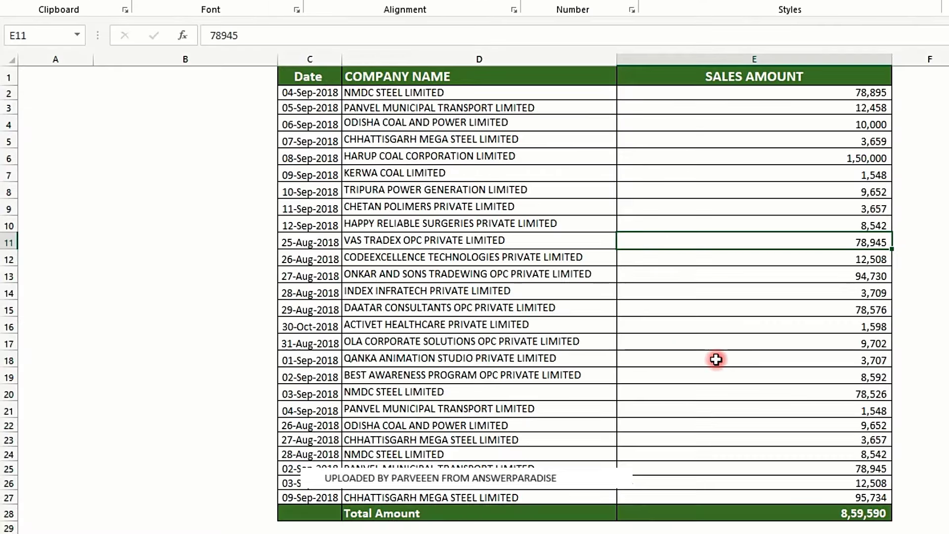
right_click(816, 60)
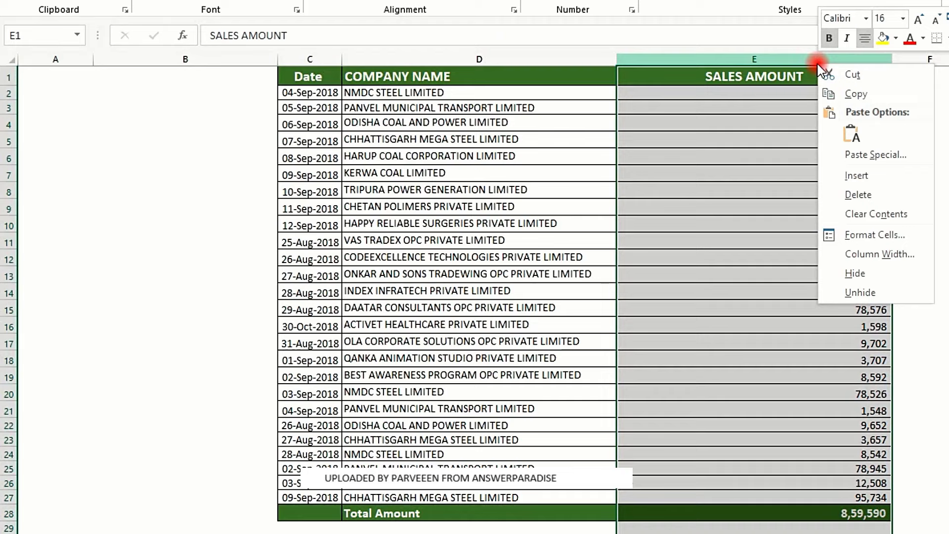
click(862, 175)
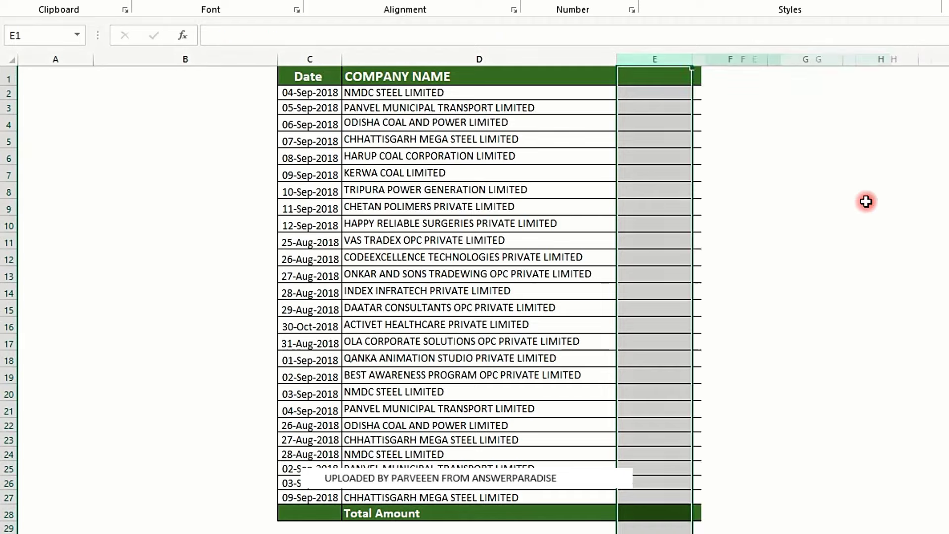
right_click(9, 261)
click(55, 392)
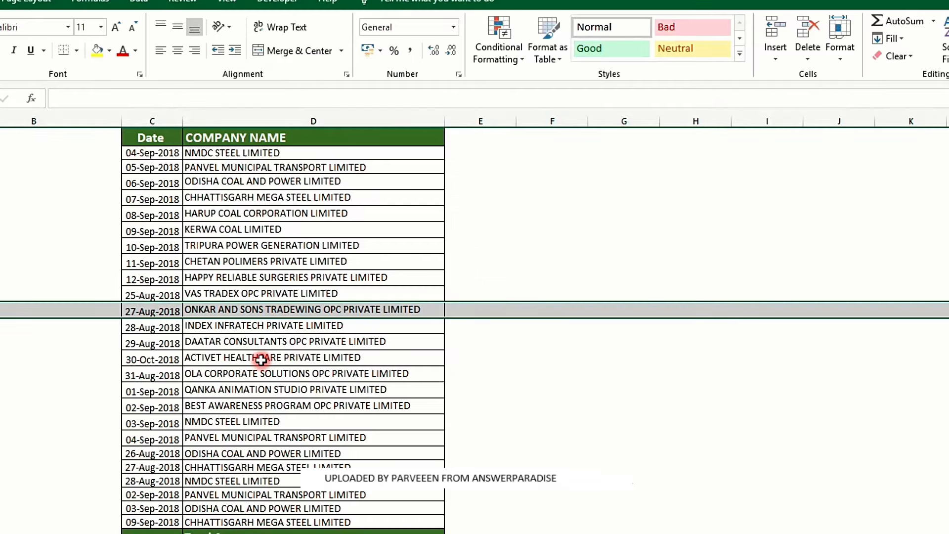
key(ctrl+z)
key(ctrl+z)
click(811, 54)
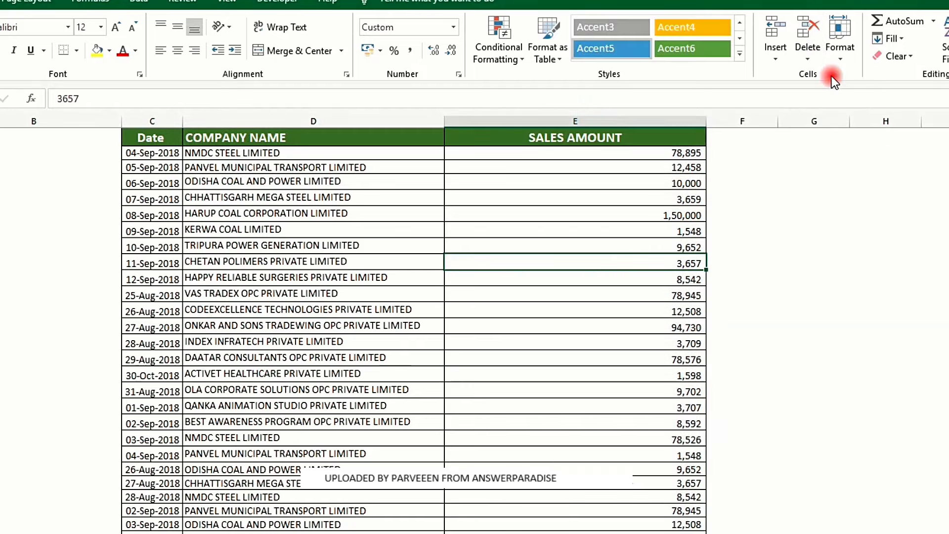
Step: Set row 9's height to 50 and middle-align the CHETAN POLIMERS entries
click(843, 56)
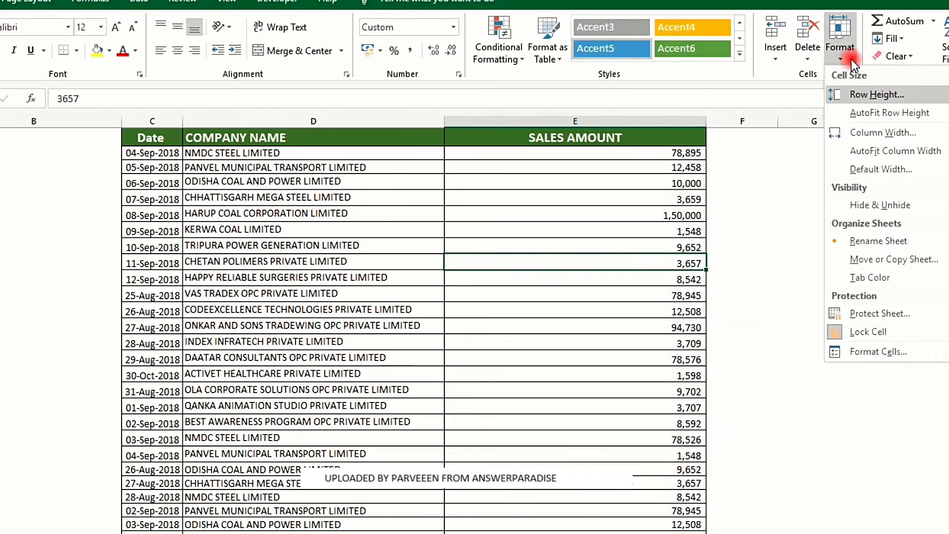
click(904, 96)
text(50)
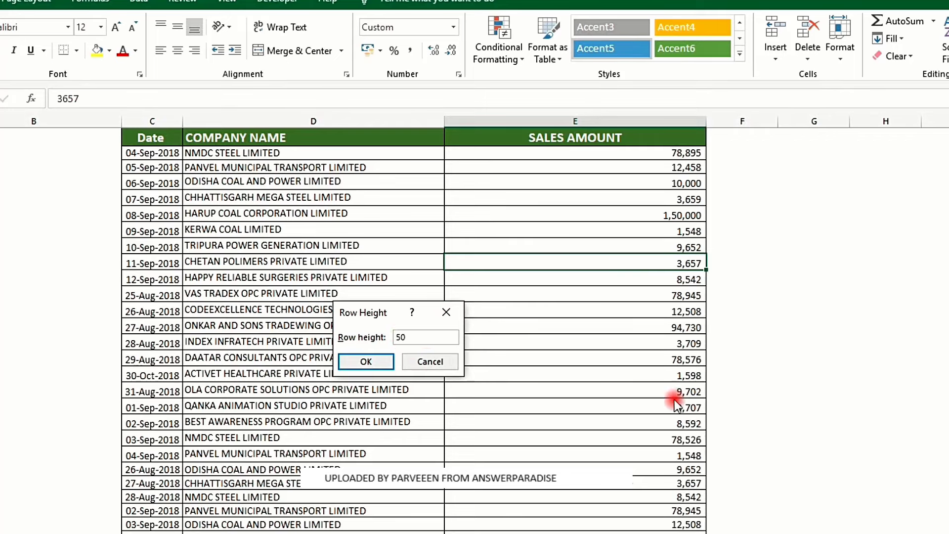
click(364, 360)
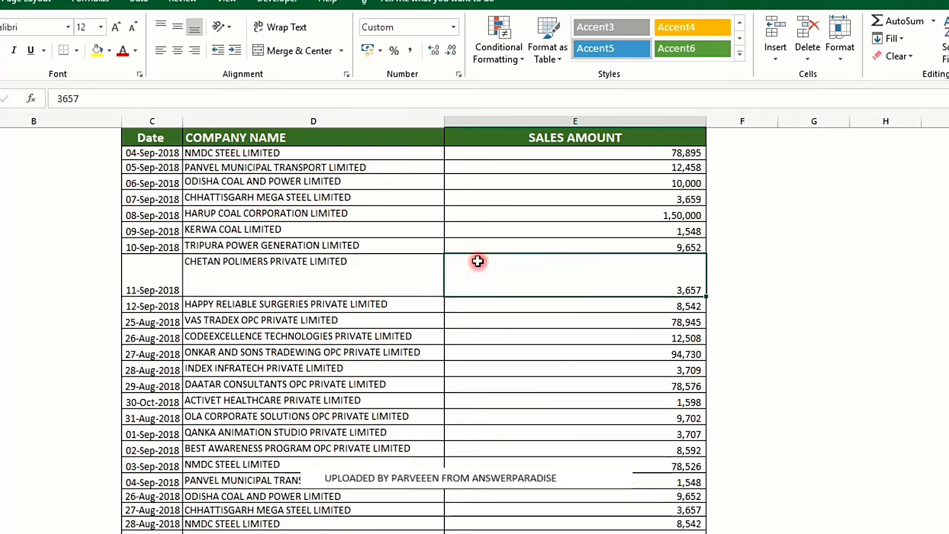
click(5, 275)
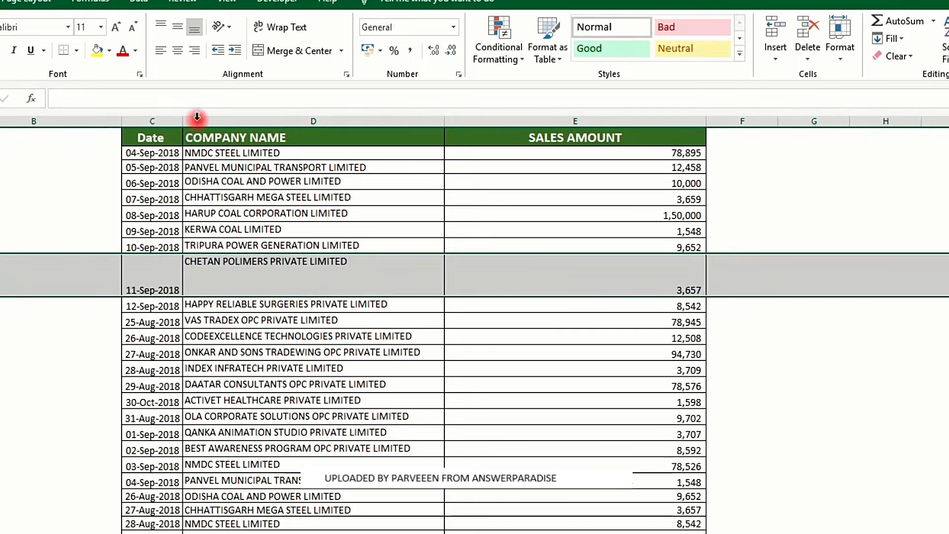
click(172, 29)
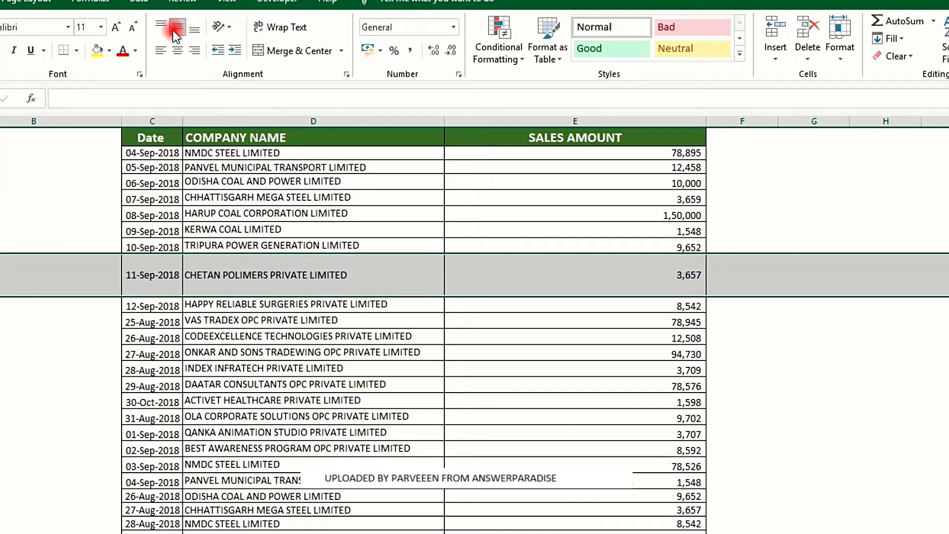
click(615, 338)
click(613, 246)
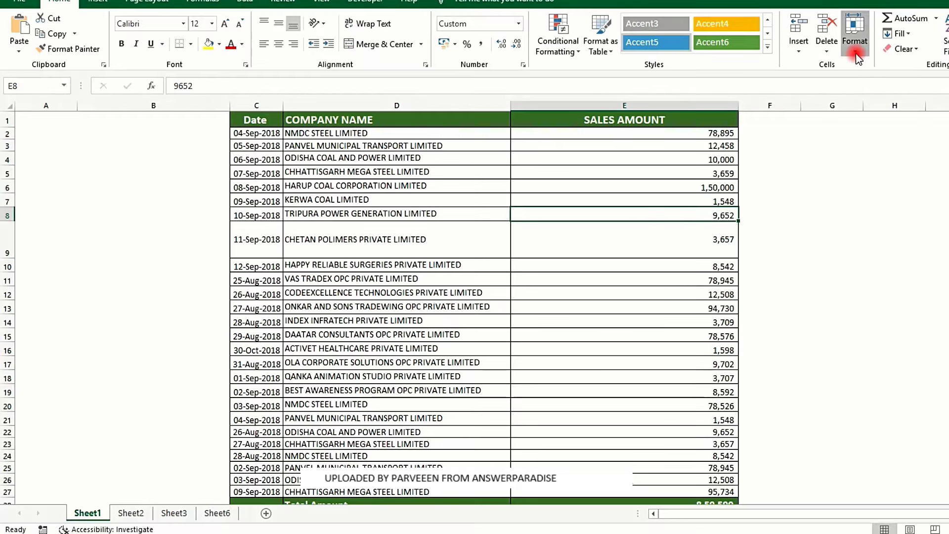
Step: AutoFit row 9's height so the CHETAN POLIMERS row matches the surrounding rows
click(855, 40)
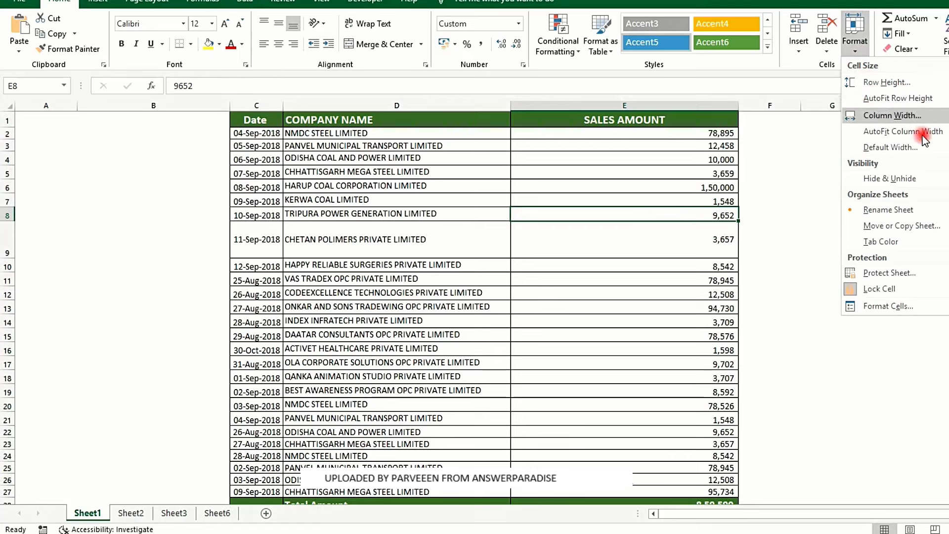
click(709, 236)
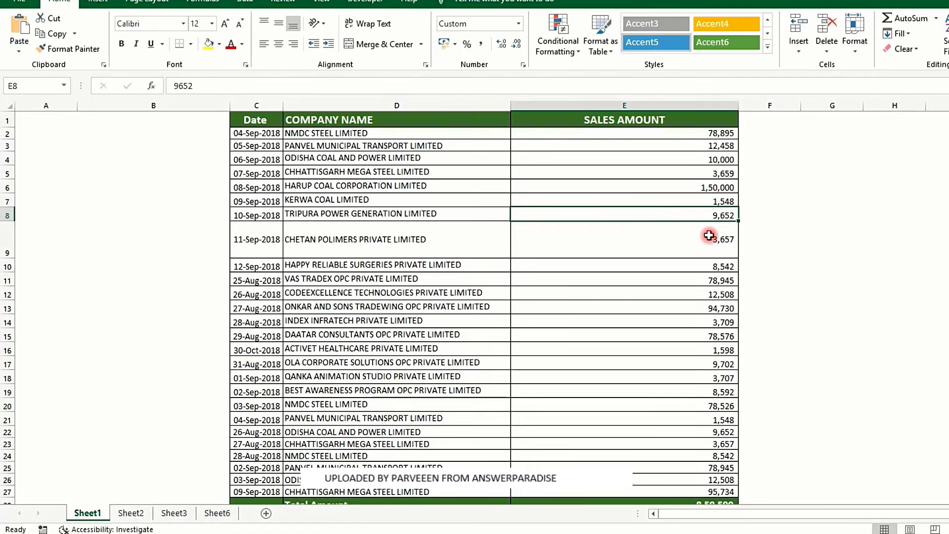
click(710, 236)
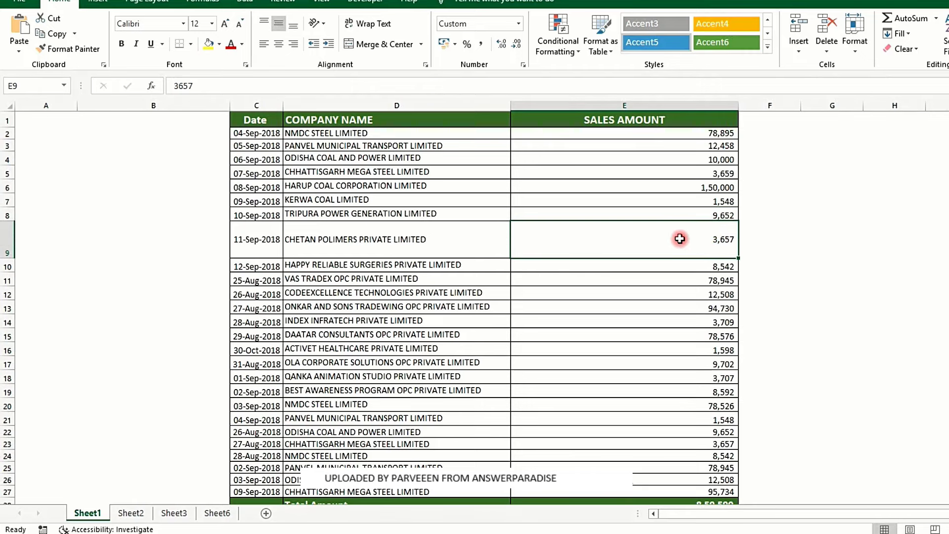
click(8, 239)
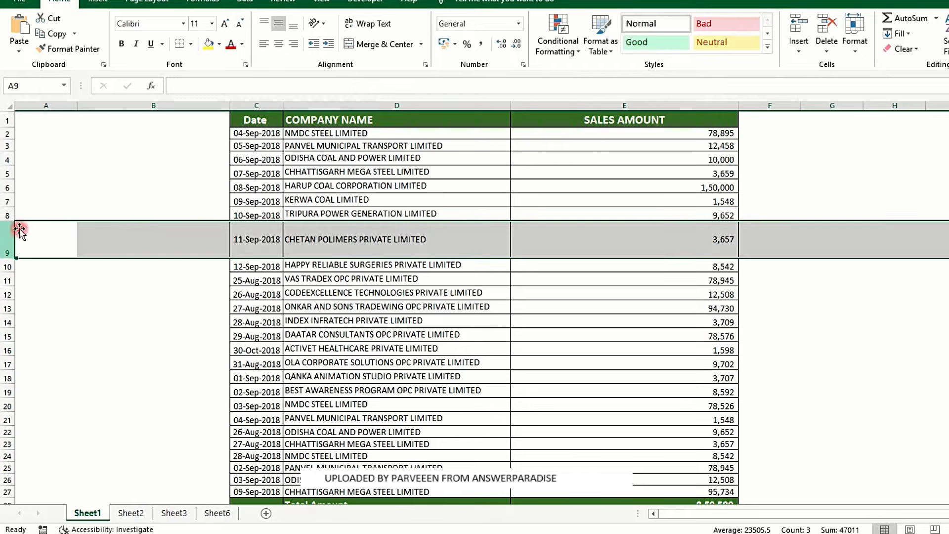
click(601, 238)
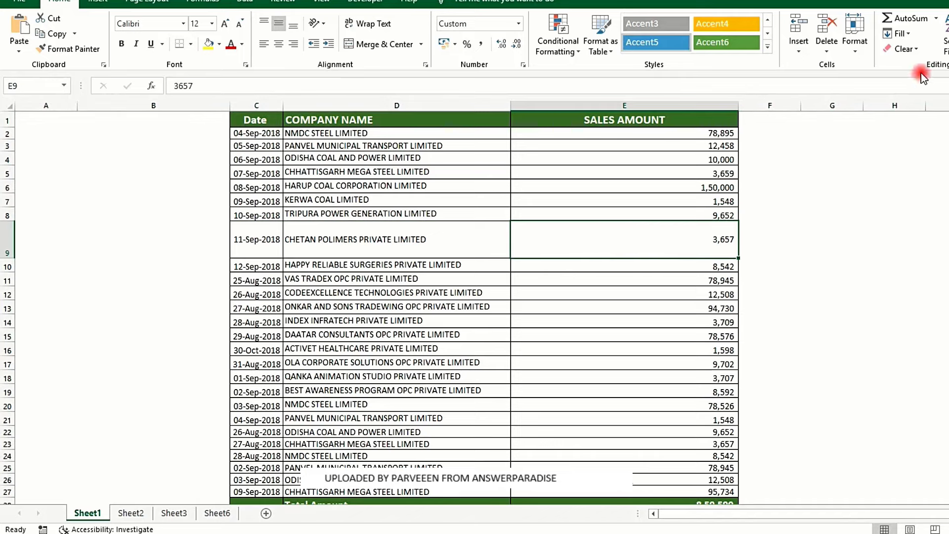
click(855, 37)
click(879, 98)
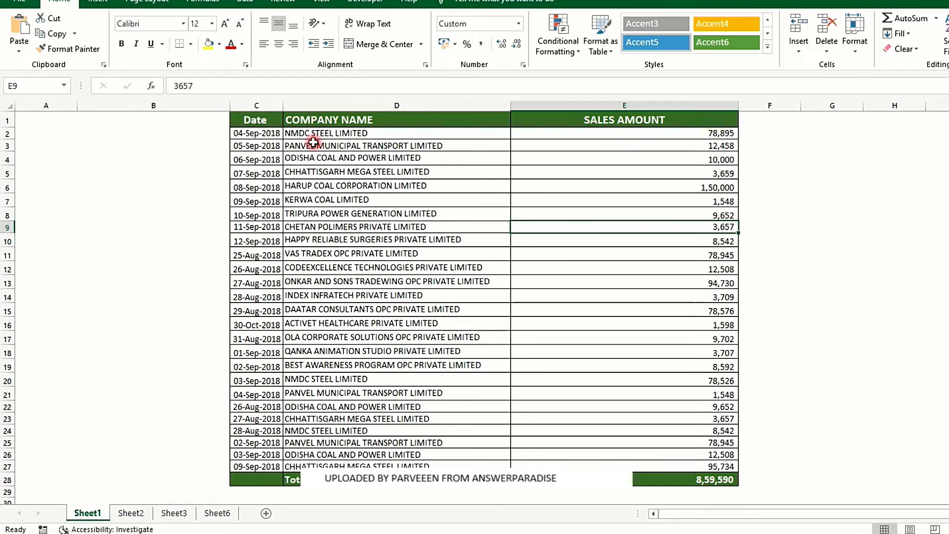
Step: Enlarge the 3,657 amount to 20-point font and AutoFit row 9 to it
click(226, 31)
click(226, 30)
click(226, 31)
click(225, 31)
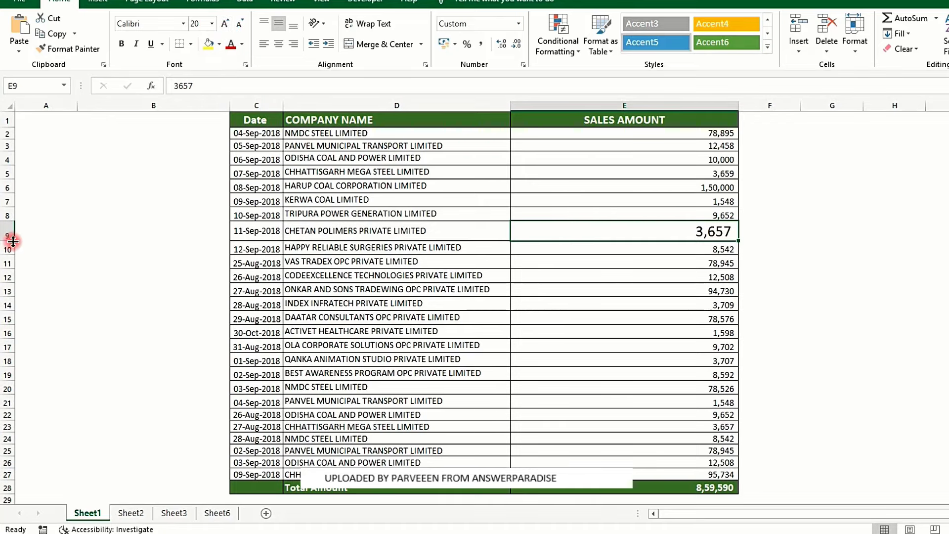
drag(12, 258, 13, 264)
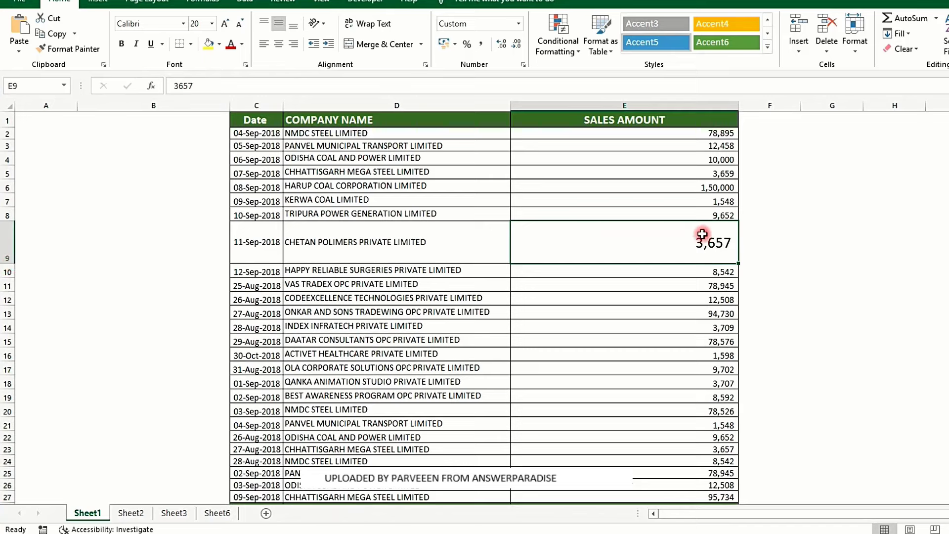
click(855, 44)
click(865, 98)
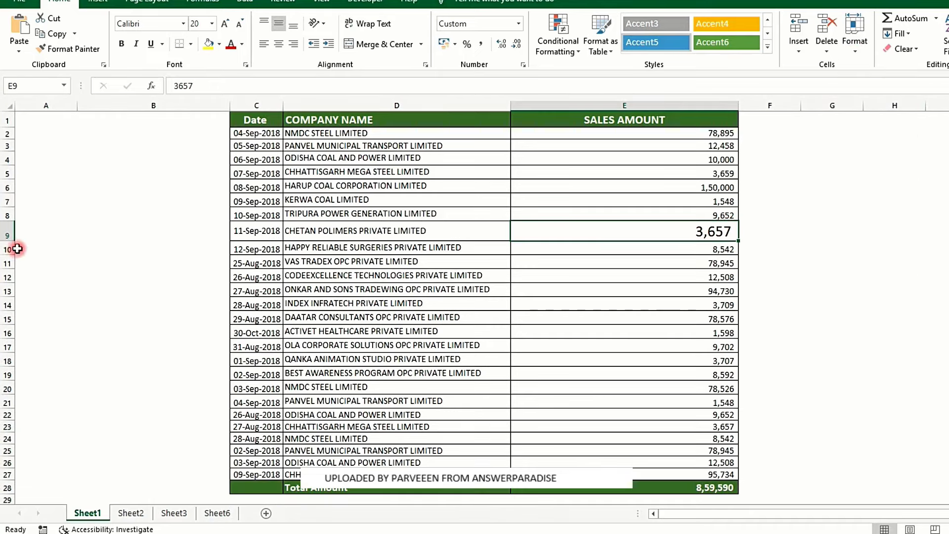
Step: Stretch row 9 much taller, then double-click its border to fit the contents
drag(17, 249, 17, 306)
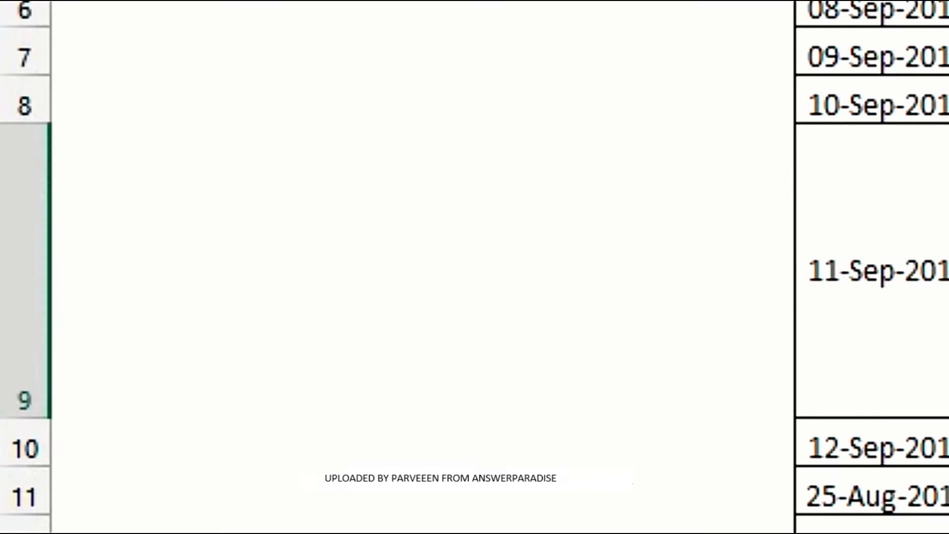
double_click(29, 418)
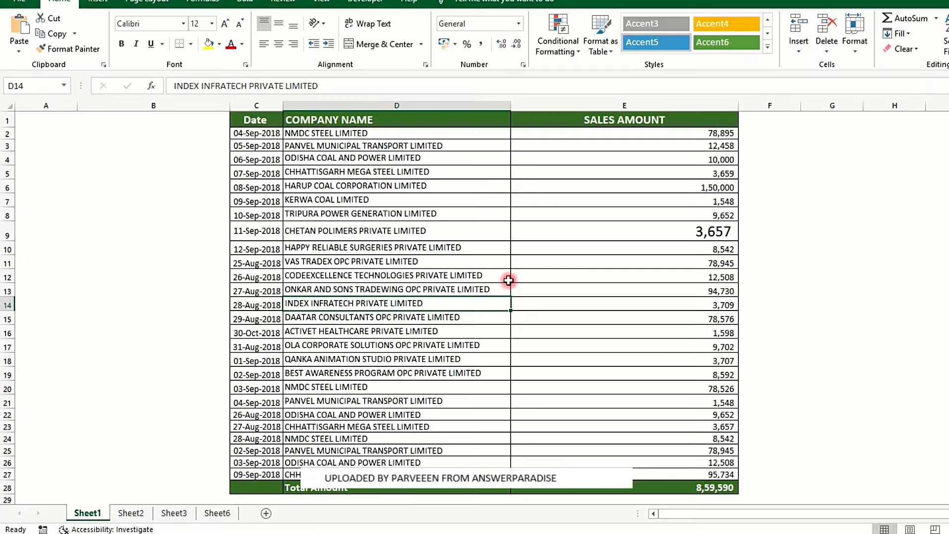
click(509, 280)
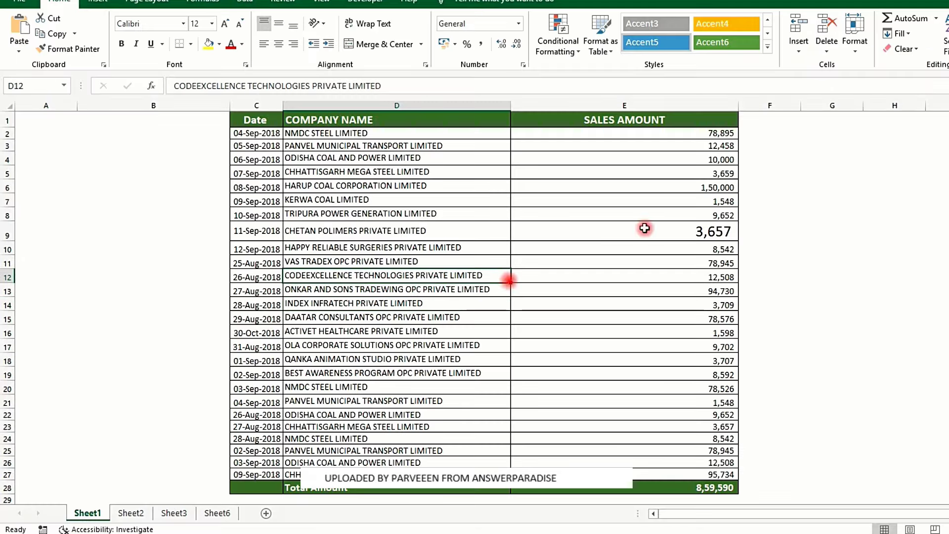
click(861, 54)
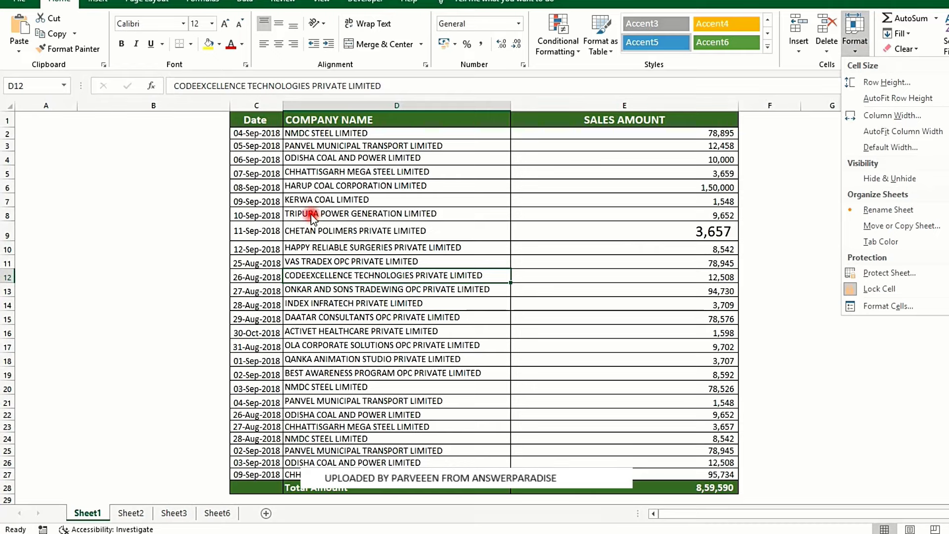
Step: Set column D's width to 100, then drag it narrower
click(878, 116)
mouse_move(501, 293)
mouse_down()
mouse_move(470, 295)
mouse_move(565, 358)
mouse_up()
text(100)
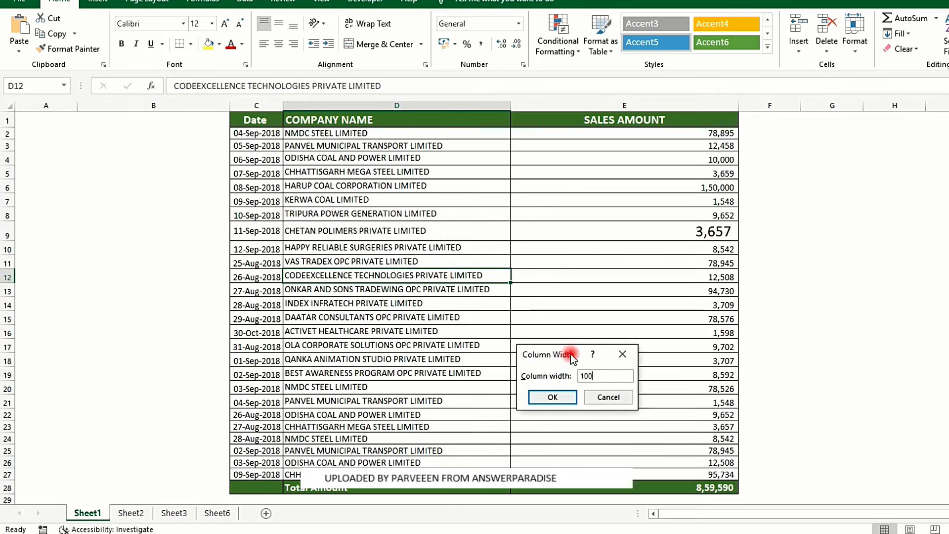
click(564, 402)
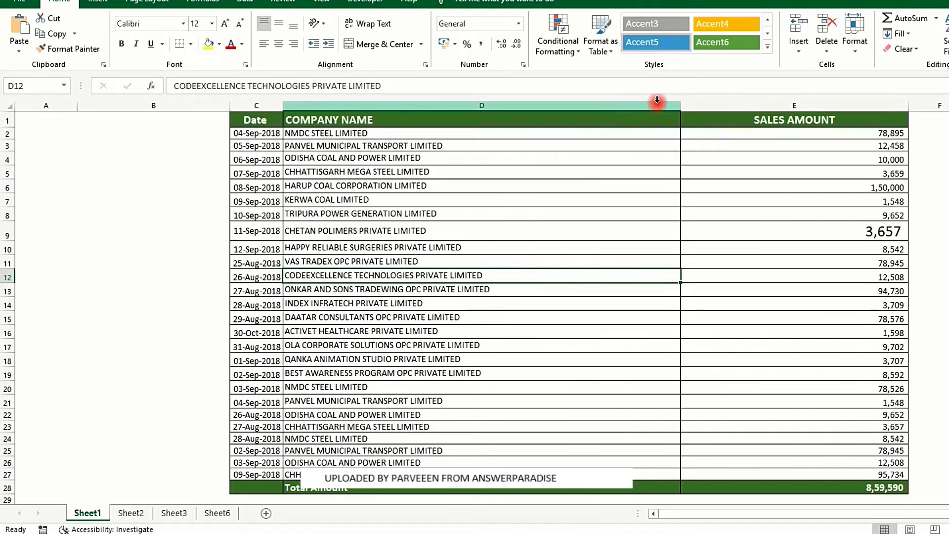
mouse_move(681, 106)
mouse_down()
mouse_move(575, 112)
mouse_move(664, 113)
mouse_up()
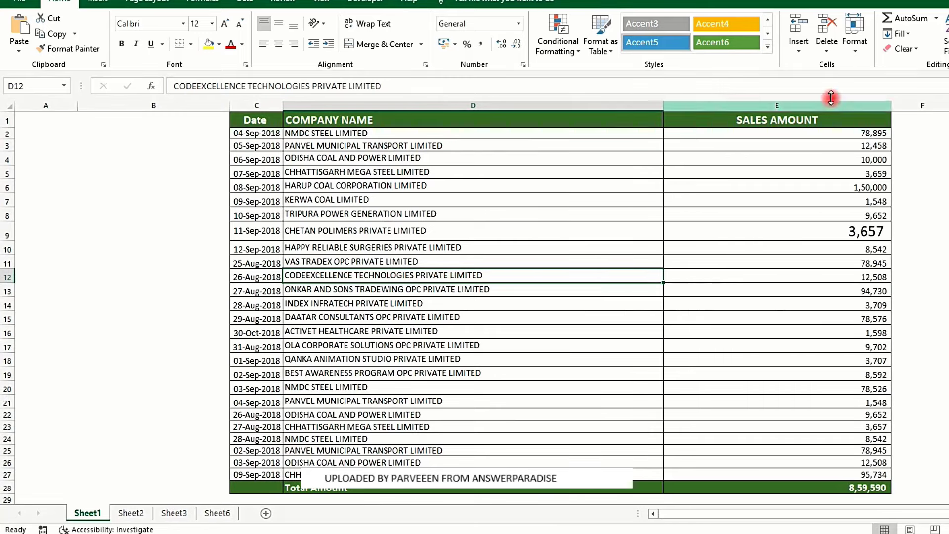
Step: AutoFit column D, widen it to about 80, then double-click to refit the names
click(855, 47)
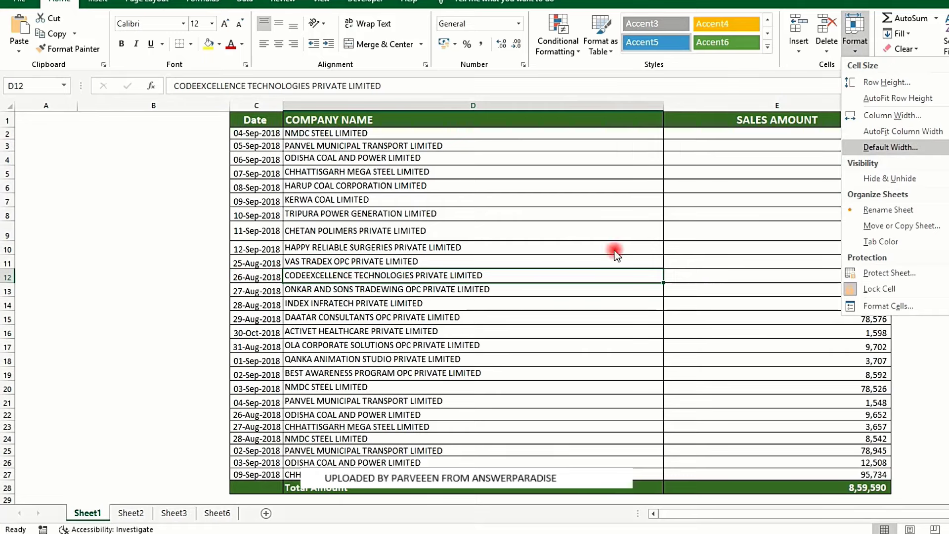
click(895, 140)
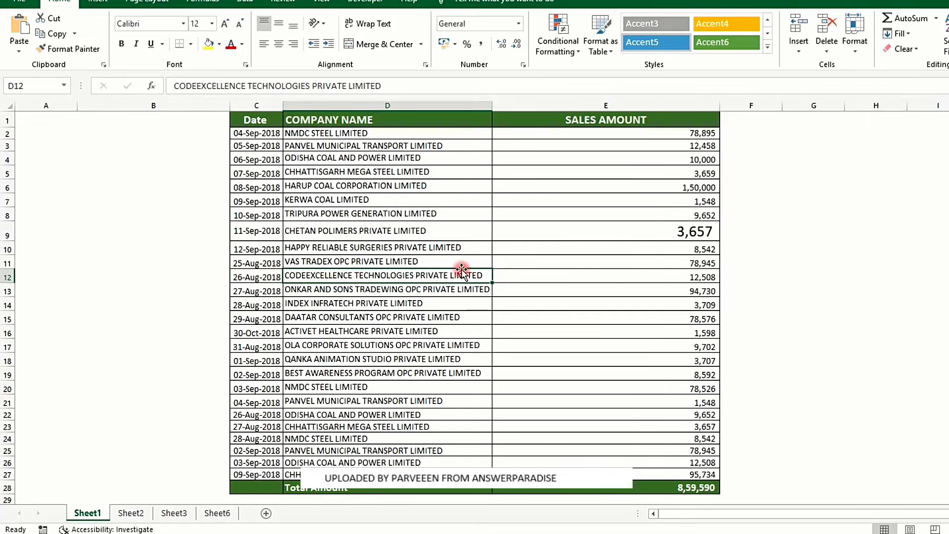
drag(493, 106, 641, 103)
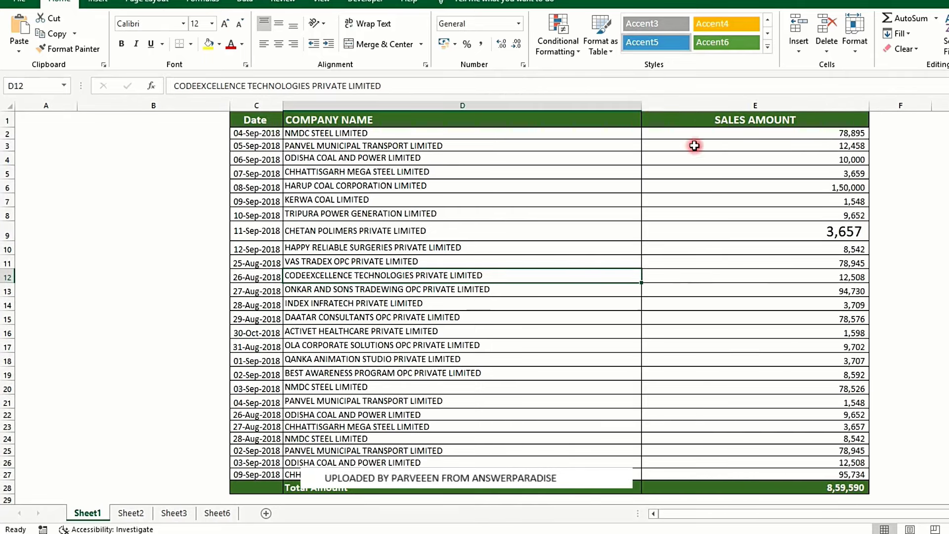
double_click(641, 103)
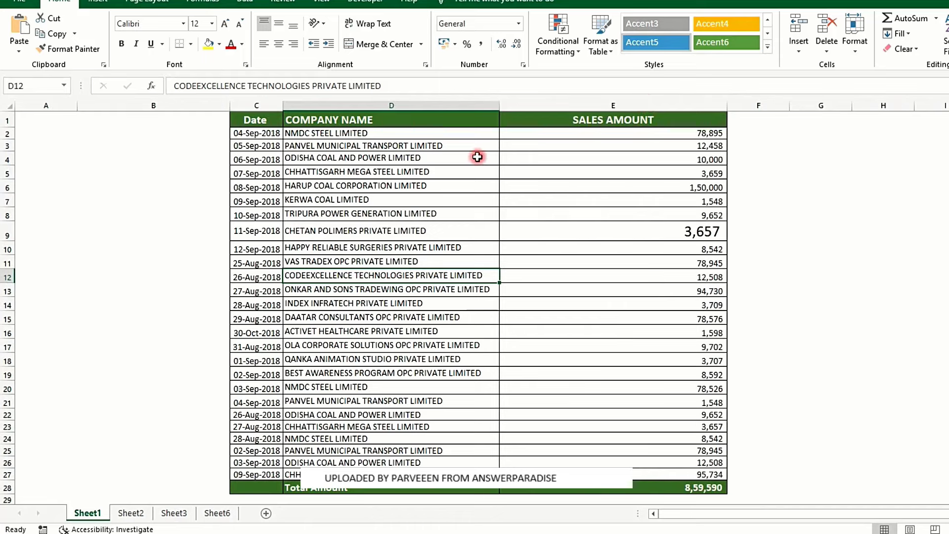
Step: Open the Default Width setting twice and cancel it without changes
key(Up)
key(Up)
key(Up)
click(855, 35)
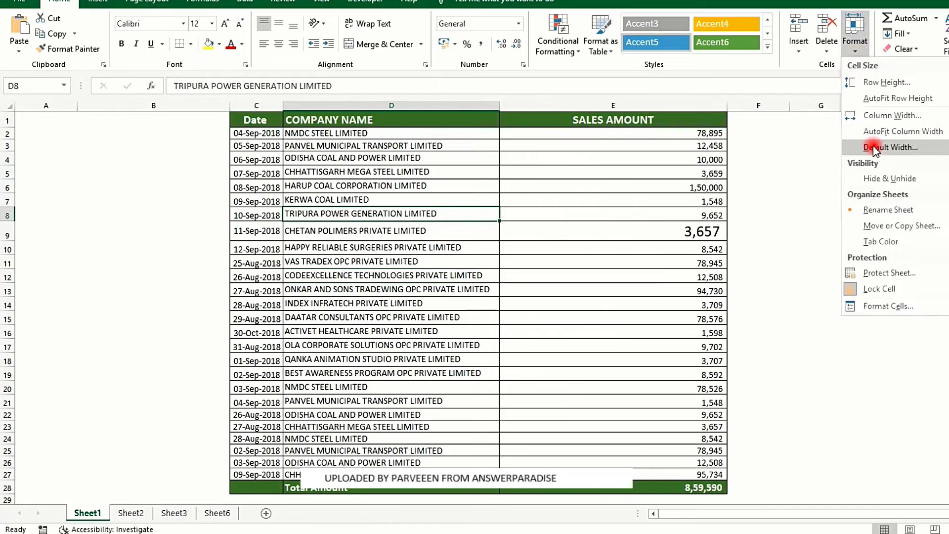
click(890, 148)
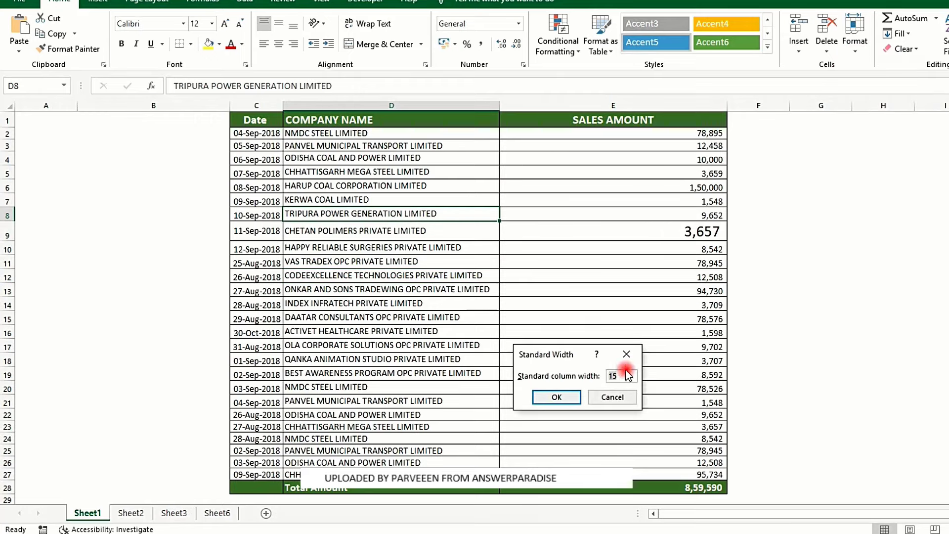
click(612, 397)
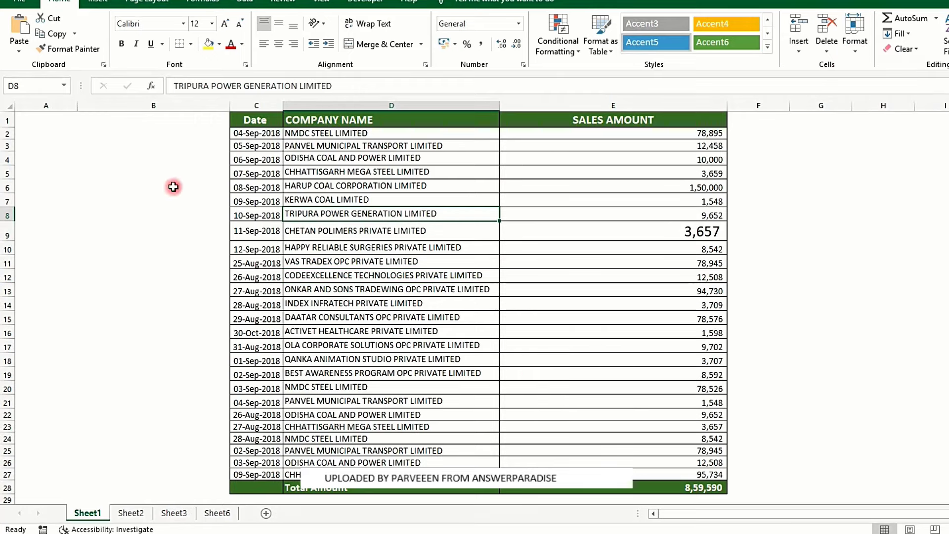
click(885, 158)
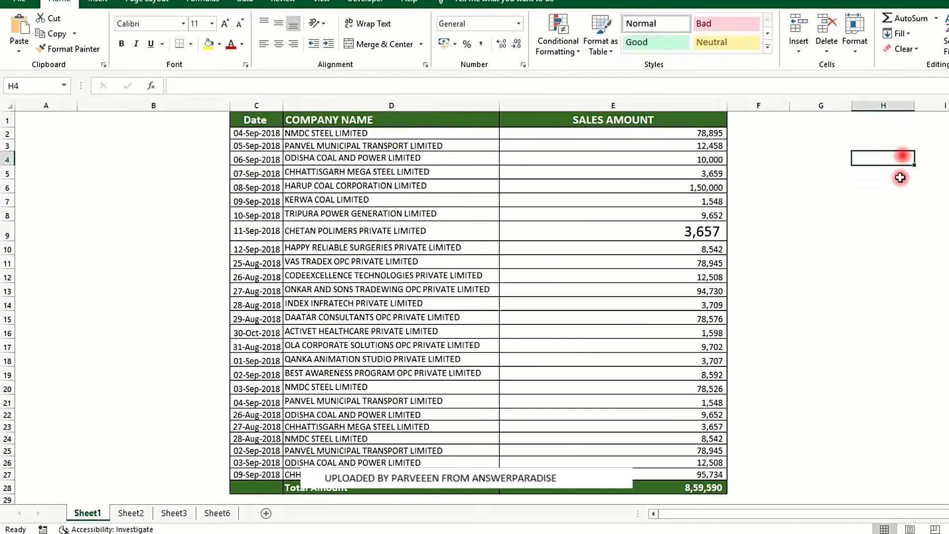
click(848, 49)
click(891, 148)
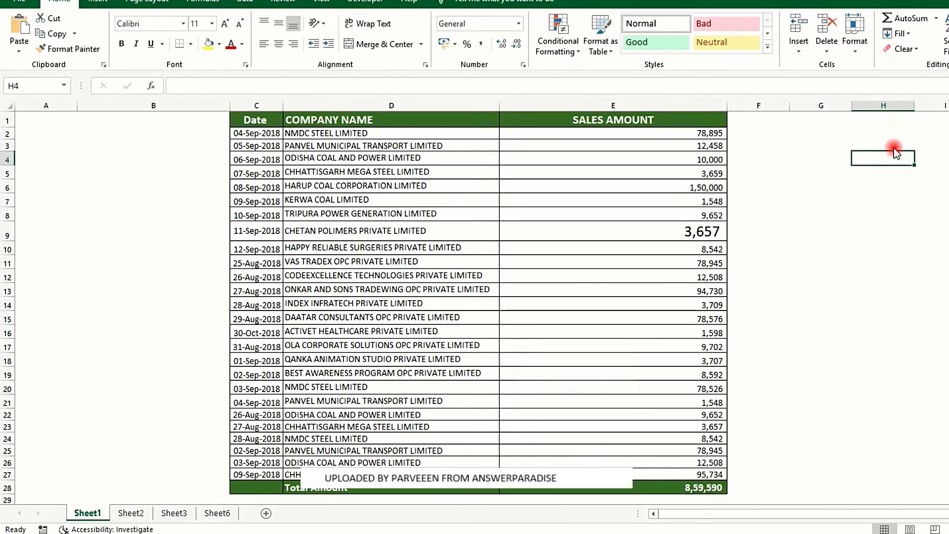
click(613, 397)
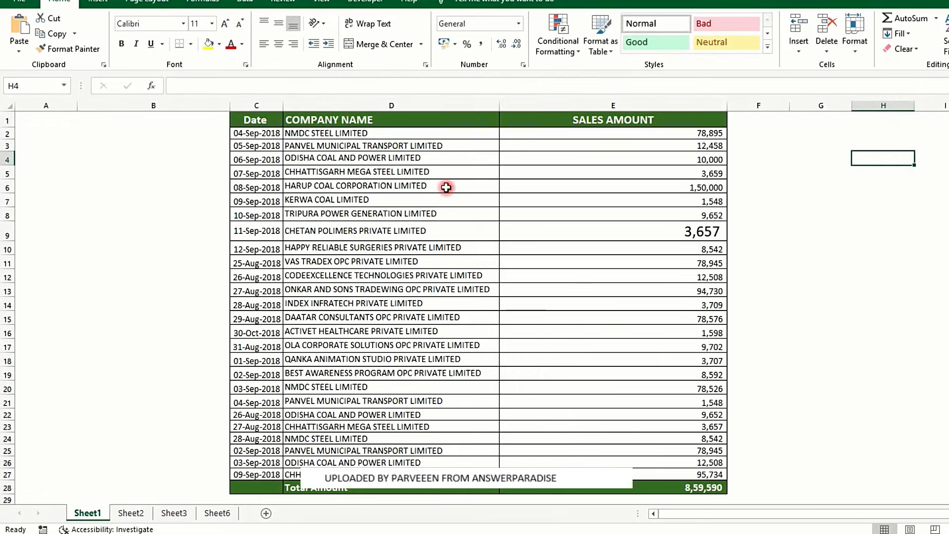
Step: Open the Column Width dialog for column D, showing a width of 54
click(473, 186)
click(853, 40)
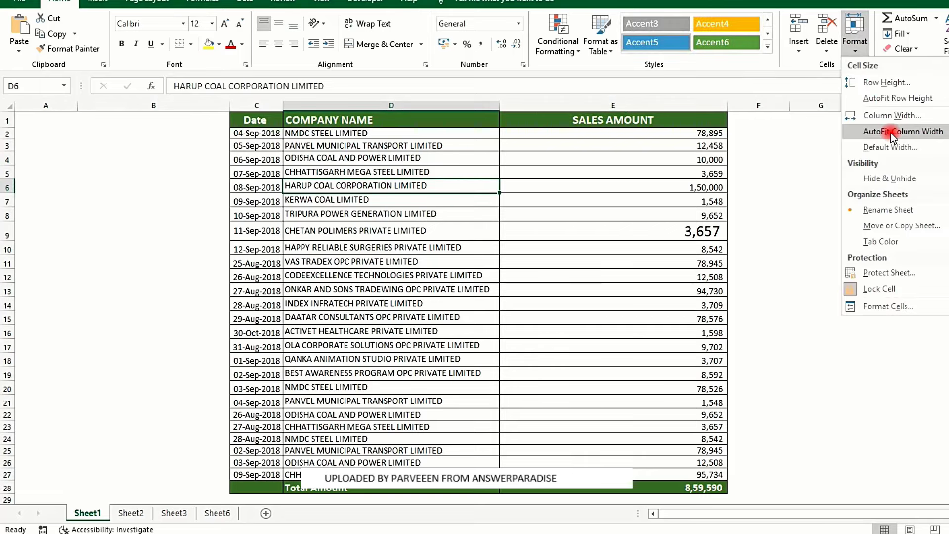
click(892, 115)
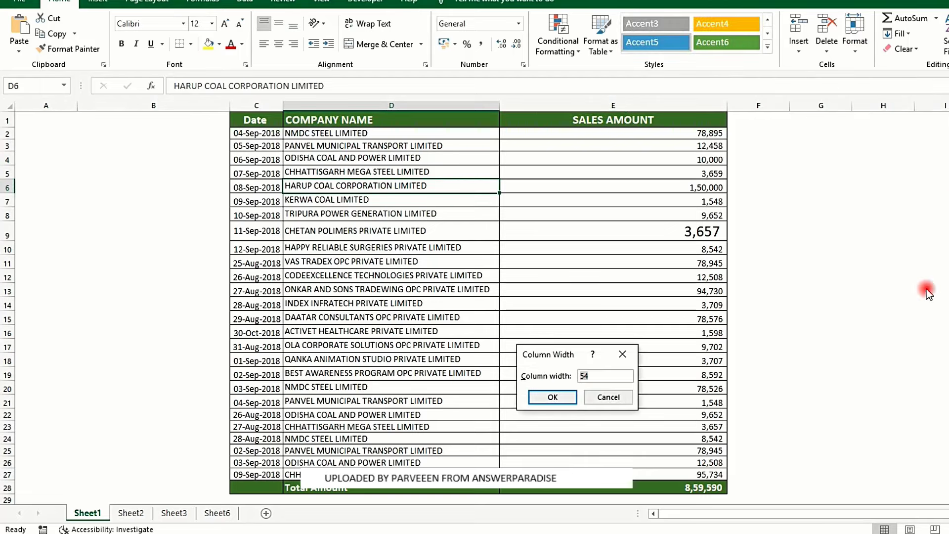
Step: Apply width 15 to column D, then double-click to refit it to full names
key(Return)
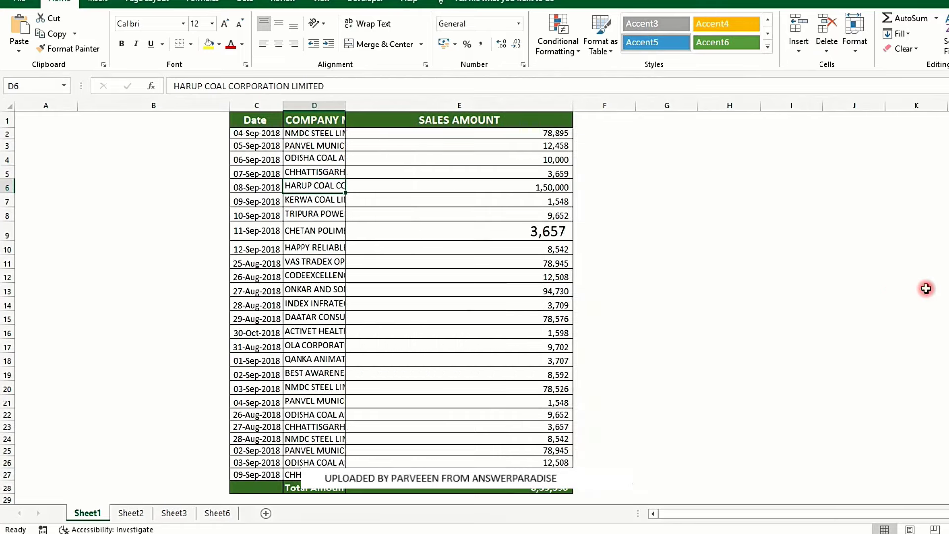
drag(320, 135, 315, 487)
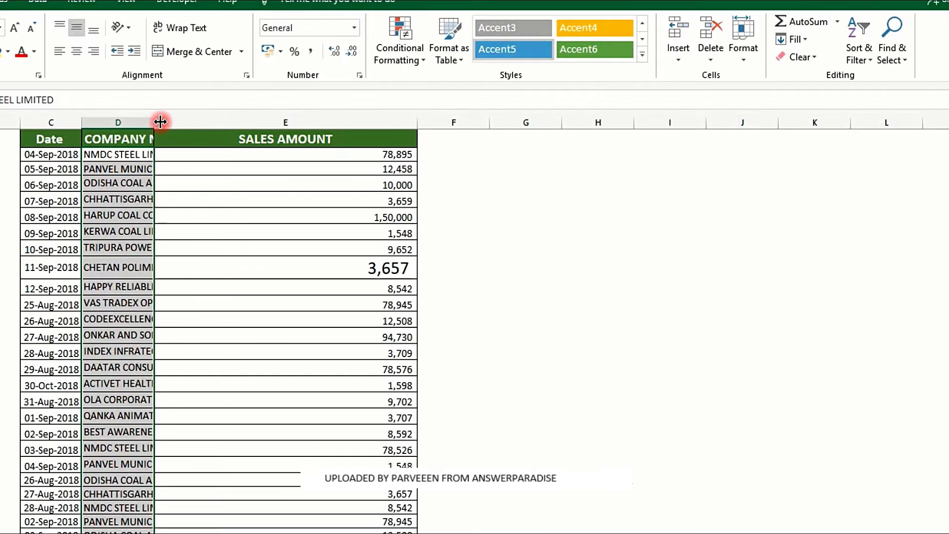
double_click(156, 117)
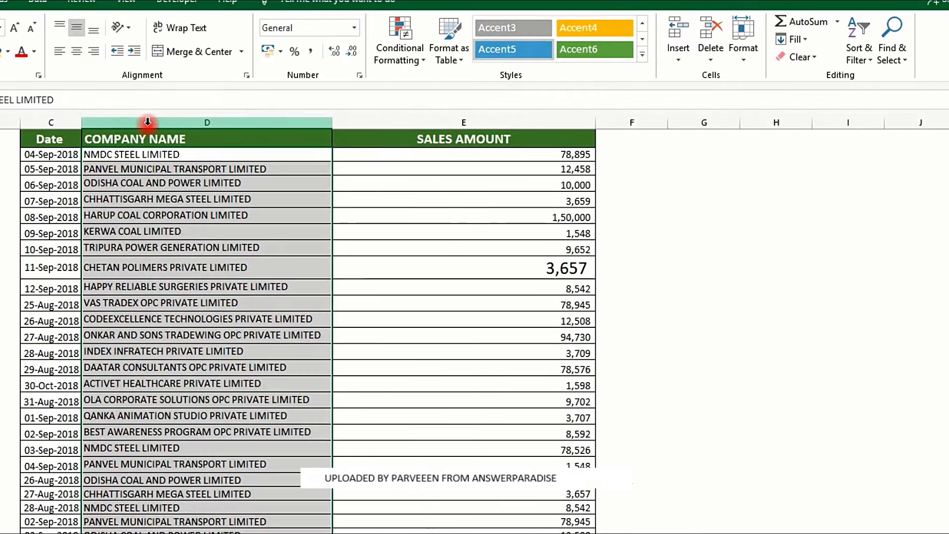
Step: Hide row 9, the 11-Sep-2018 CHETAN POLIMERS PRIVATE LIMITED entry
click(737, 52)
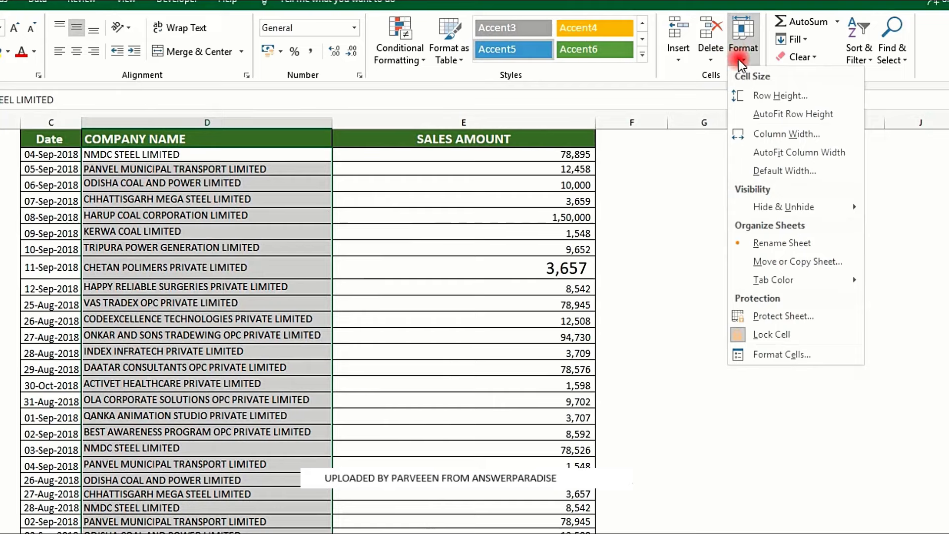
mouse_move(784, 206)
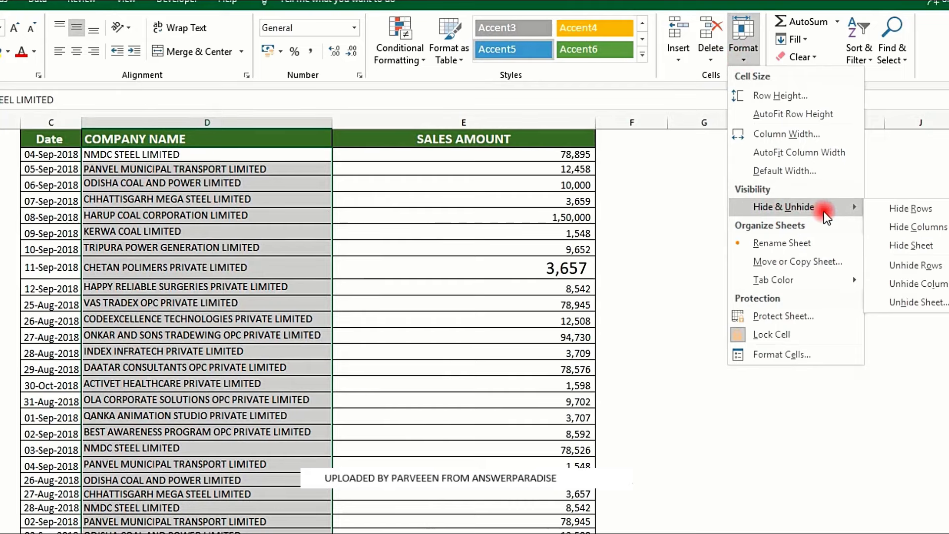
click(394, 298)
click(410, 266)
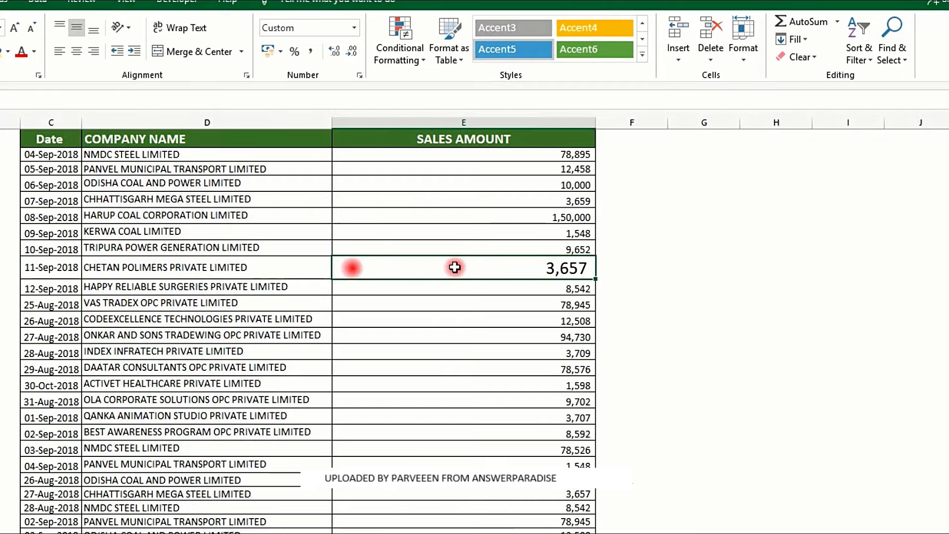
drag(270, 267, 60, 267)
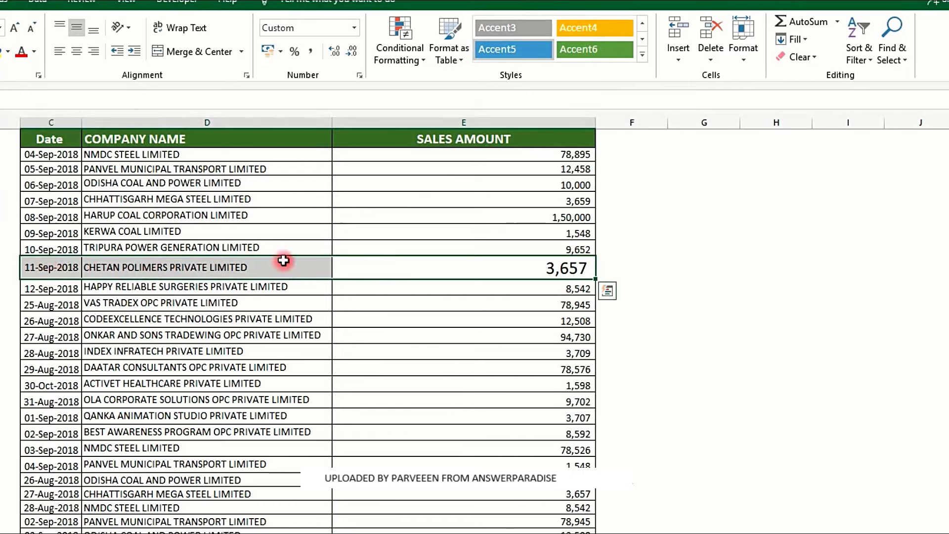
click(742, 57)
mouse_move(785, 206)
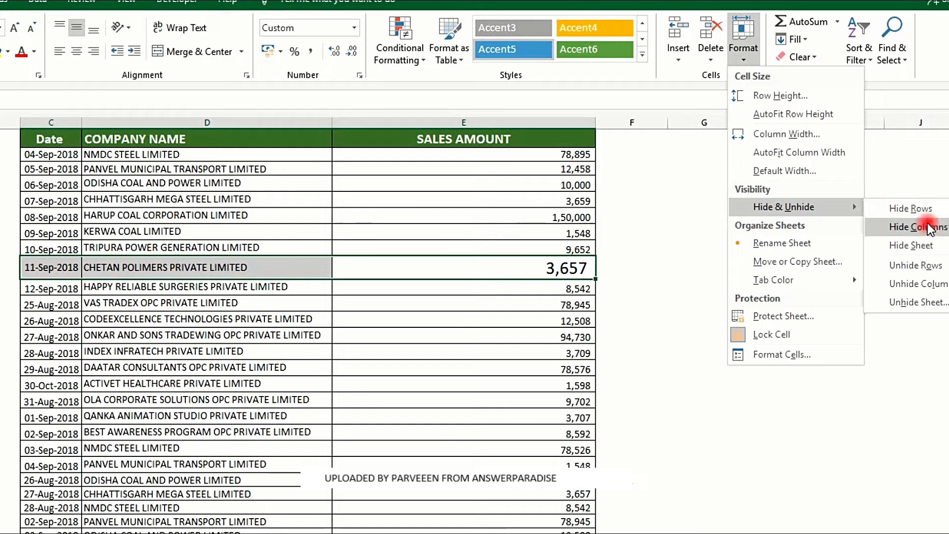
click(932, 215)
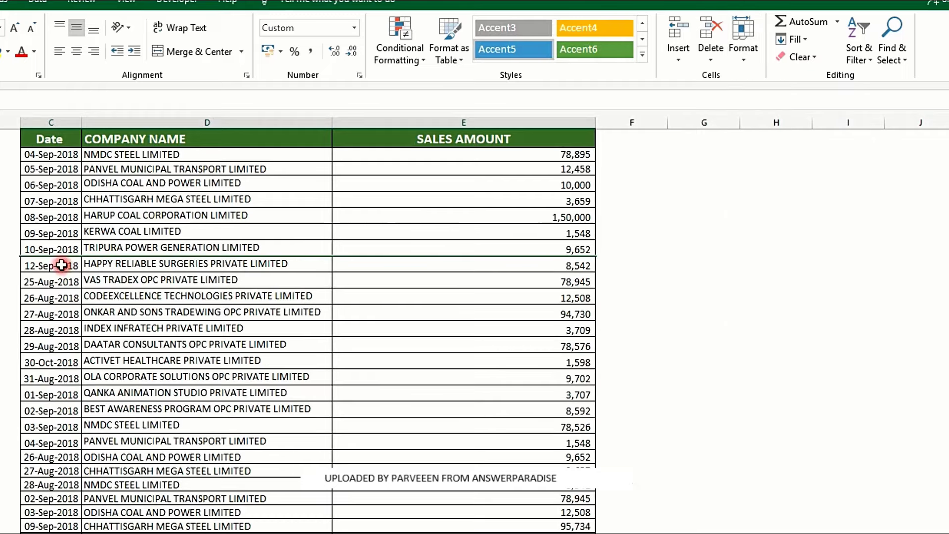
click(521, 291)
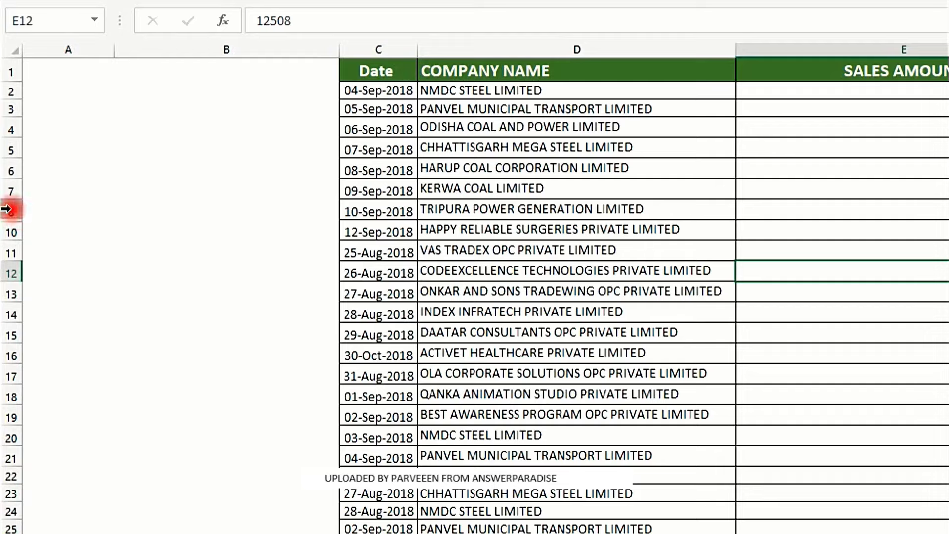
Step: Hide row 9, the 11-Sep-2018 CHETAN POLIMERS PRIVATE LIMITED entry
mouse_move(11, 209)
mouse_down()
mouse_move(21, 225)
mouse_move(17, 246)
mouse_up()
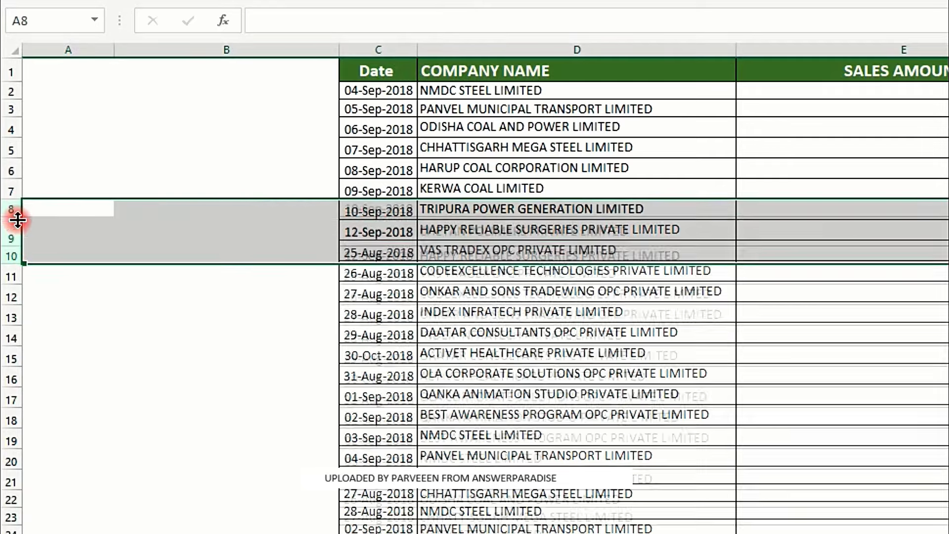
drag(378, 359, 378, 338)
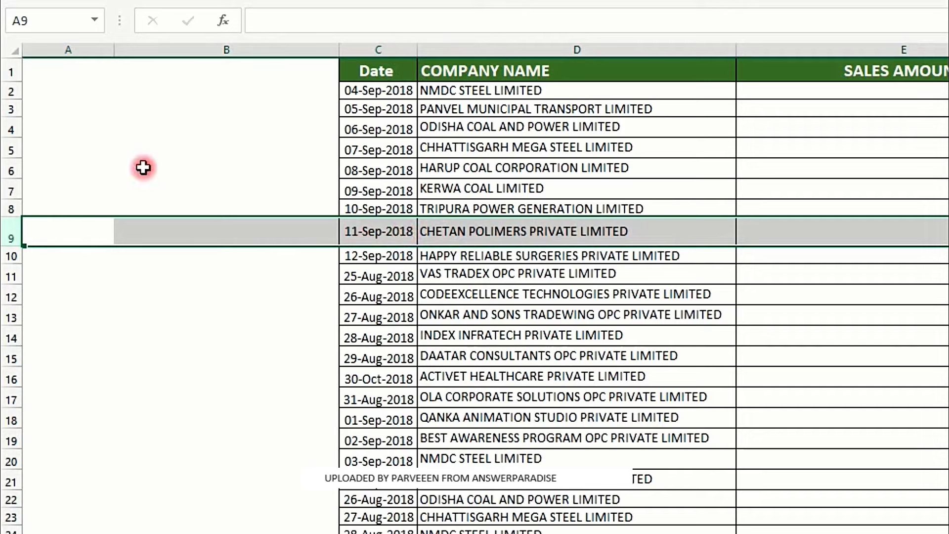
right_click(8, 238)
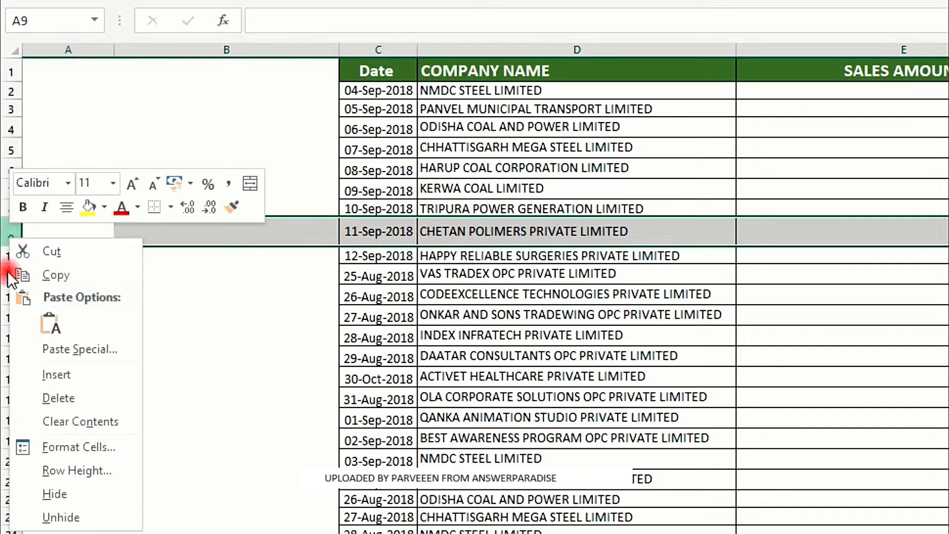
click(55, 493)
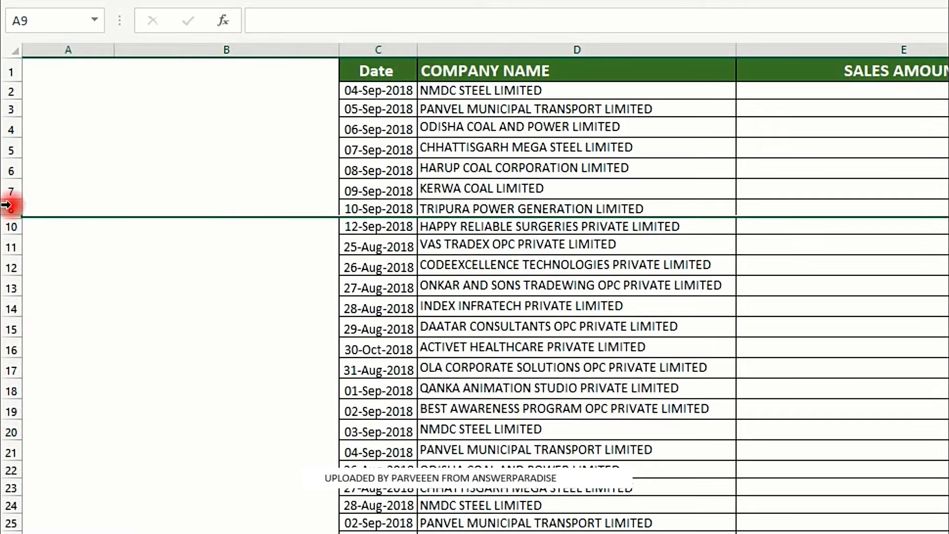
Step: Unhide row 9 from rows 8–10 so the 3,657 entry is visible again
drag(11, 205, 10, 225)
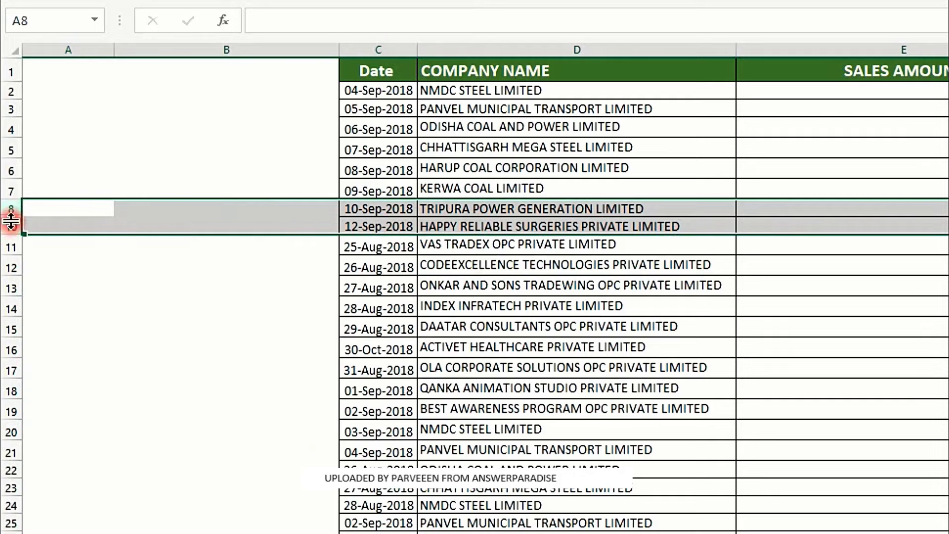
right_click(12, 225)
click(101, 501)
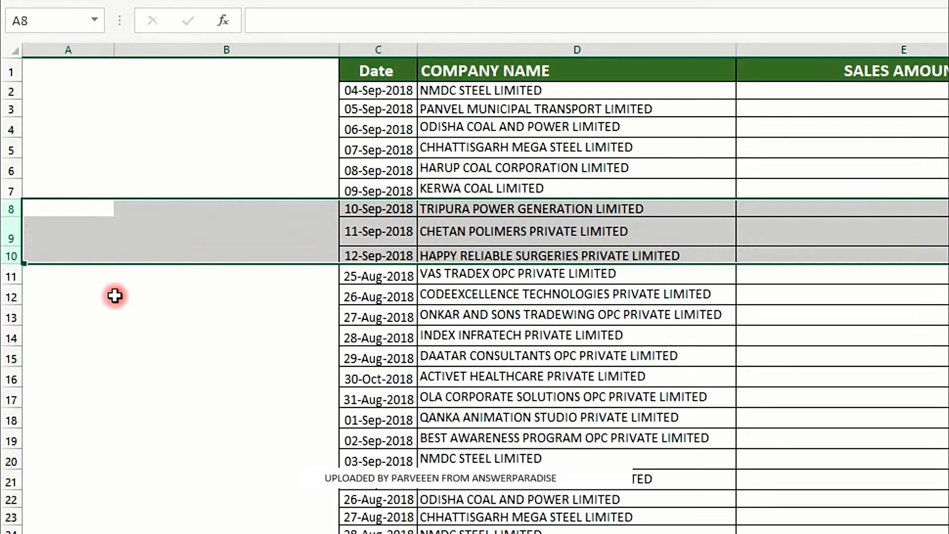
click(692, 255)
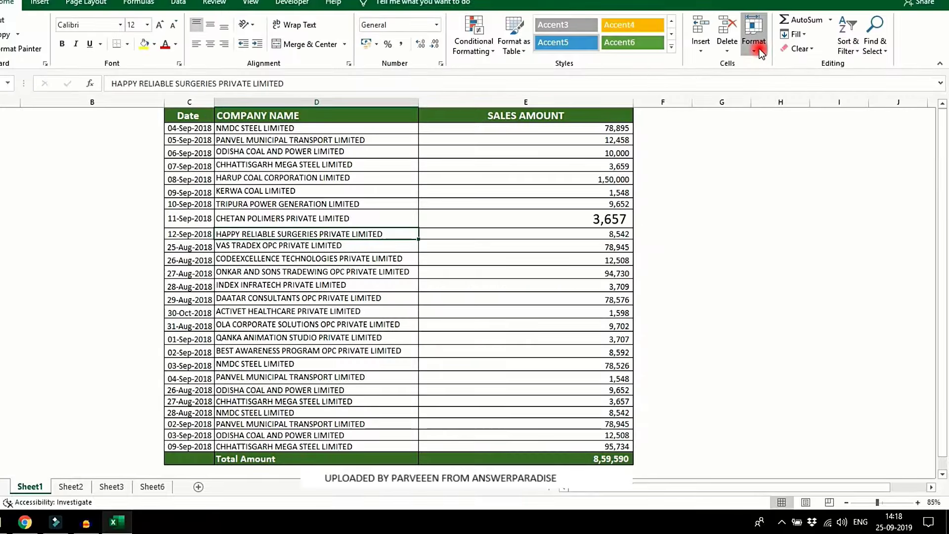
click(760, 53)
mouse_move(788, 170)
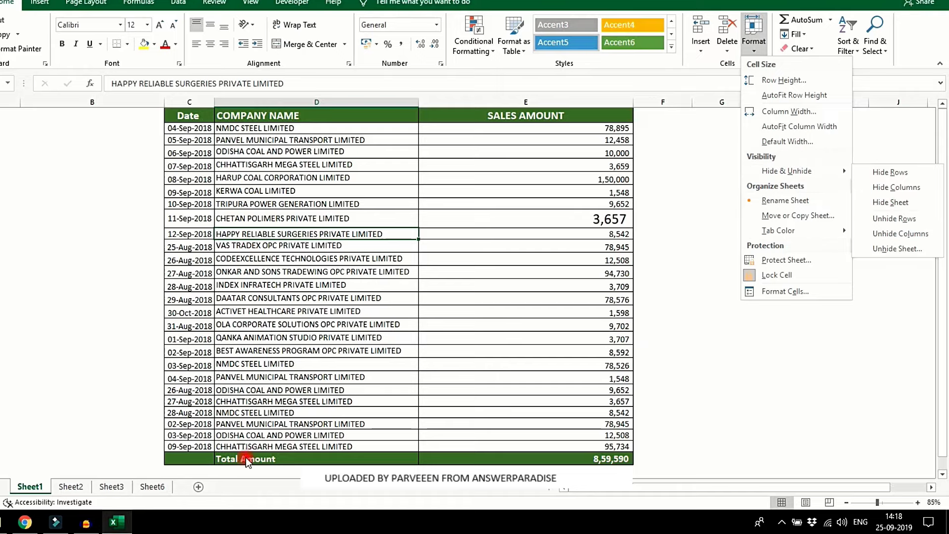
click(141, 488)
click(141, 489)
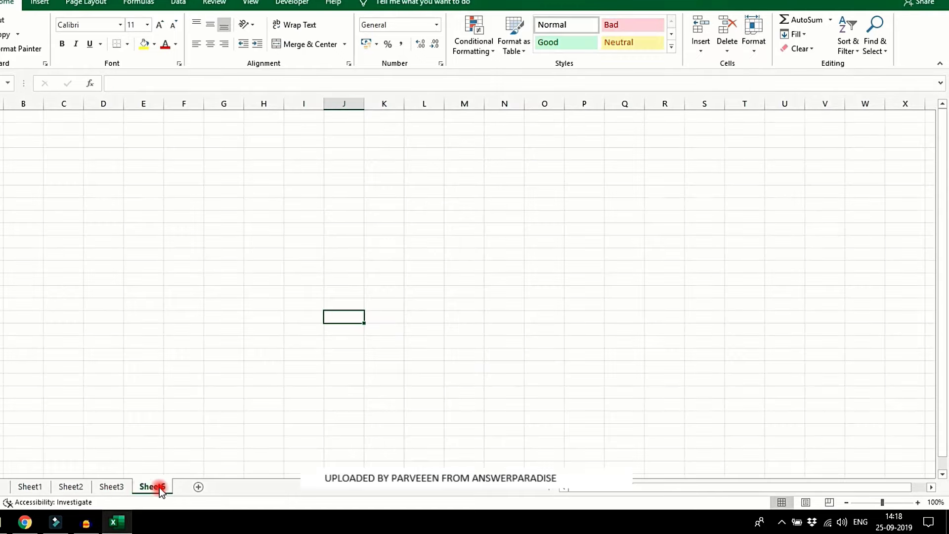
click(748, 52)
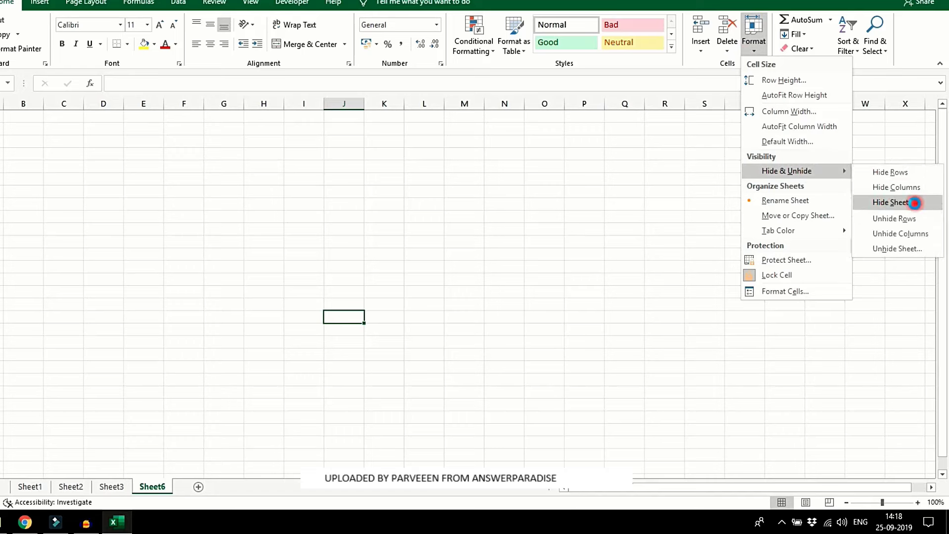
click(915, 203)
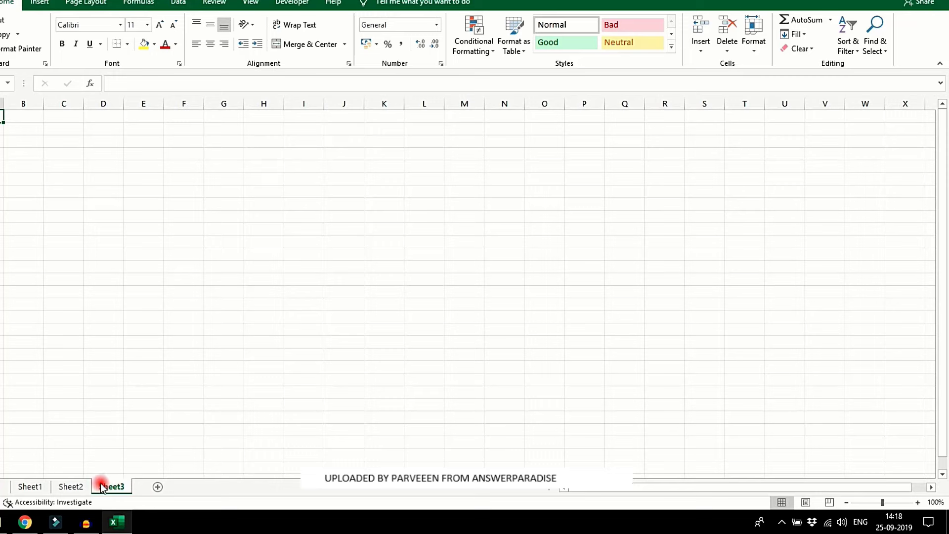
click(754, 50)
mouse_move(787, 170)
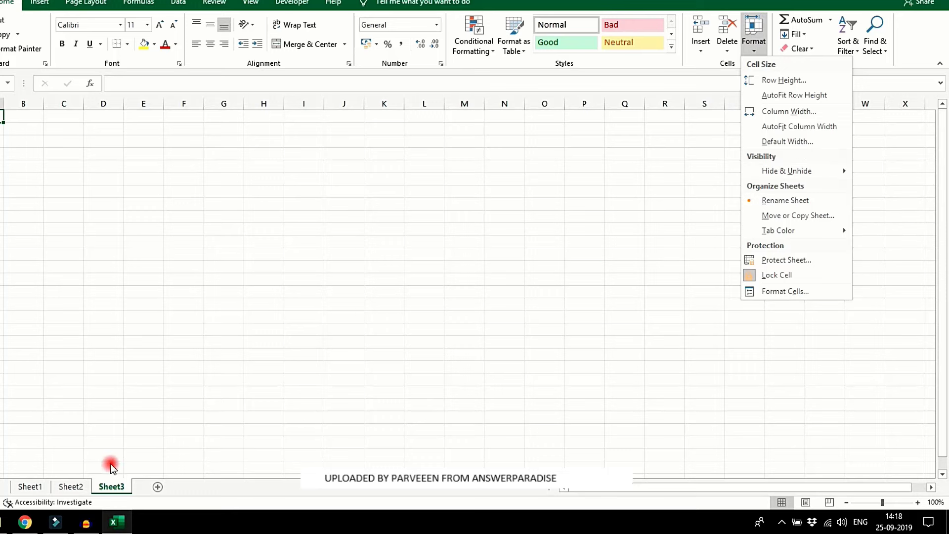
click(187, 422)
right_click(106, 487)
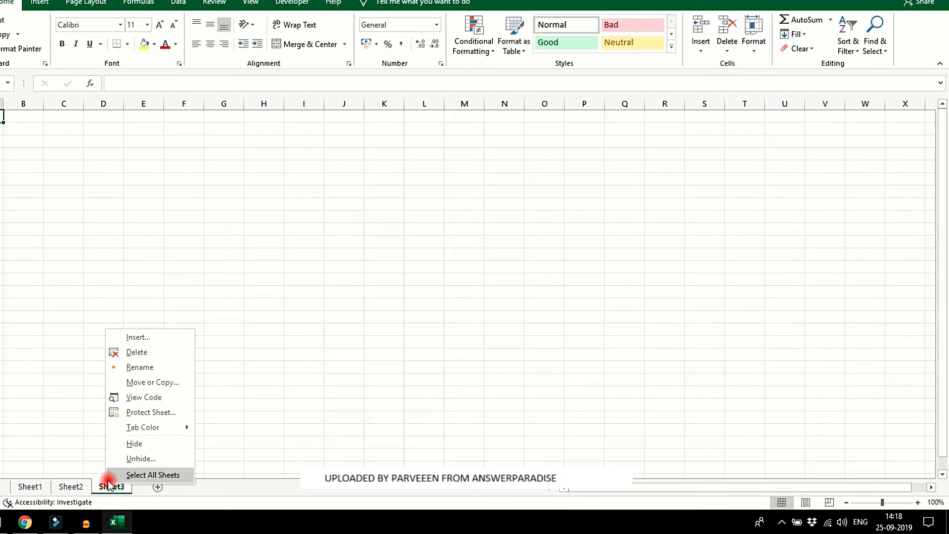
click(126, 460)
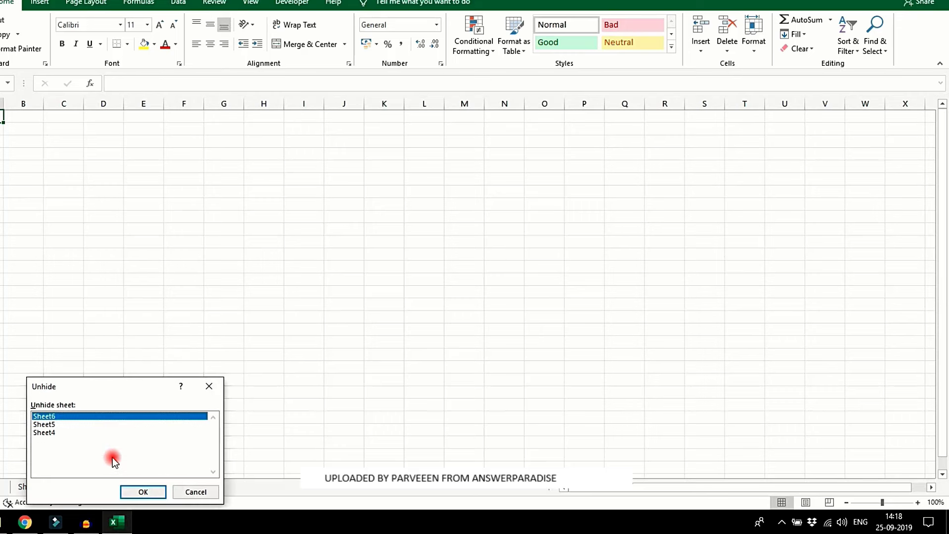
mouse_move(63, 395)
mouse_down()
mouse_move(212, 382)
mouse_move(212, 367)
mouse_up()
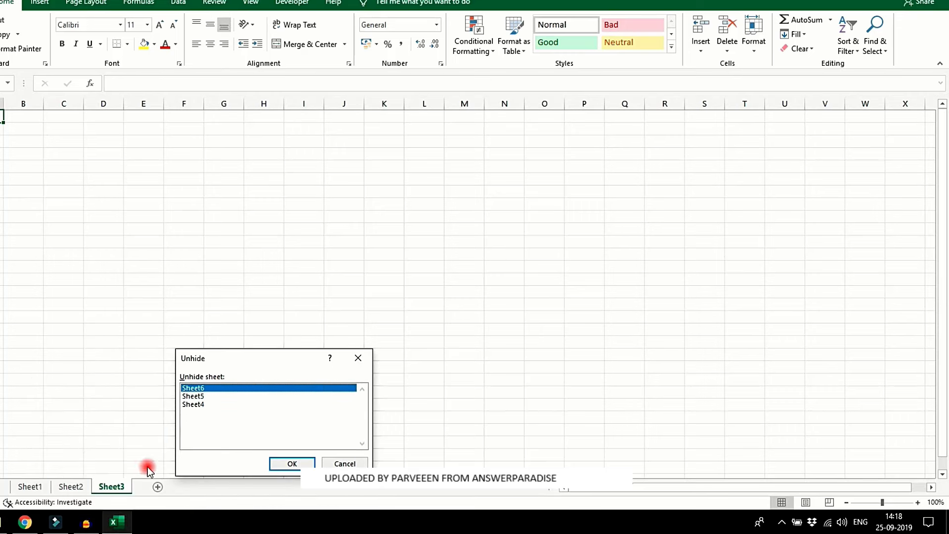
click(291, 463)
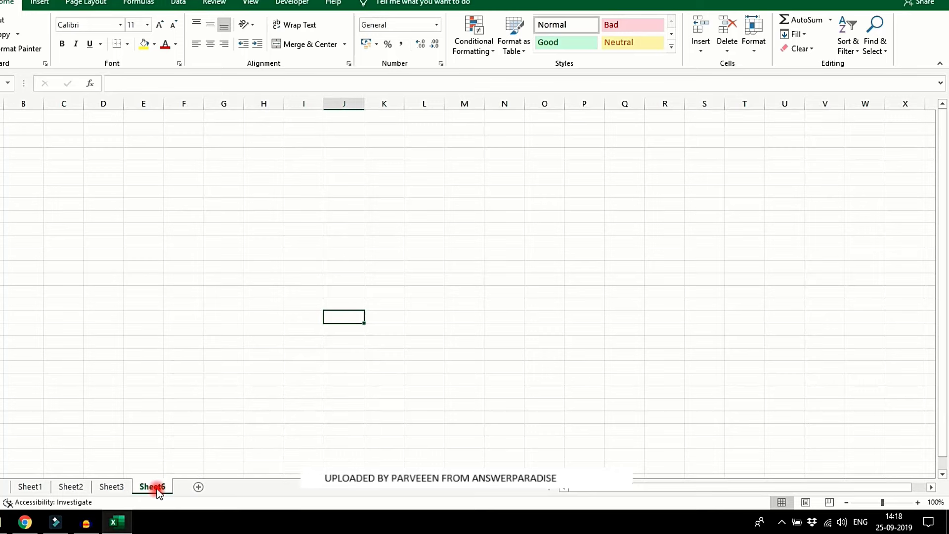
click(30, 486)
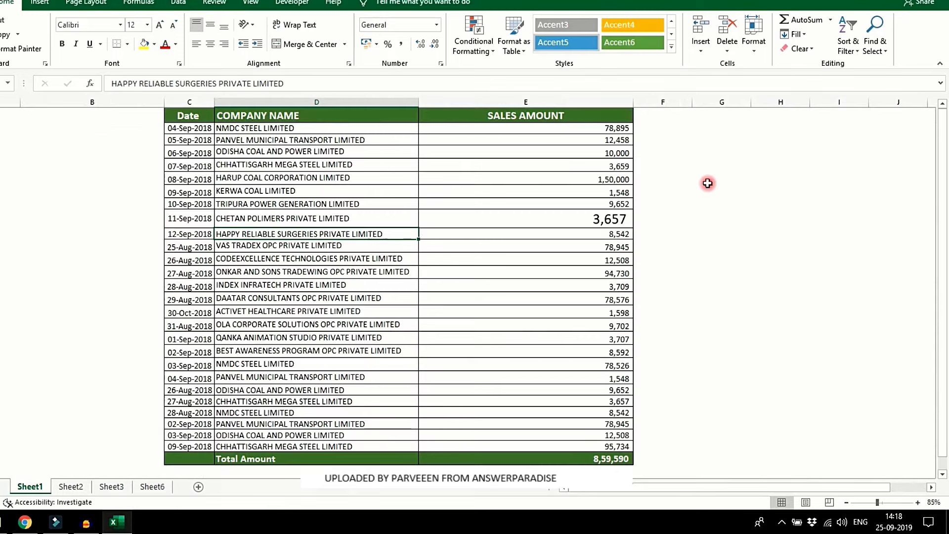
click(753, 35)
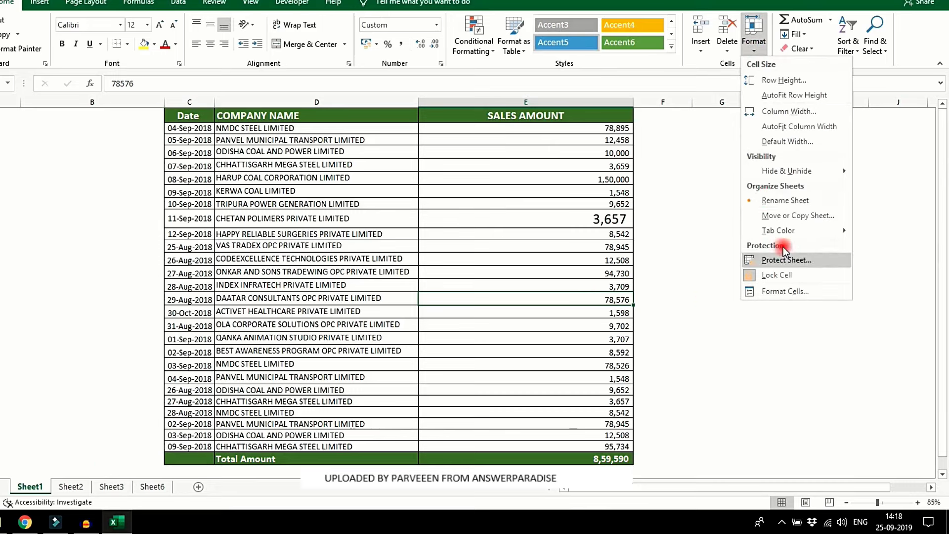
Step: Rename Sheet1 to 'Company Data'
click(795, 200)
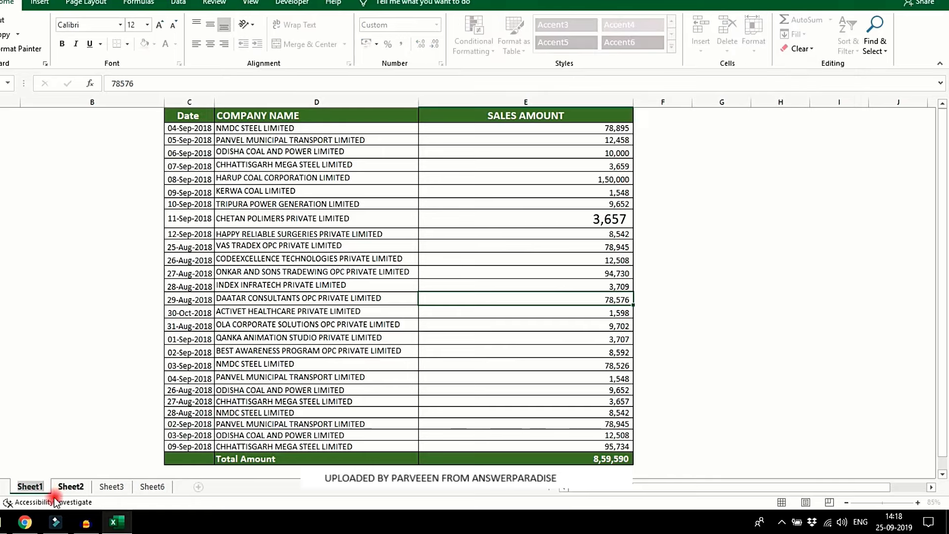
click(39, 486)
click(442, 398)
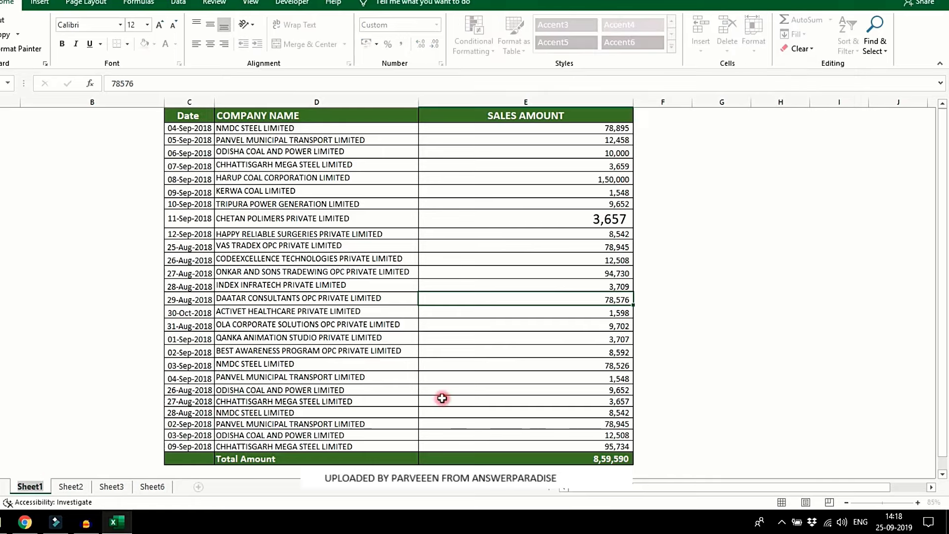
text(Com)
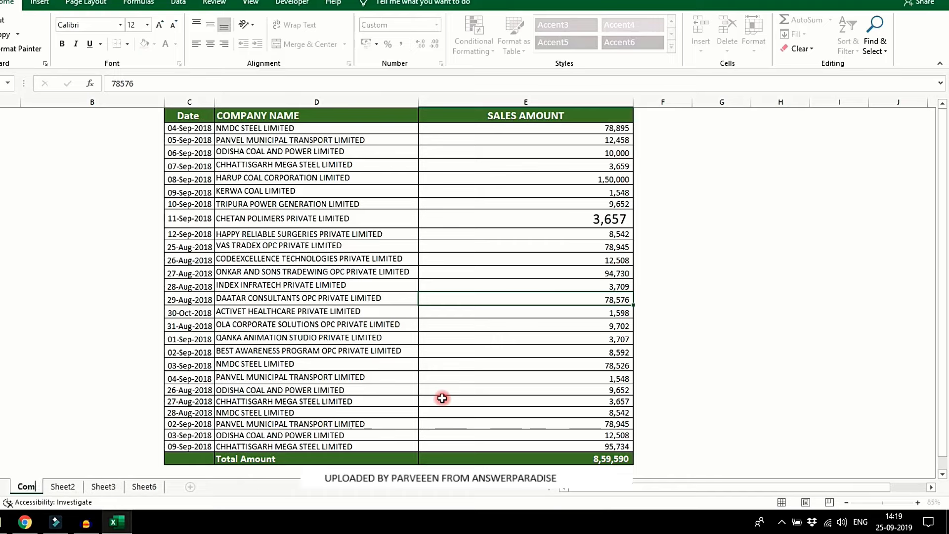
text(pany Data)
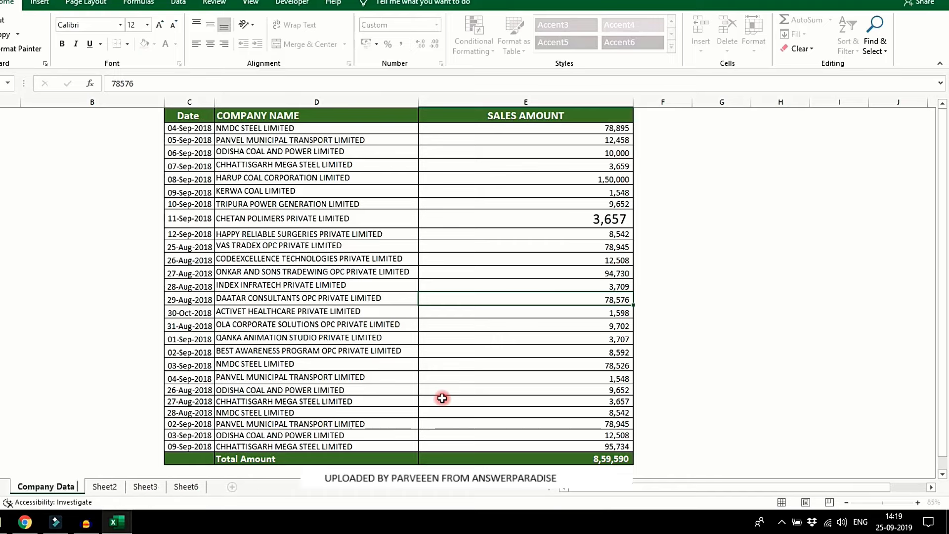
key(Return)
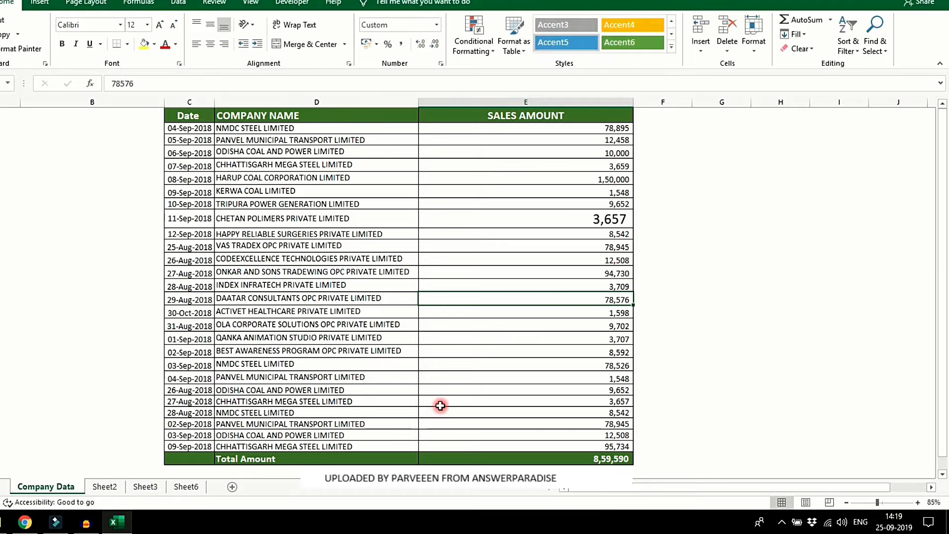
Step: Shorten the sheet name from 'Company Data' to 'Company'
click(307, 389)
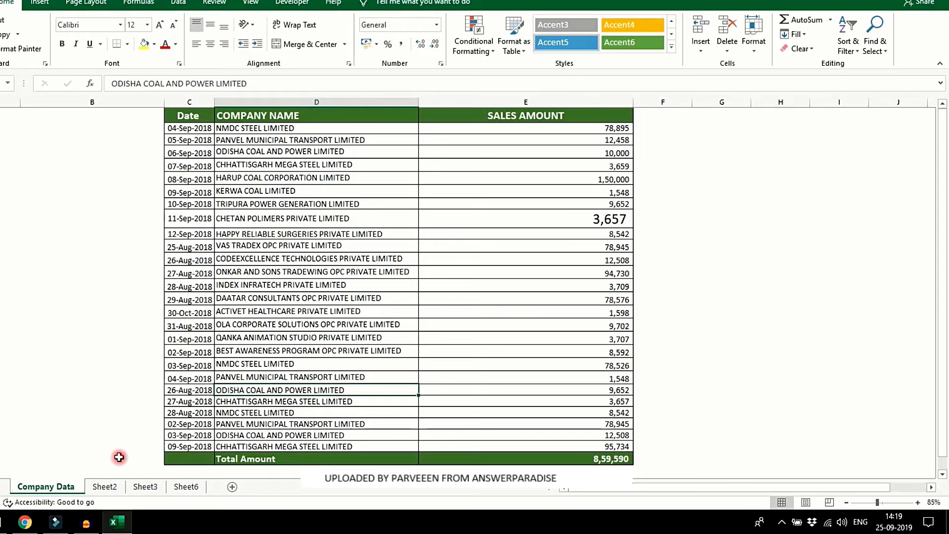
double_click(68, 488)
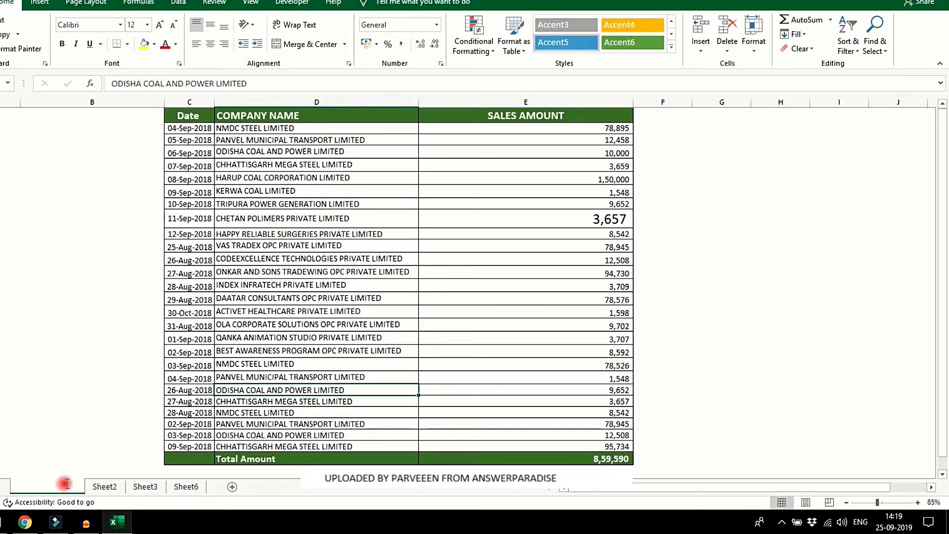
text(Company Data)
click(58, 487)
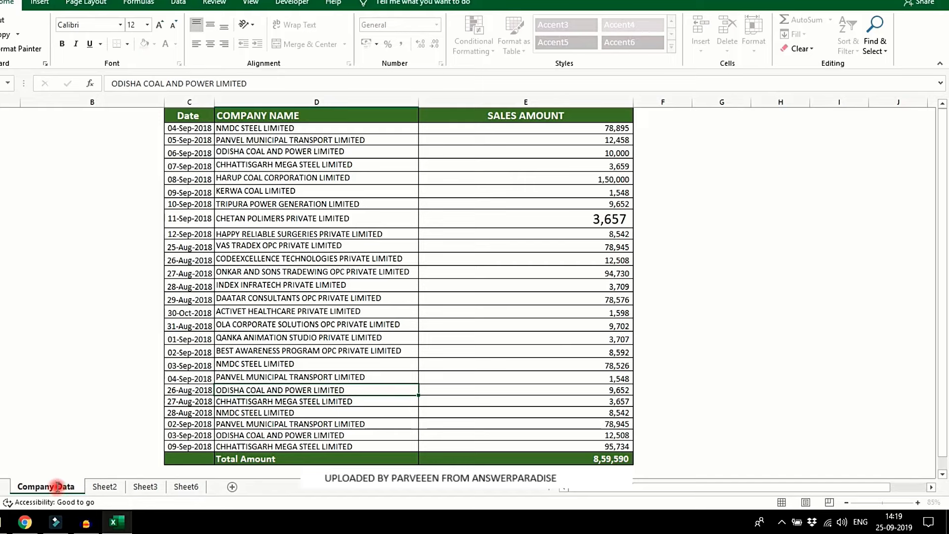
drag(57, 487, 76, 487)
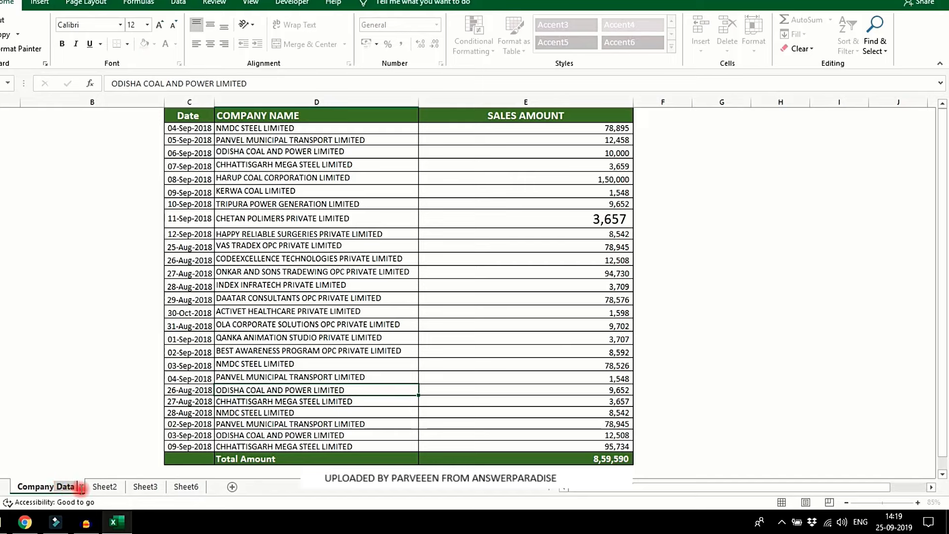
key(BackSpace)
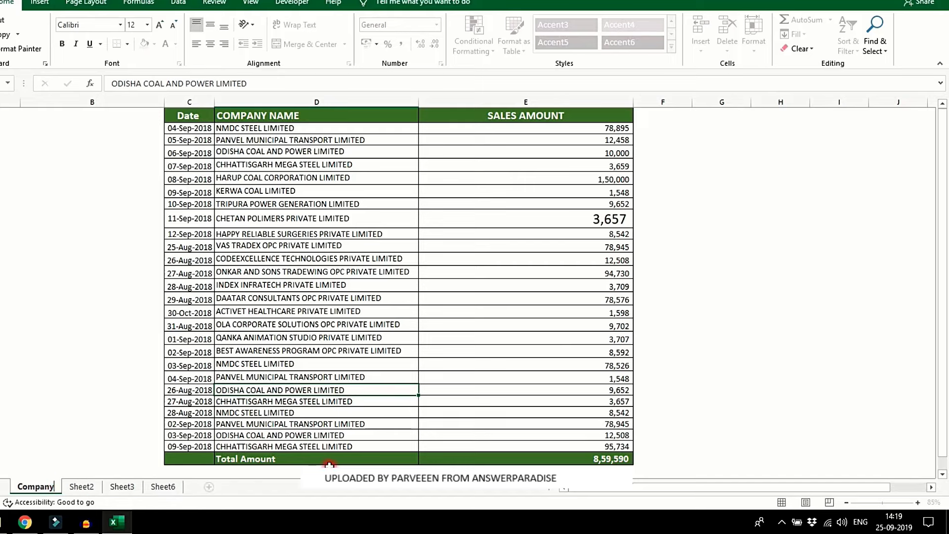
key(Return)
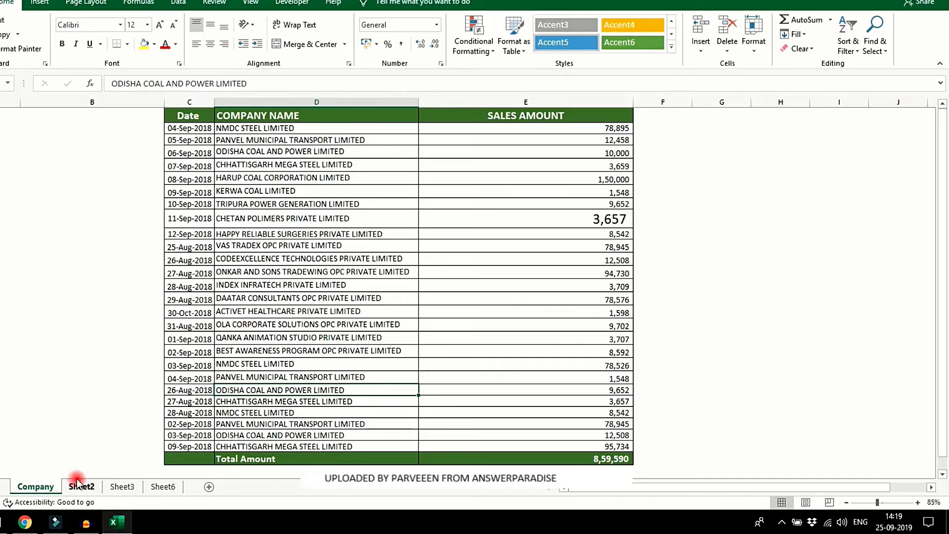
click(601, 179)
Step: Copy the Company sheet into a new workbook, Book2, and preview both open workbooks
click(756, 50)
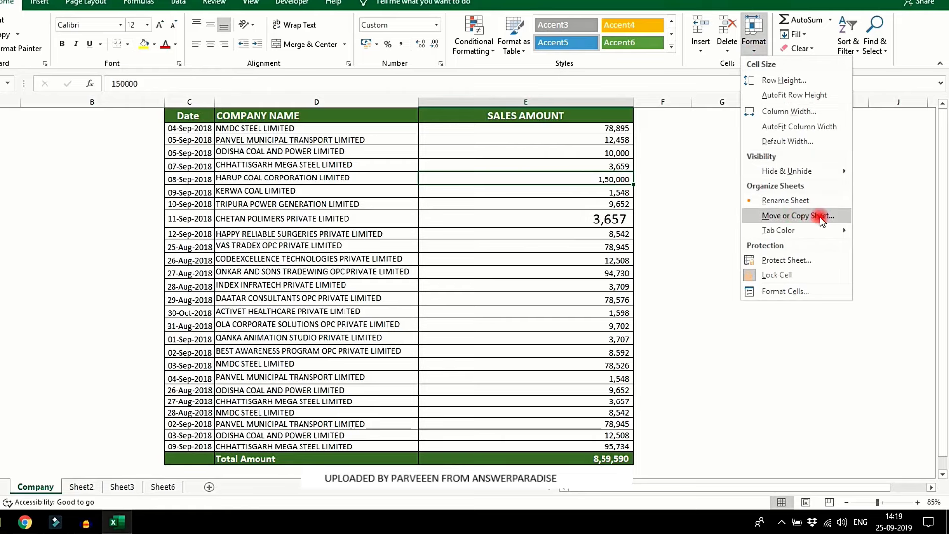
click(821, 216)
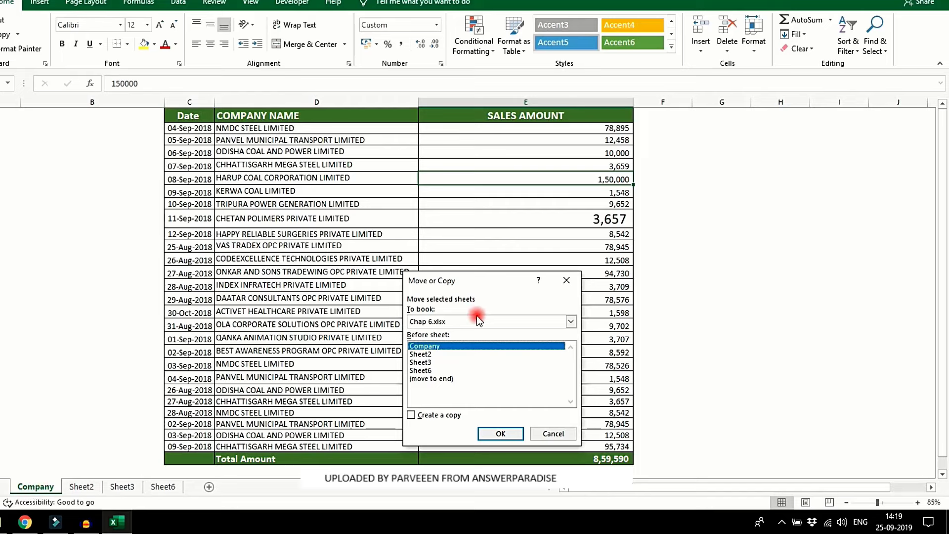
click(530, 326)
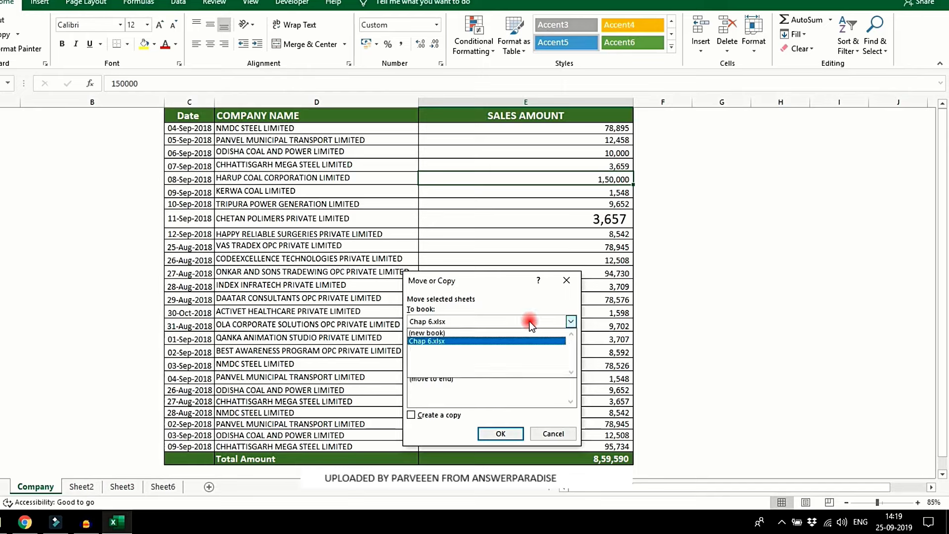
click(453, 332)
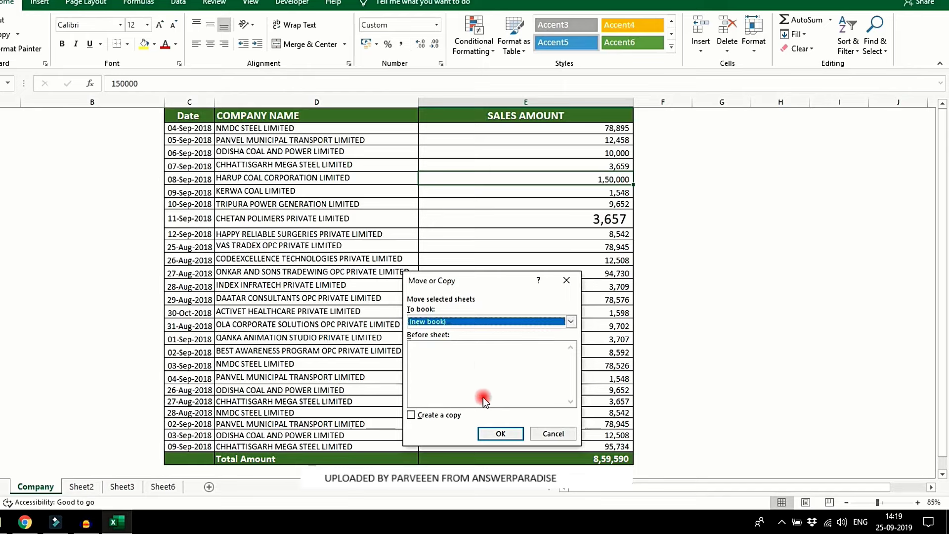
click(412, 415)
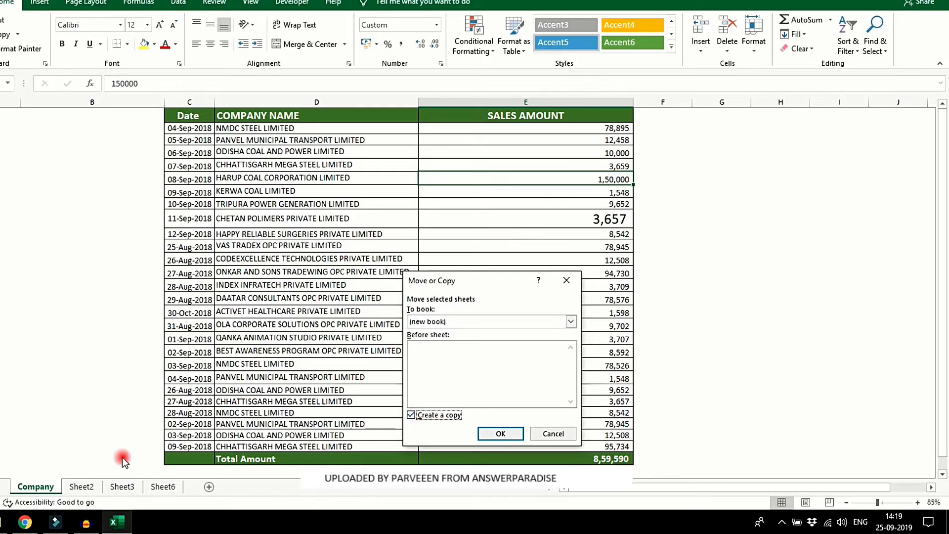
click(416, 419)
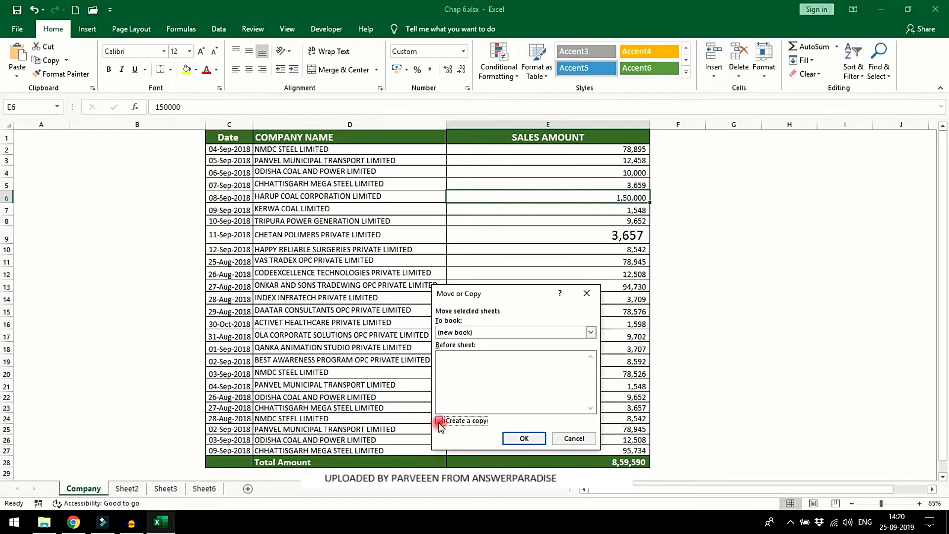
click(439, 420)
click(512, 441)
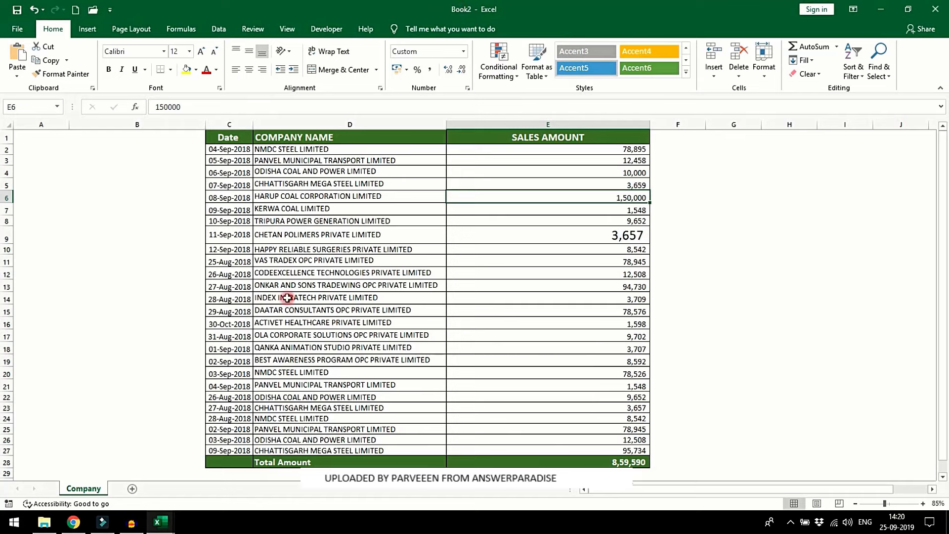
click(157, 520)
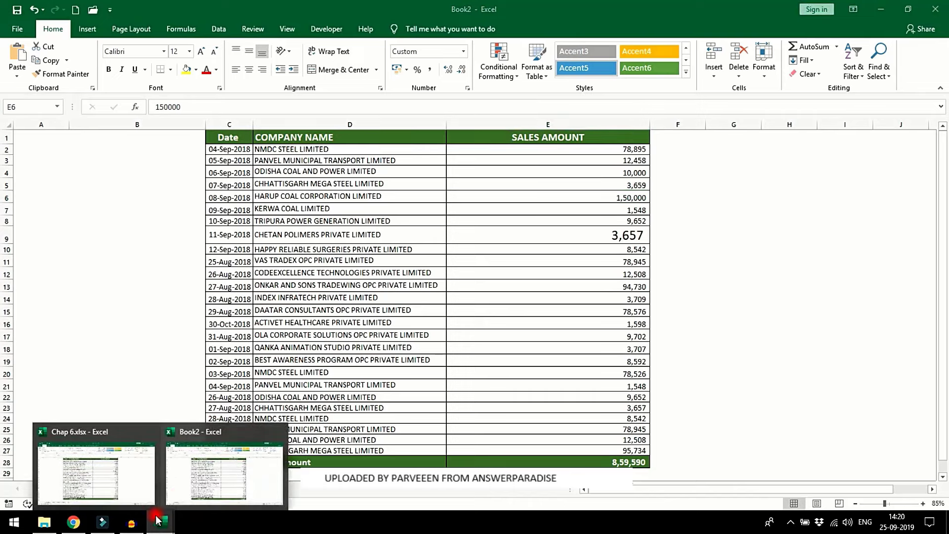
Step: Bring Chap 6.xlsx forward and browse its sheets, ending on the Company sheet
click(113, 473)
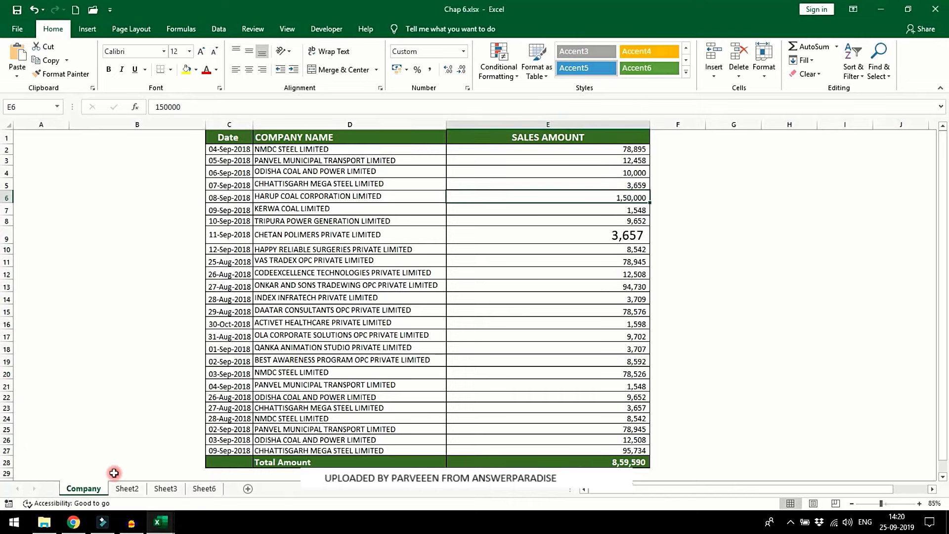
click(127, 488)
click(166, 488)
click(202, 490)
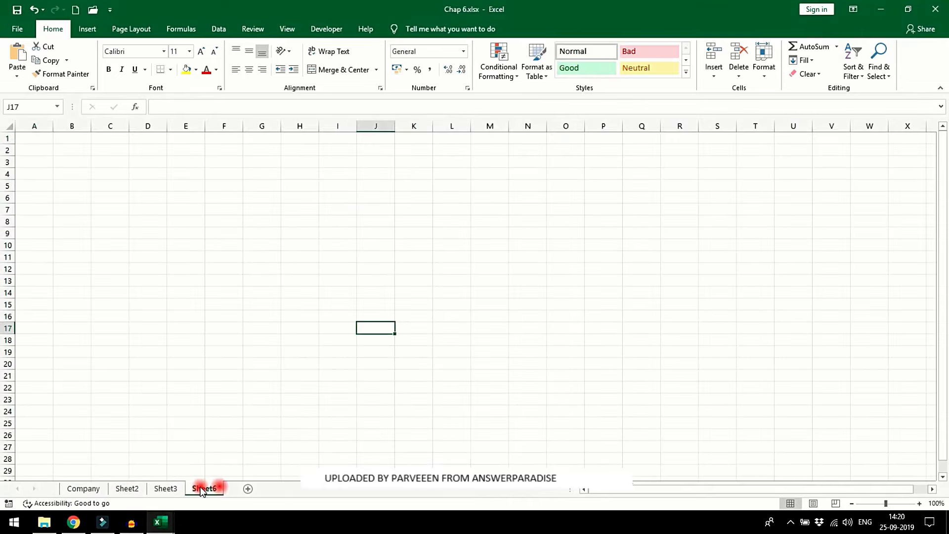
click(223, 480)
mouse_move(156, 522)
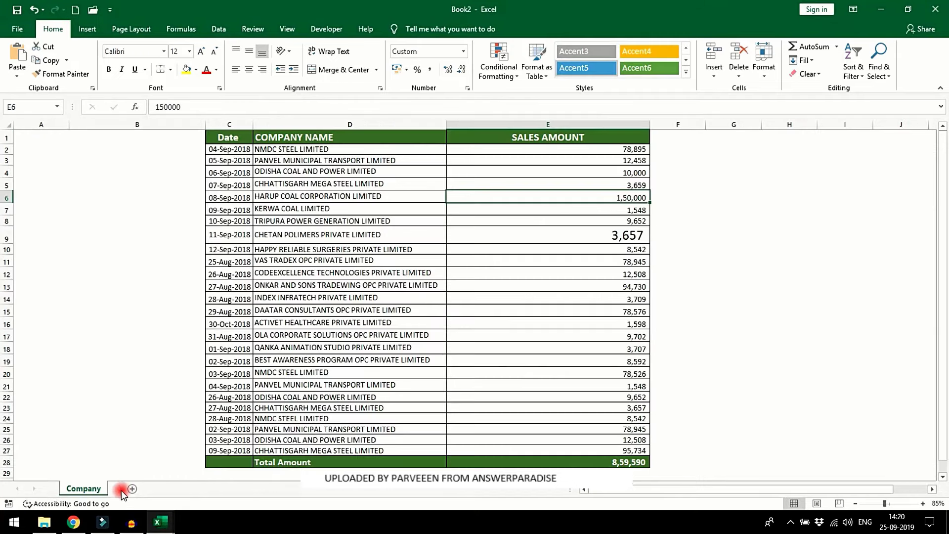
click(136, 491)
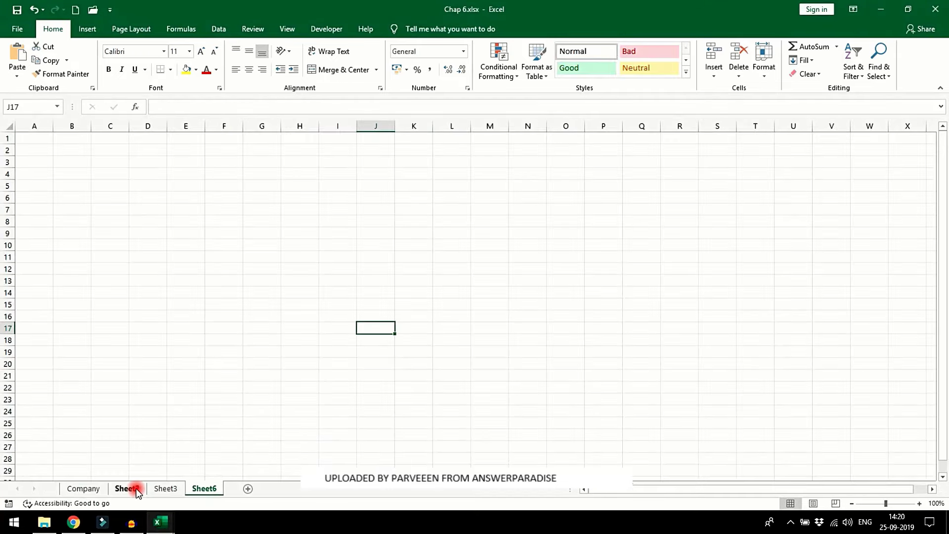
click(83, 489)
click(356, 299)
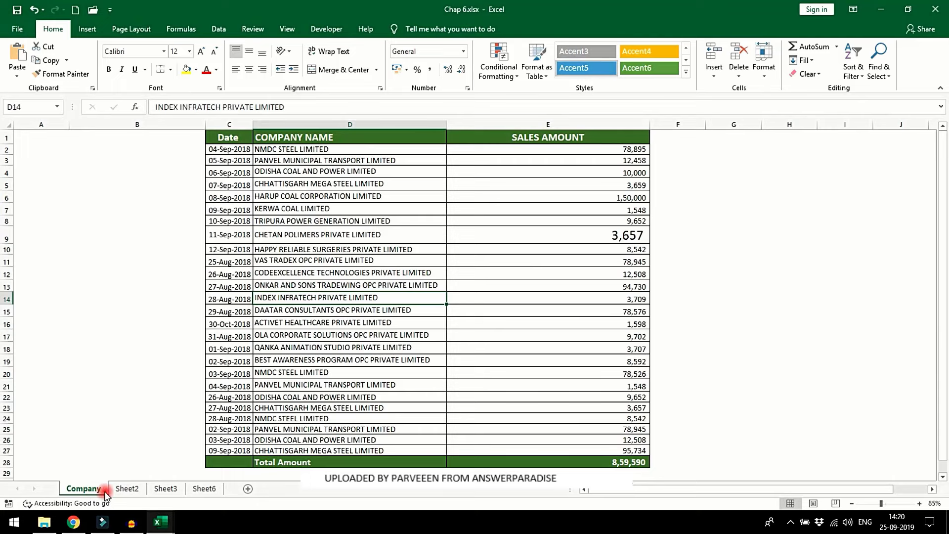
Step: Open Move or Copy for the Company sheet and cancel without changes
right_click(93, 488)
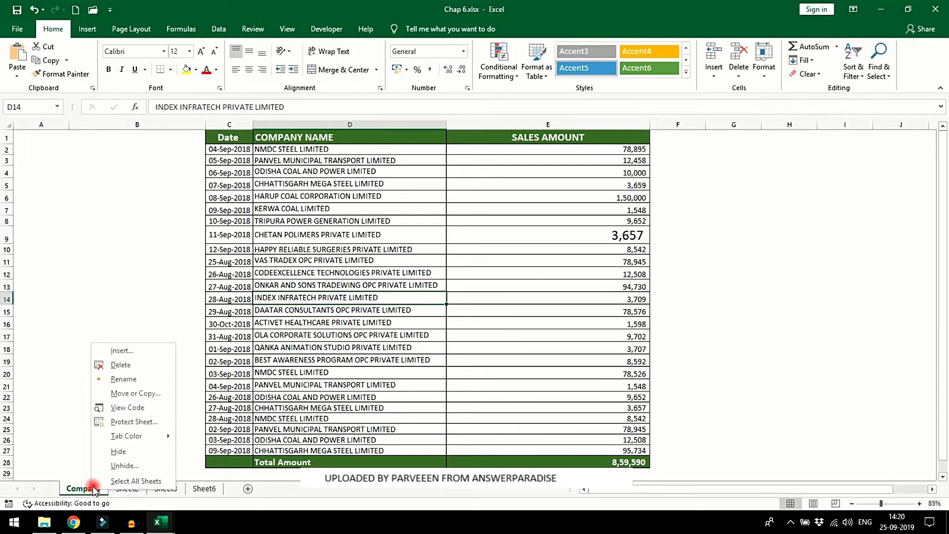
click(147, 395)
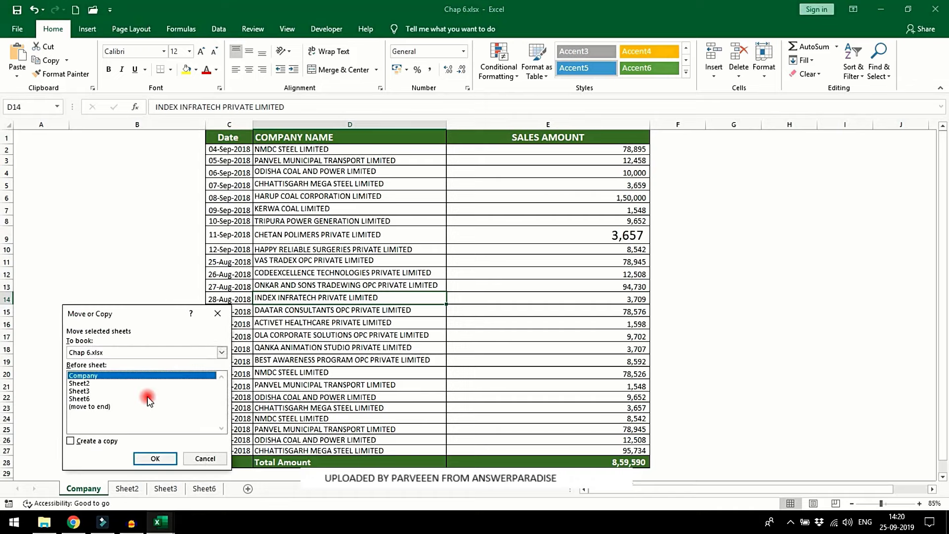
click(200, 458)
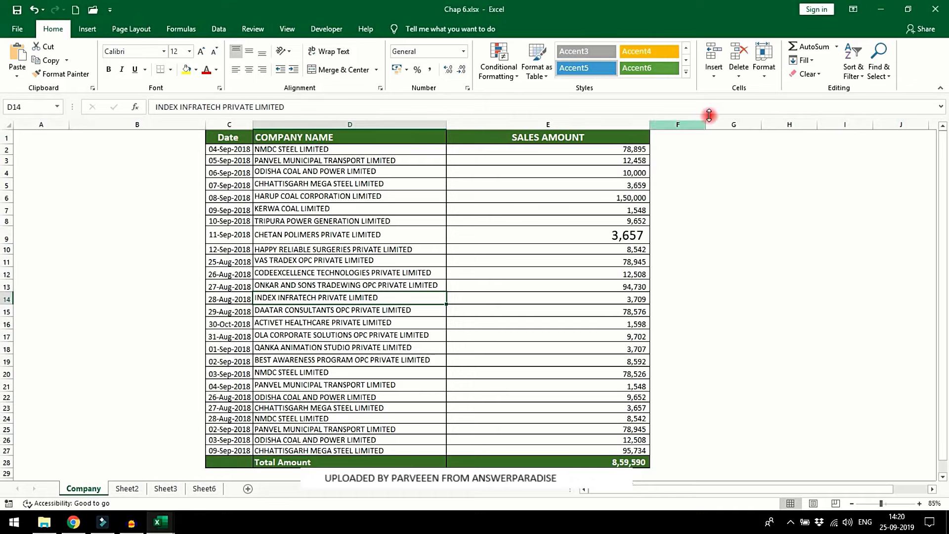
Step: Colour the Company sheet tab yellow, replacing an initial light blue
click(764, 74)
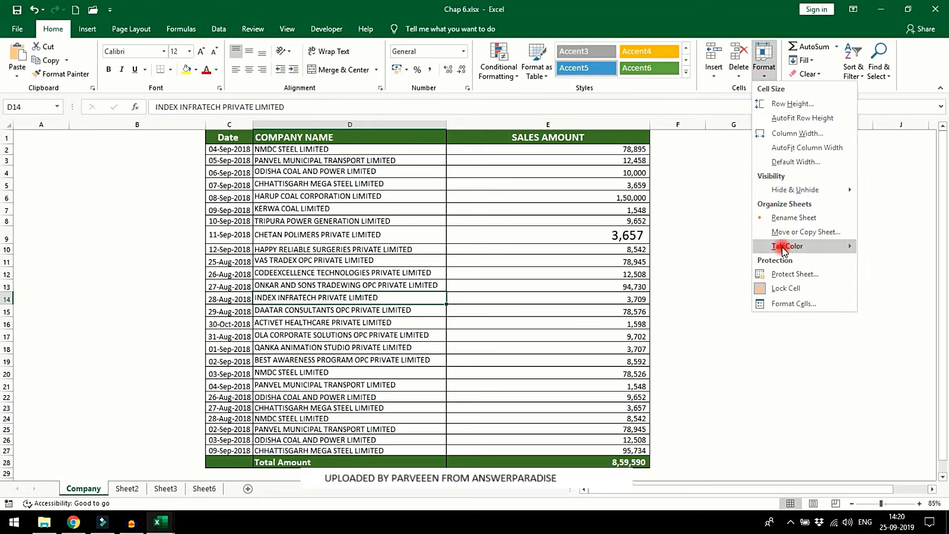
click(783, 248)
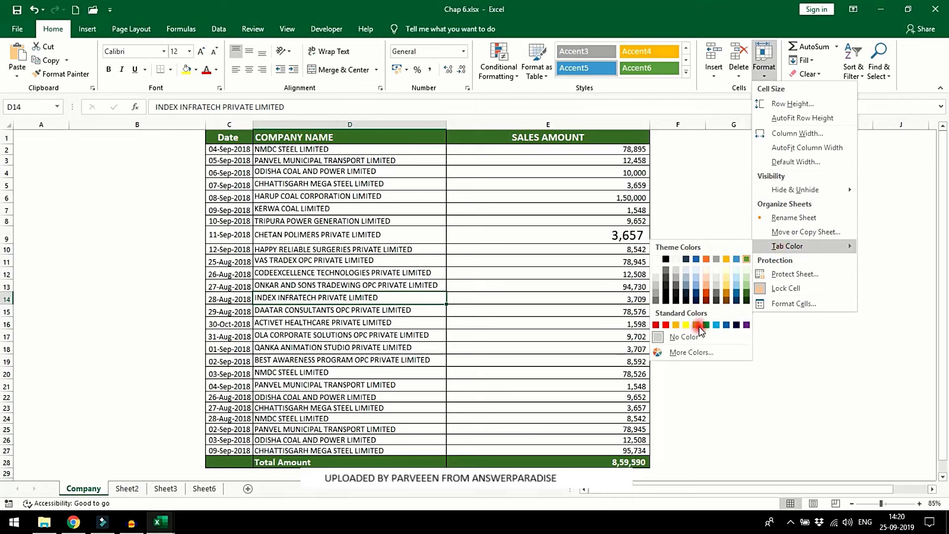
click(716, 325)
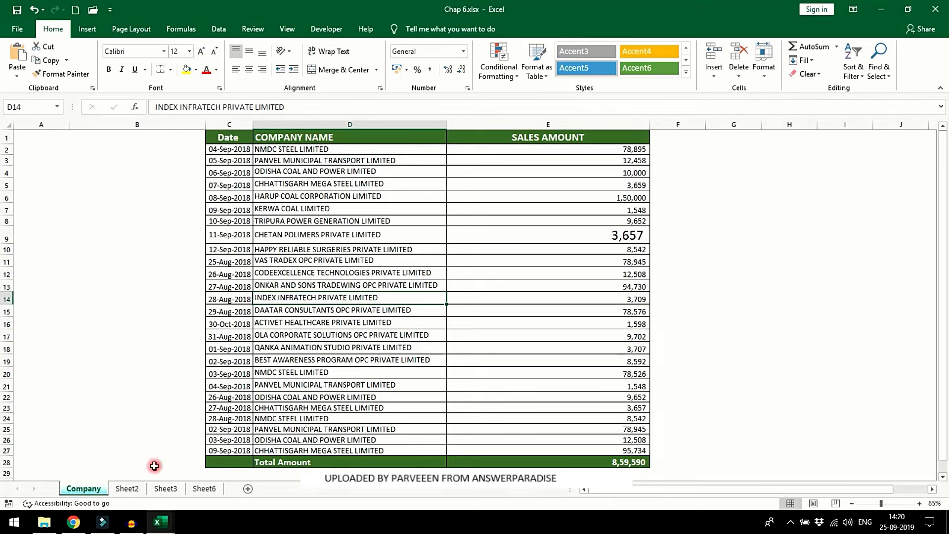
click(165, 489)
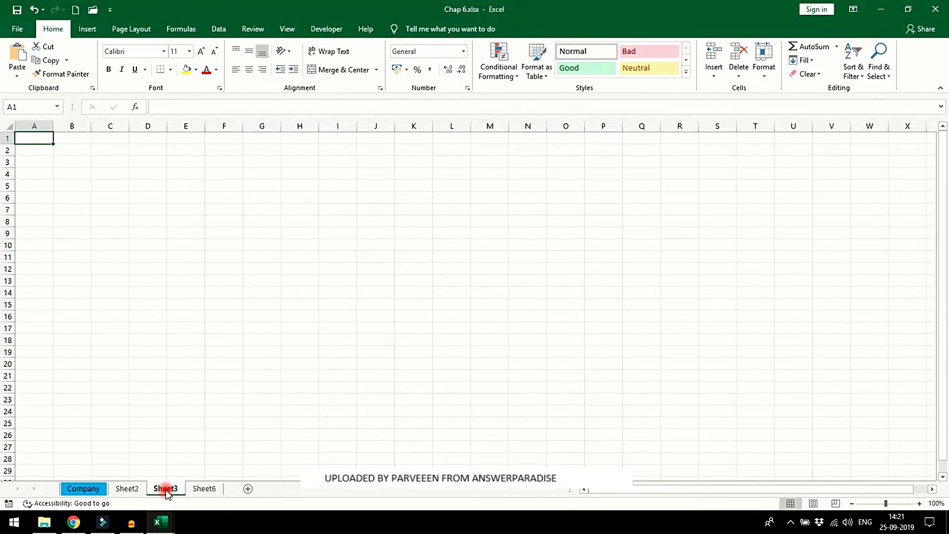
click(127, 489)
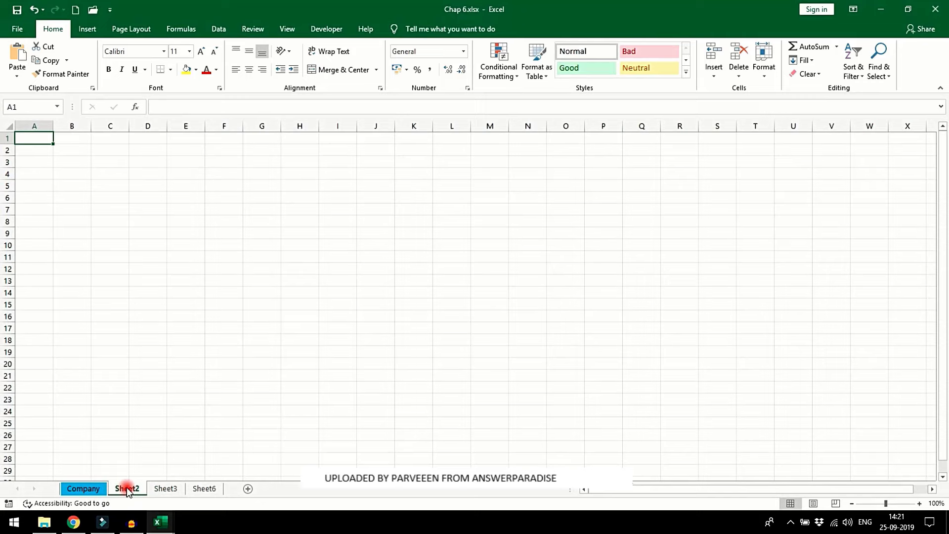
click(84, 488)
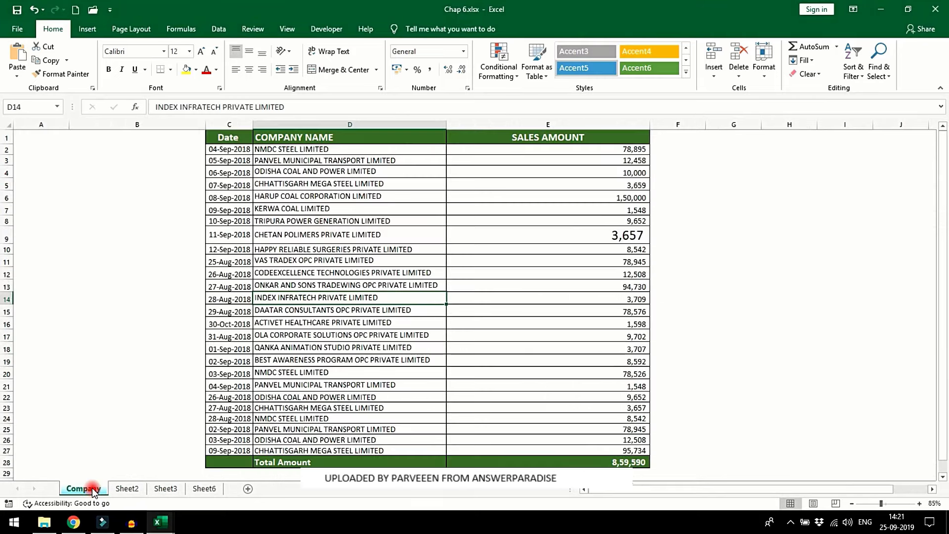
click(763, 71)
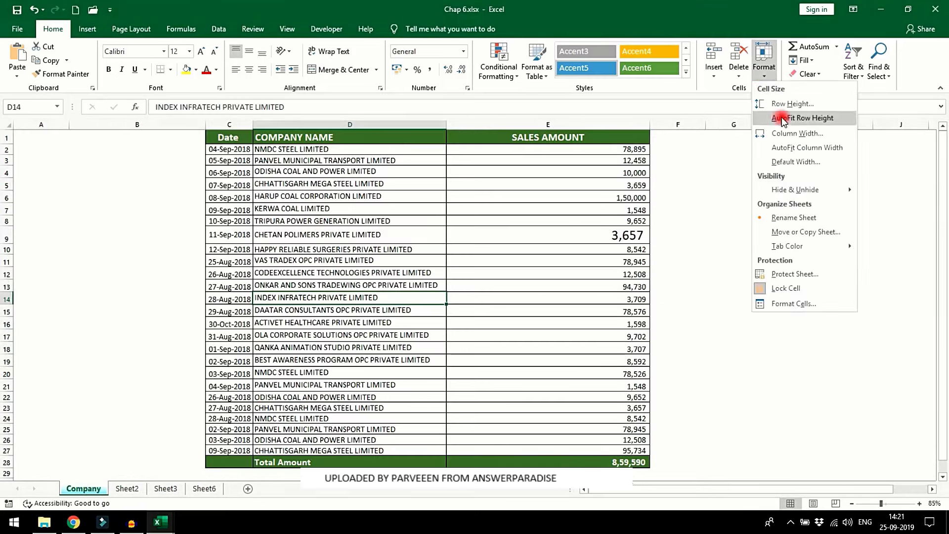
mouse_move(788, 245)
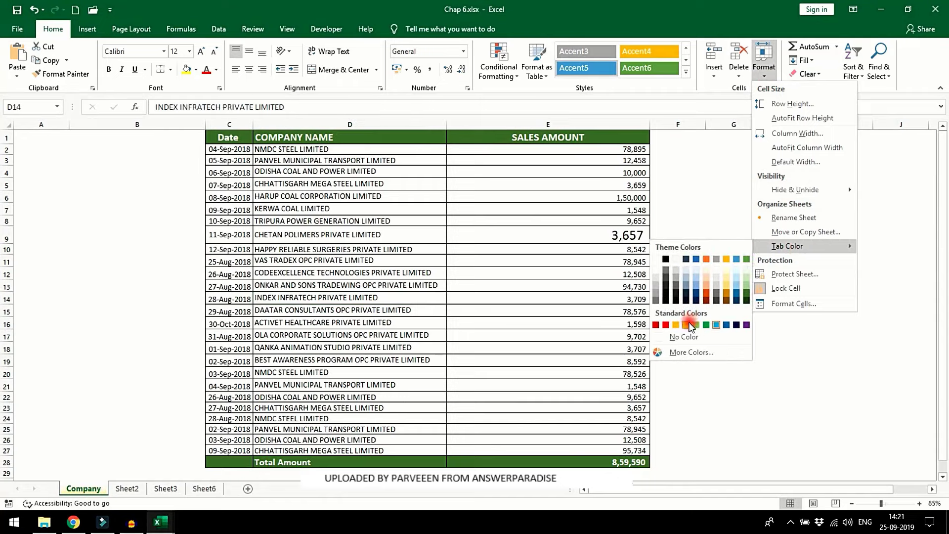
click(688, 323)
Step: Colour the Sheet2 tab orange, then return to the Company sheet
click(121, 488)
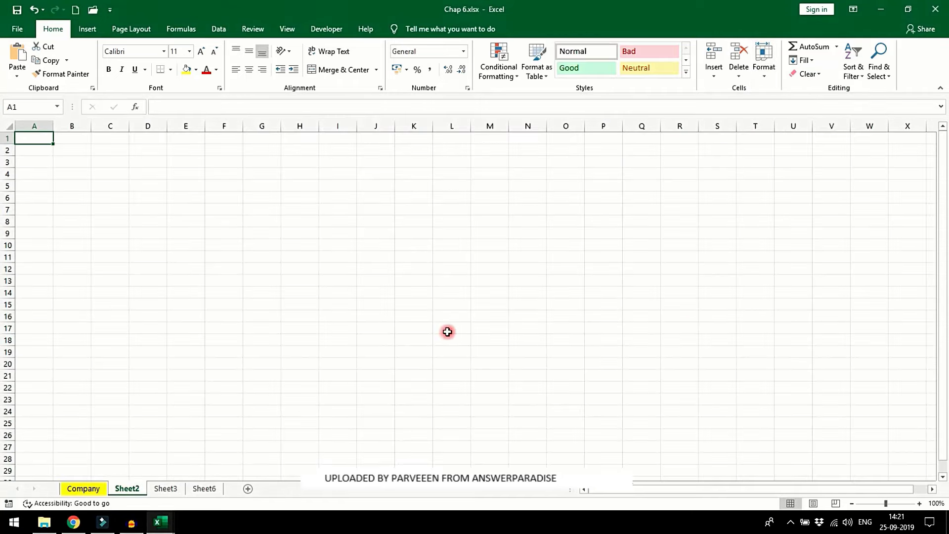
click(764, 73)
mouse_move(787, 245)
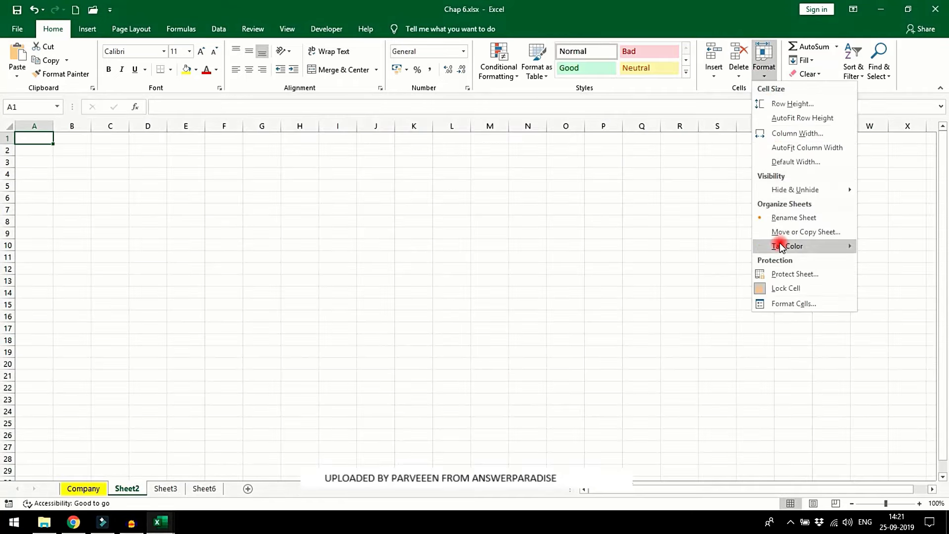
click(685, 325)
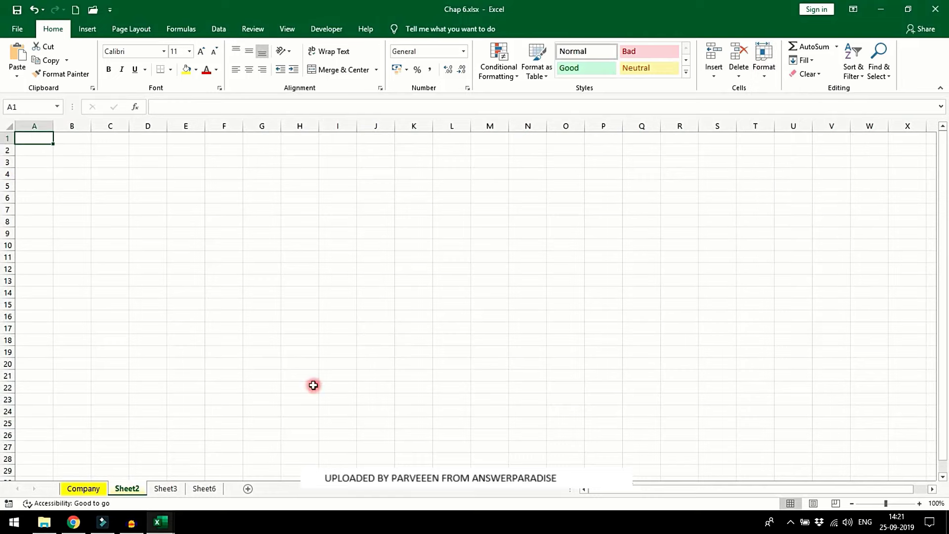
click(102, 490)
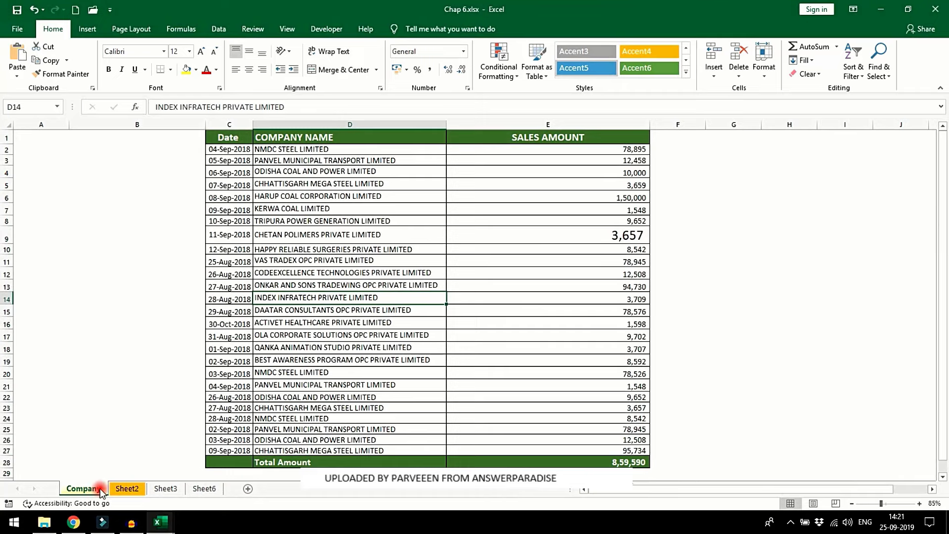
click(126, 489)
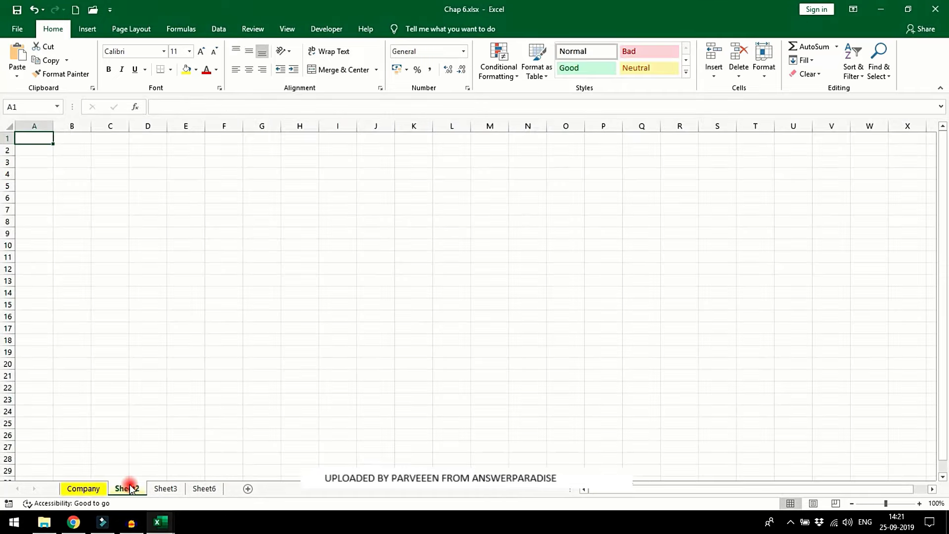
key(ctrl+Page_Up)
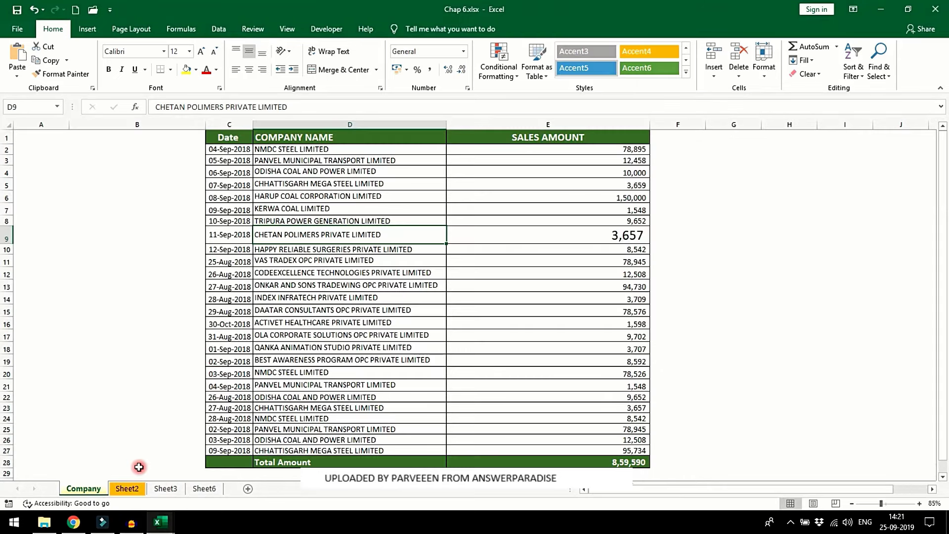
Step: Protect the Company sheet through Format > Protect Sheet, entering and confirming a password
click(765, 74)
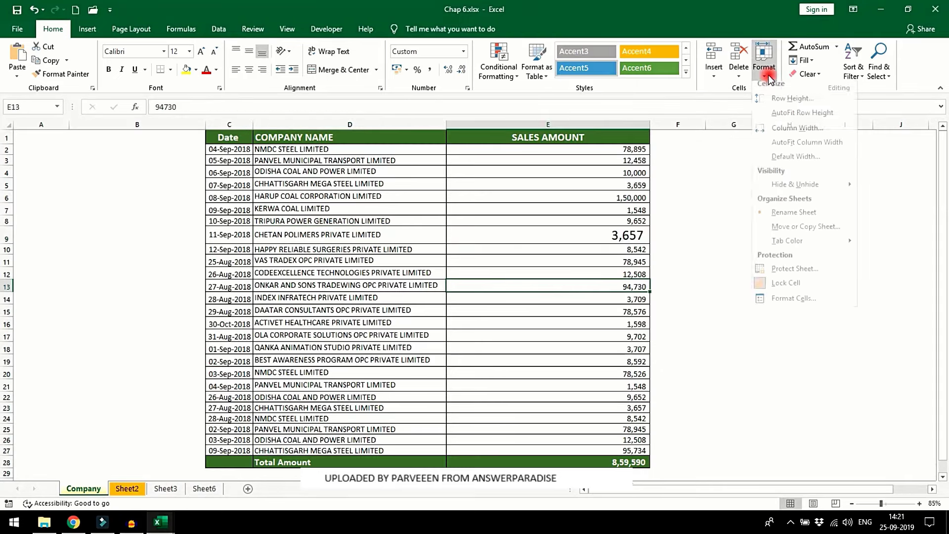
click(515, 223)
click(765, 73)
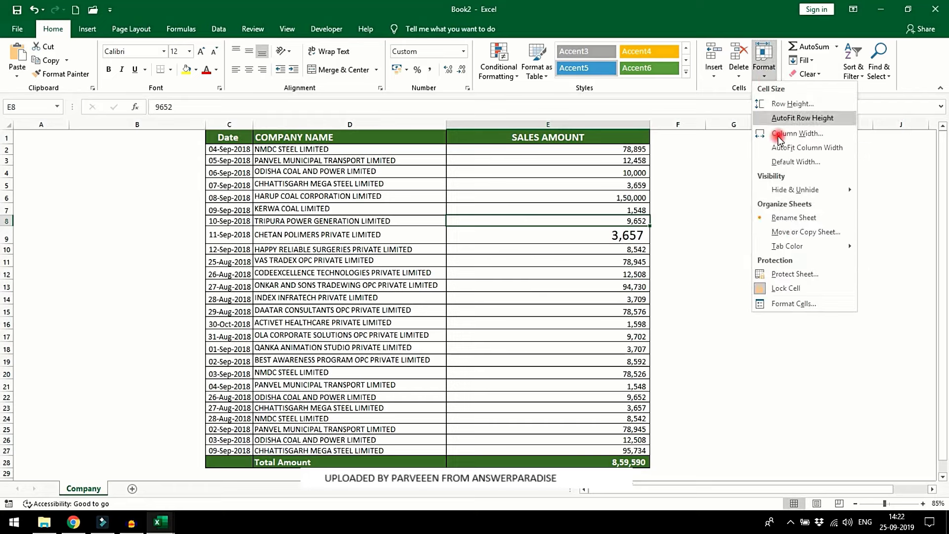
click(823, 272)
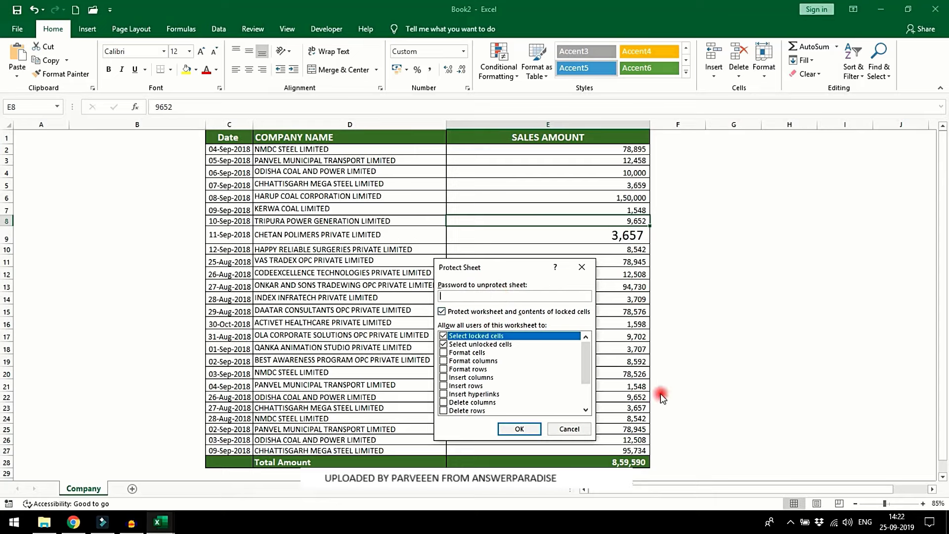
key(Return)
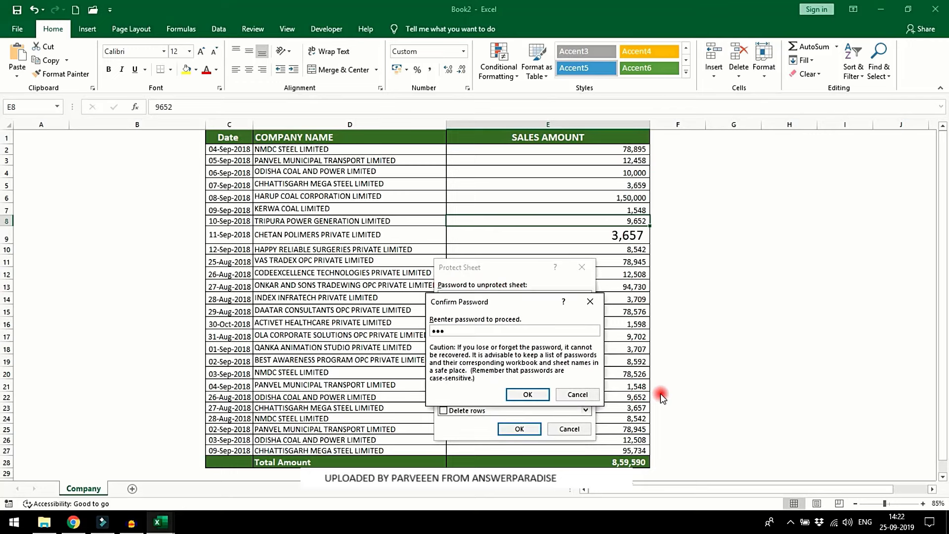
key(Return)
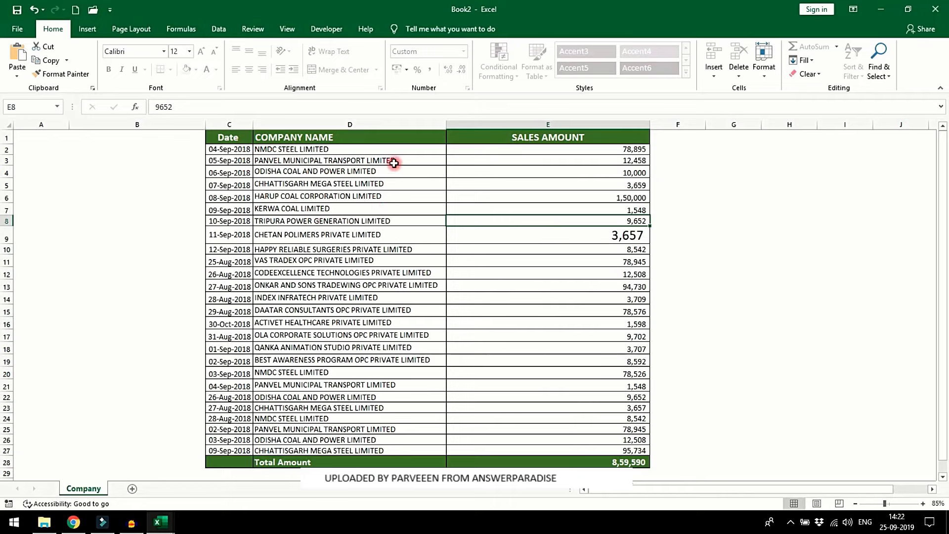
Step: Use Save As to store the workbook on the Desktop as Password.xlsx
click(31, 30)
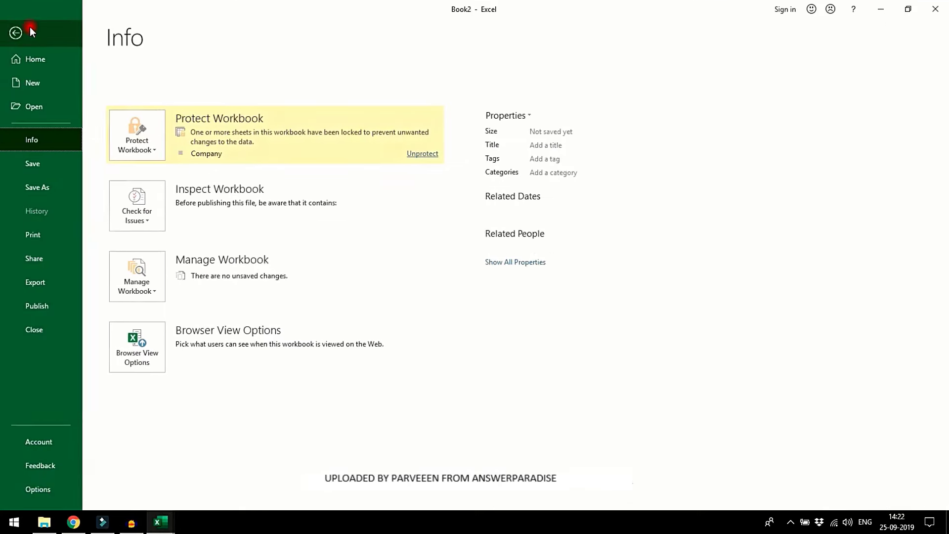
click(32, 164)
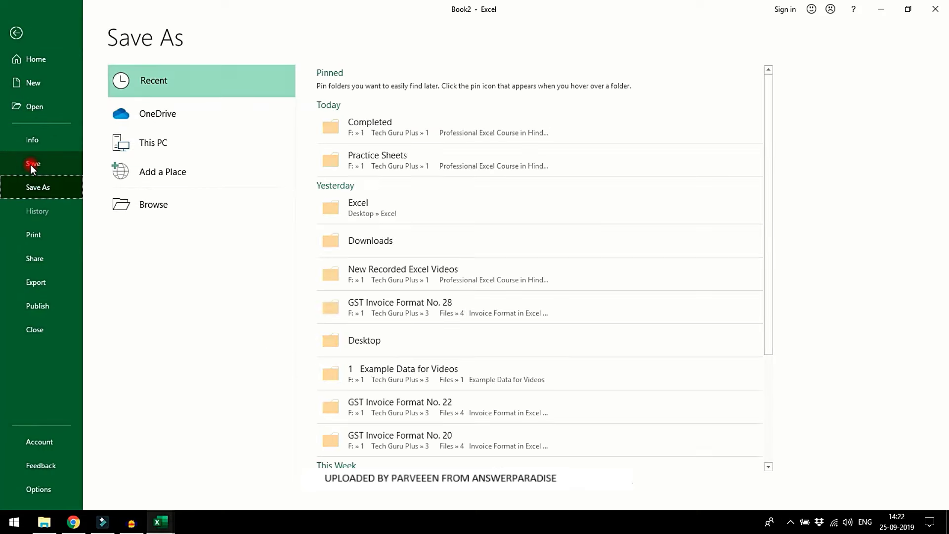
click(173, 202)
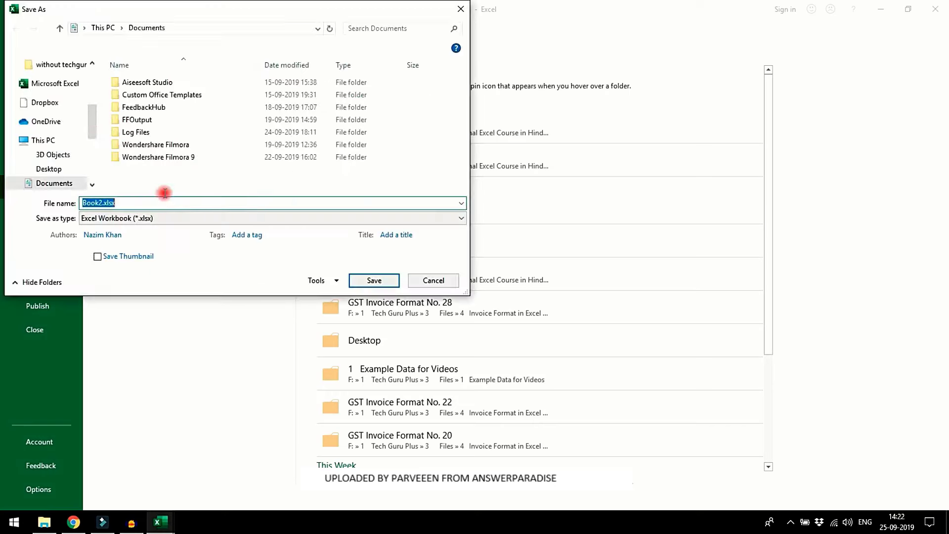
drag(90, 119, 101, 84)
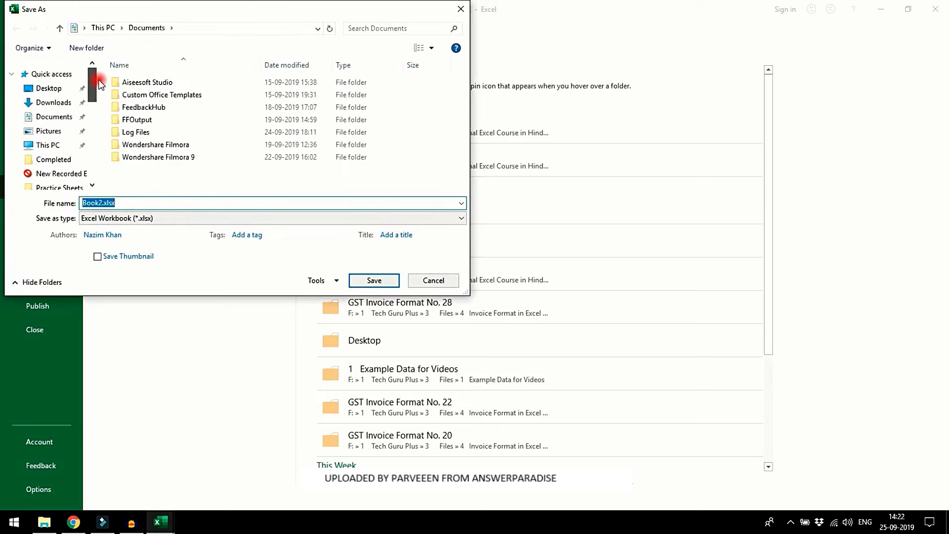
click(53, 89)
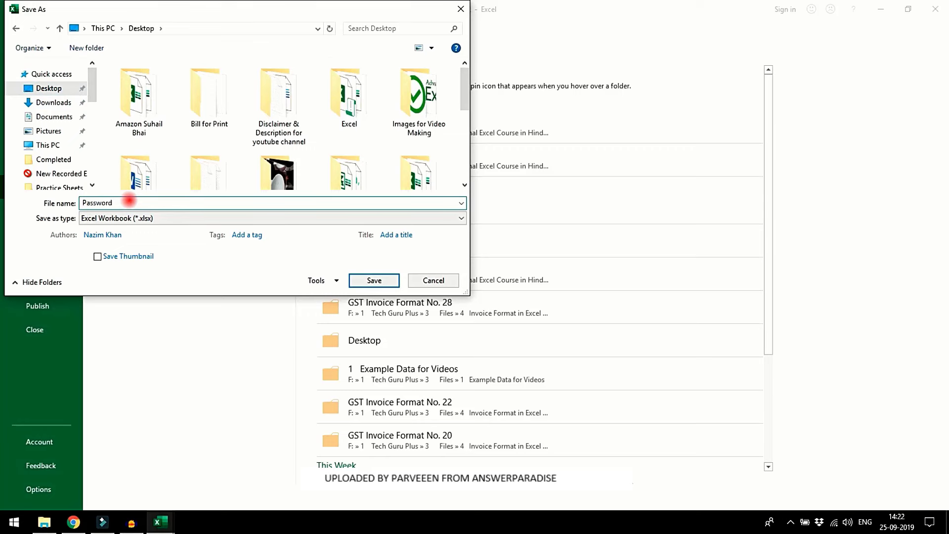
click(374, 281)
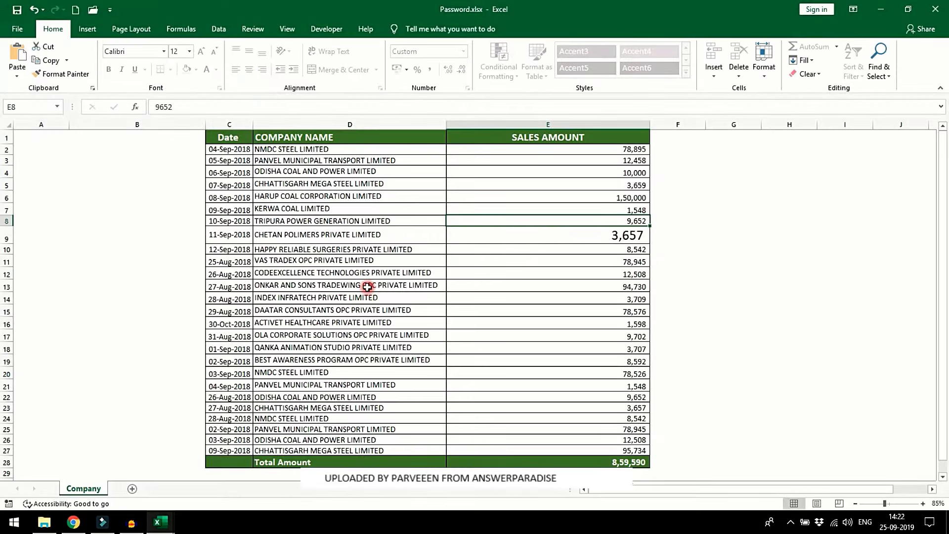
Step: Close Excel and reopen Password.xlsx from its desktop icon
click(942, 9)
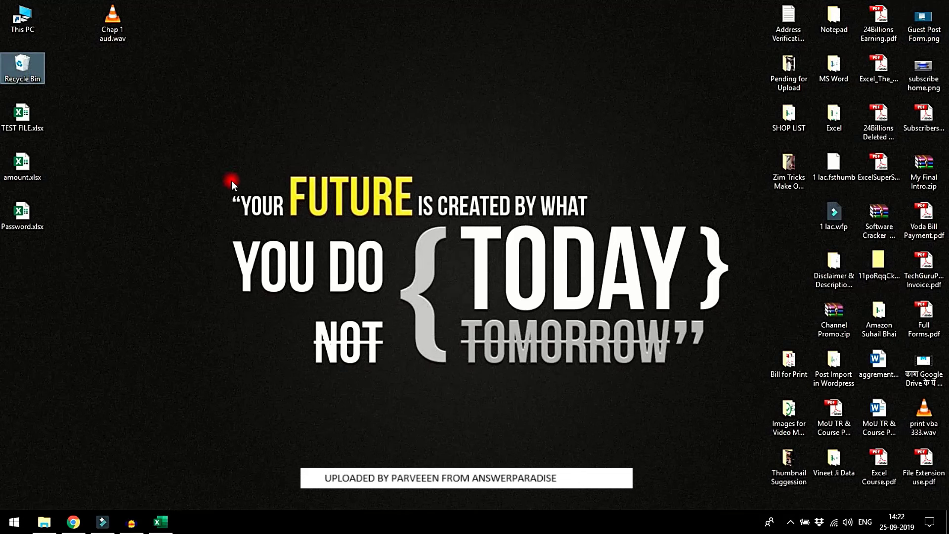
drag(34, 227, 74, 286)
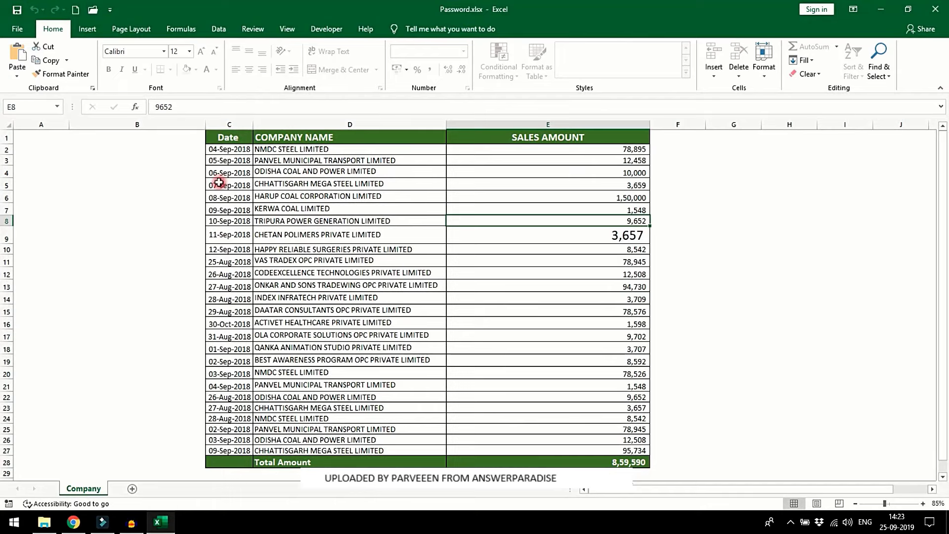
click(544, 336)
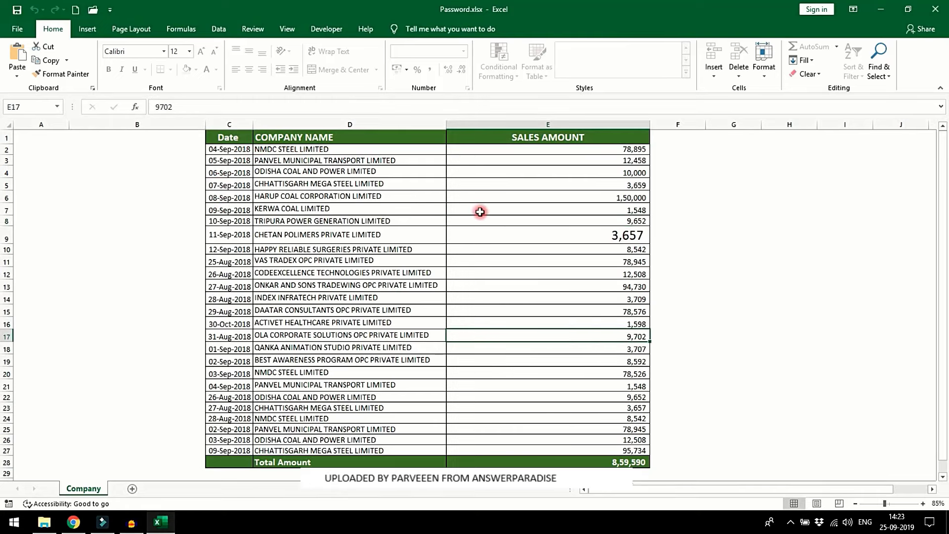
click(574, 139)
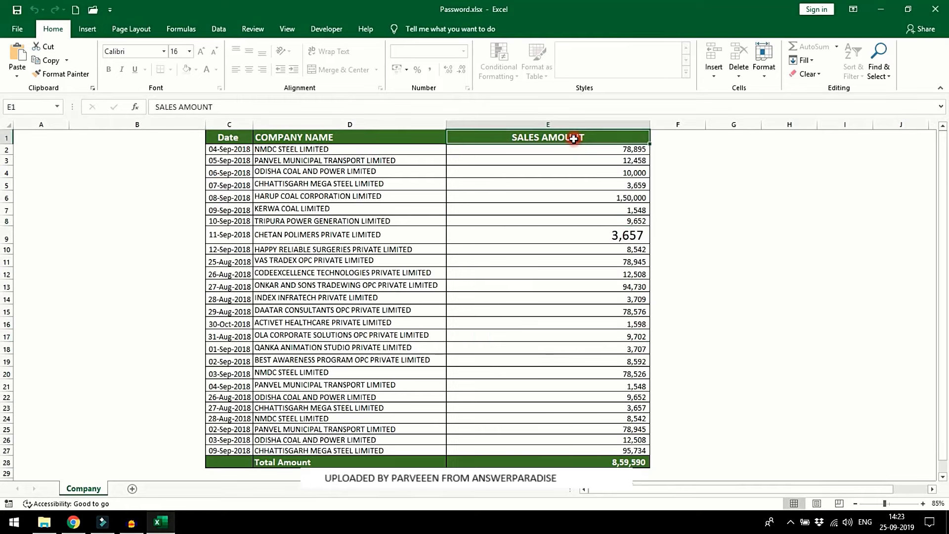
double_click(574, 140)
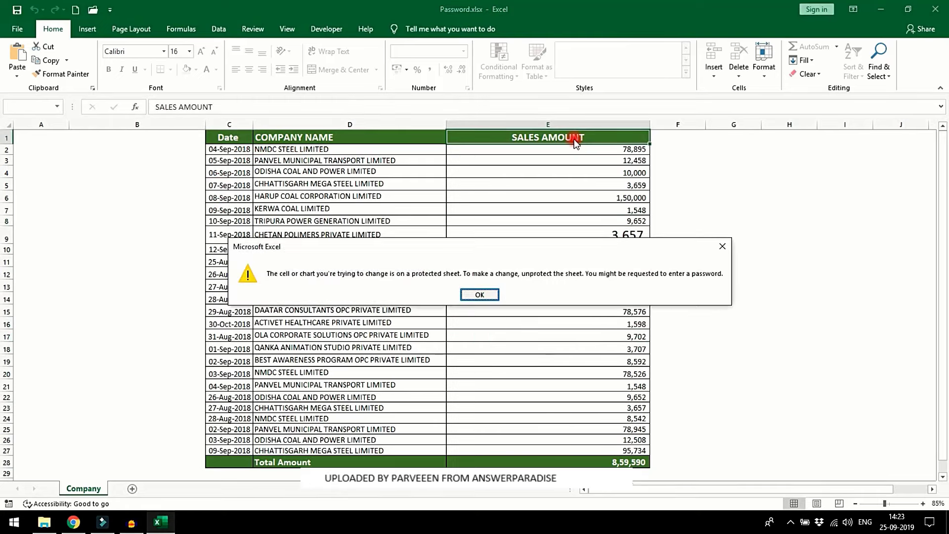
click(469, 295)
drag(321, 210, 318, 271)
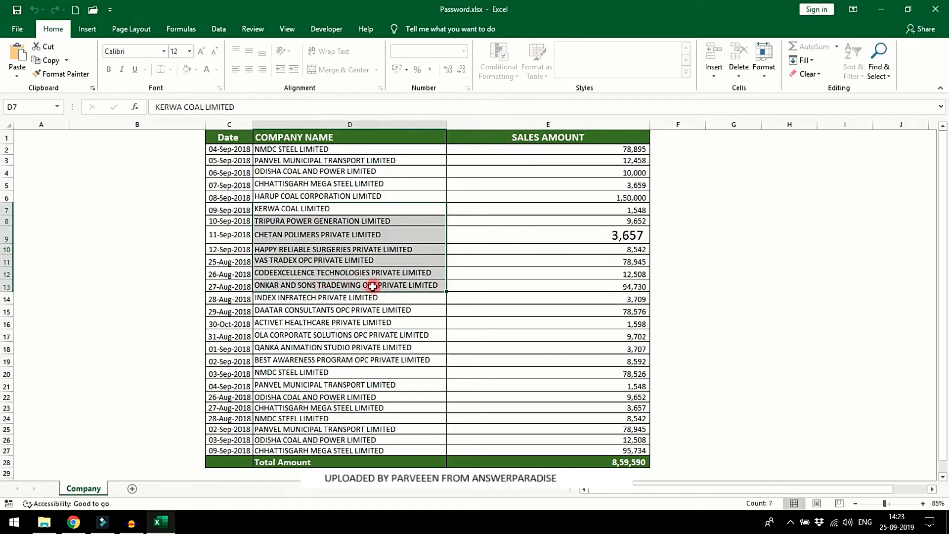
click(376, 261)
double_click(456, 250)
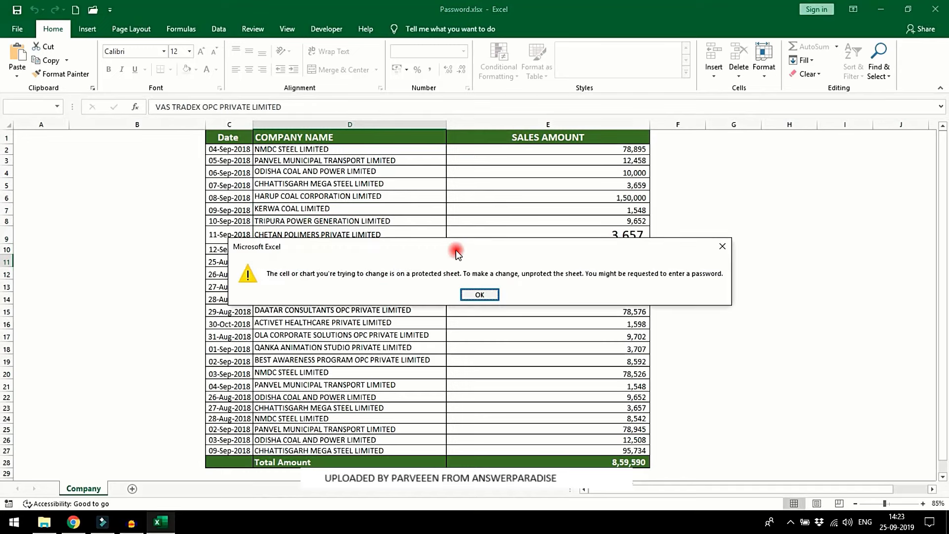
click(479, 295)
right_click(543, 237)
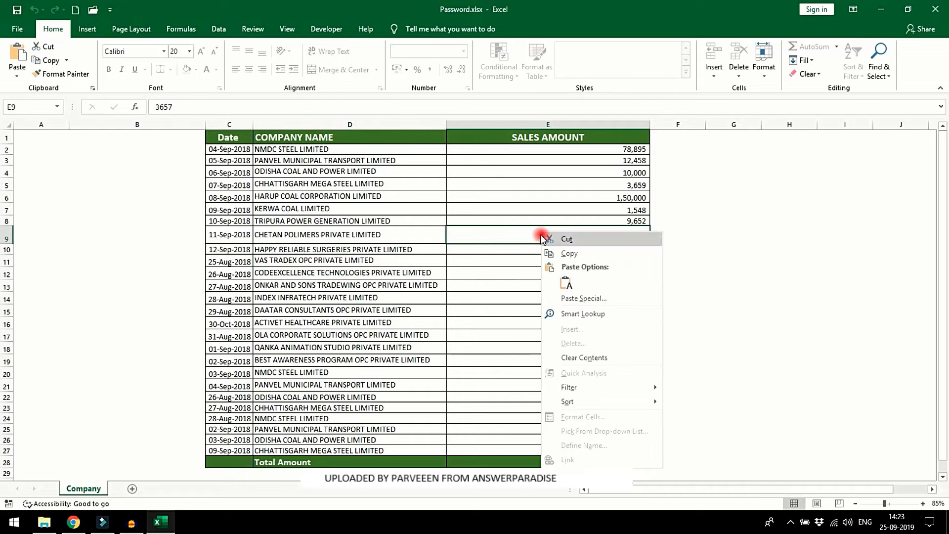
click(576, 357)
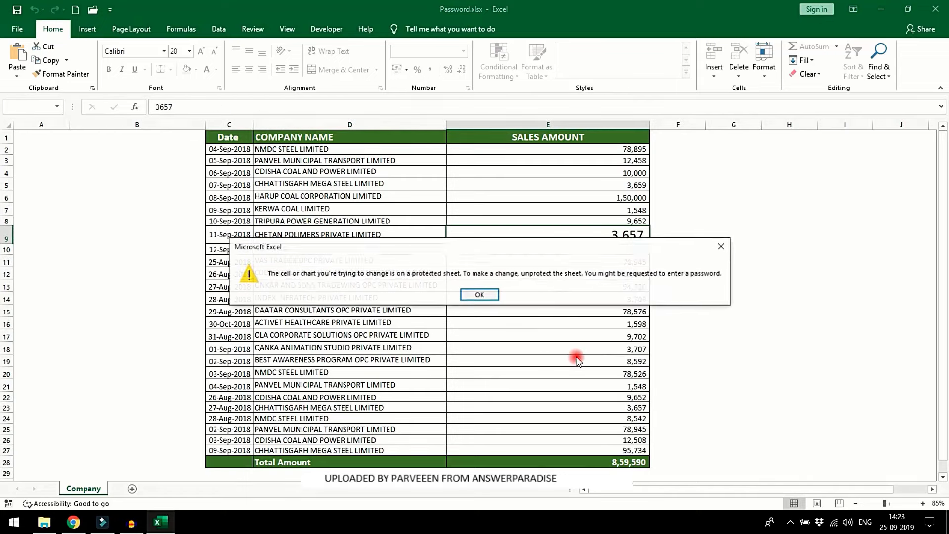
click(482, 296)
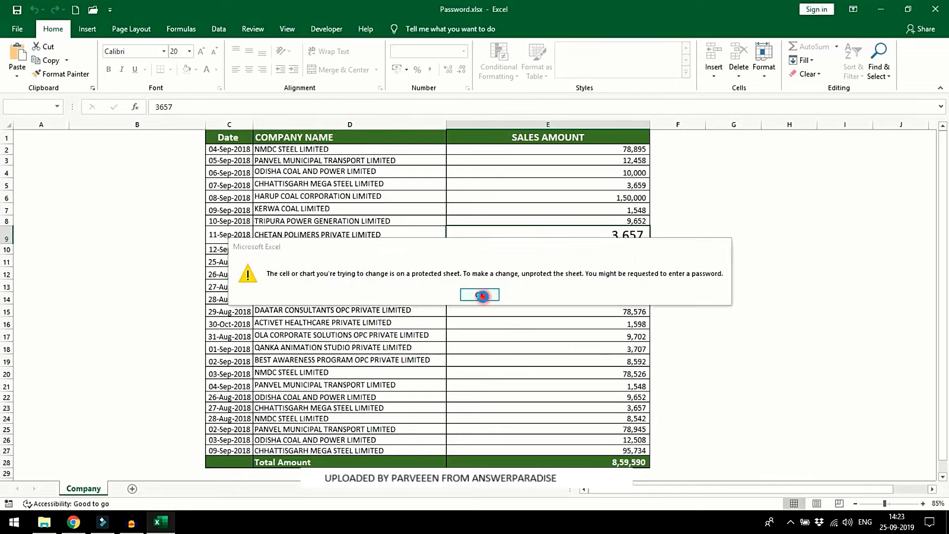
click(550, 282)
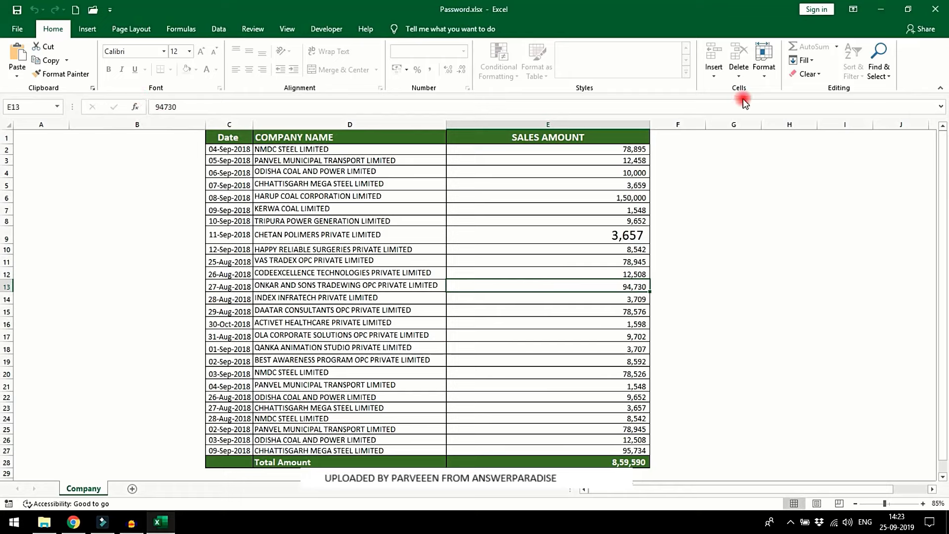
click(756, 80)
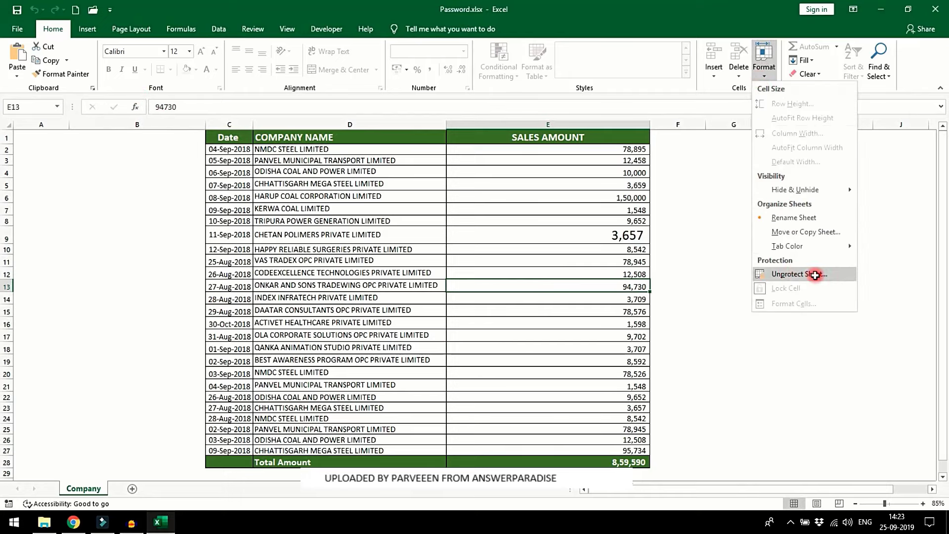
Step: Unprotect the Company sheet with its password and change E4 from 10,000 to 5000
click(814, 275)
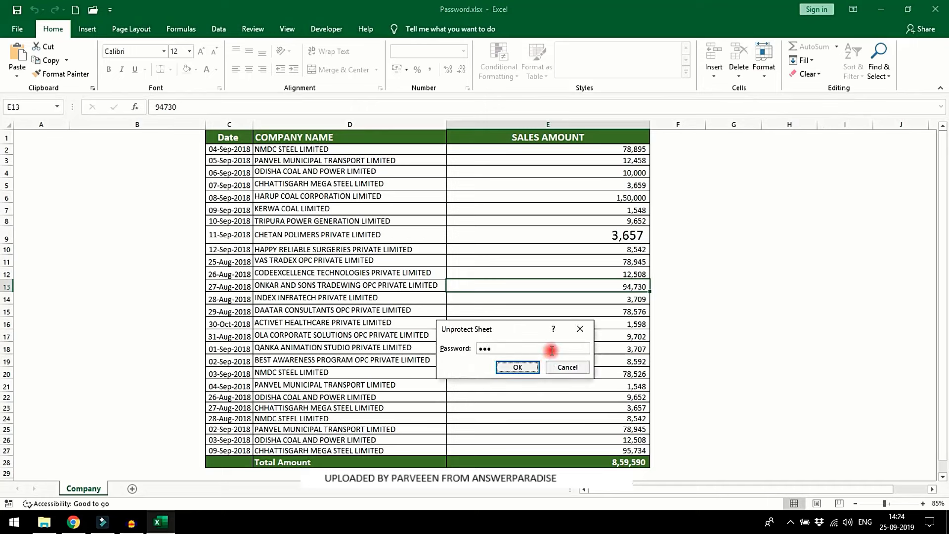
key(Return)
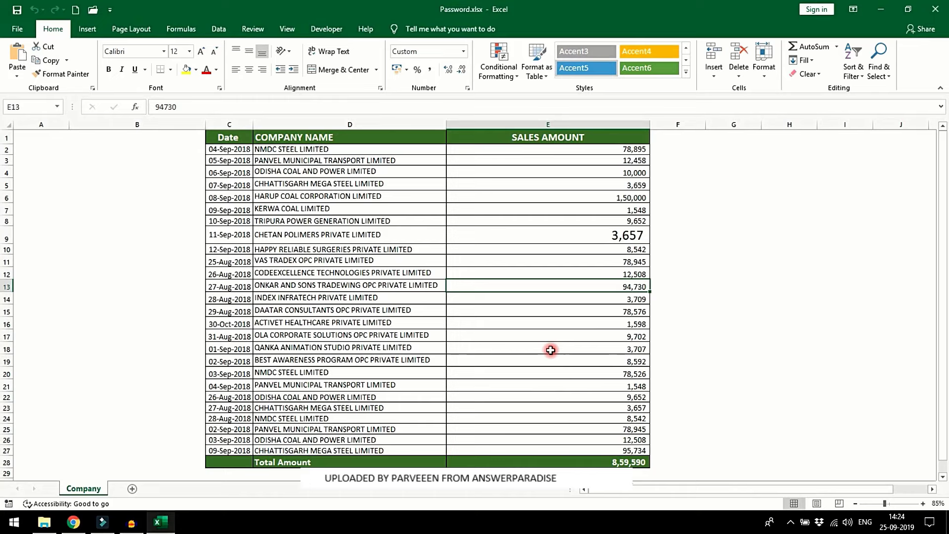
click(589, 188)
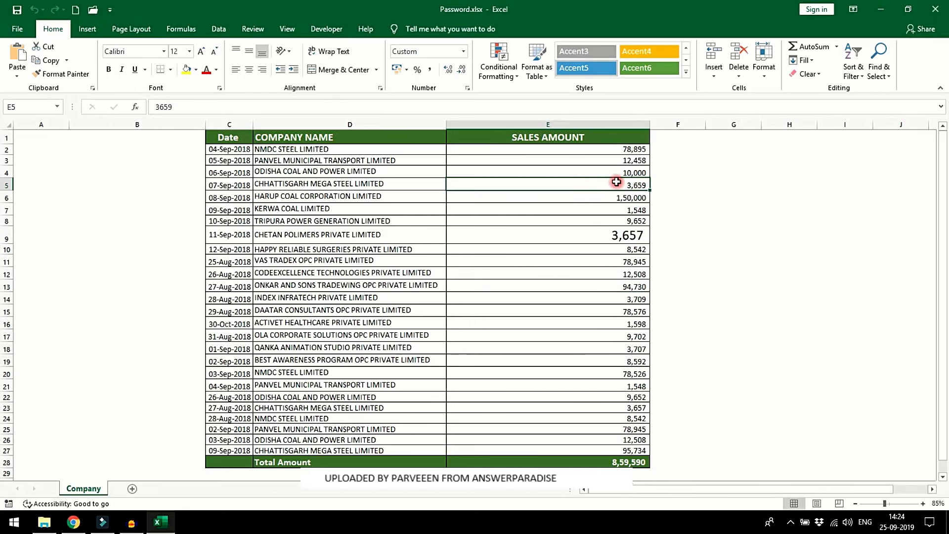
drag(616, 173, 616, 160)
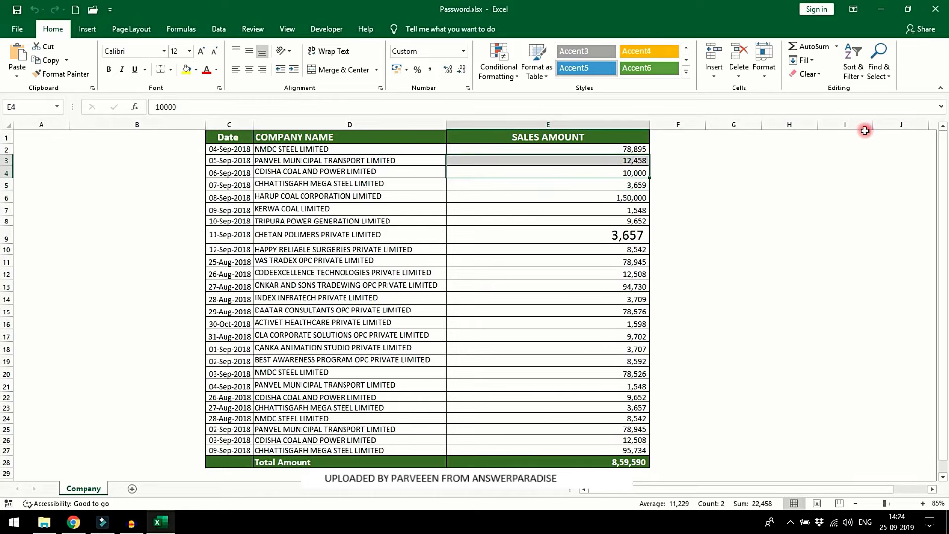
click(614, 171)
text(5000)
key(Return)
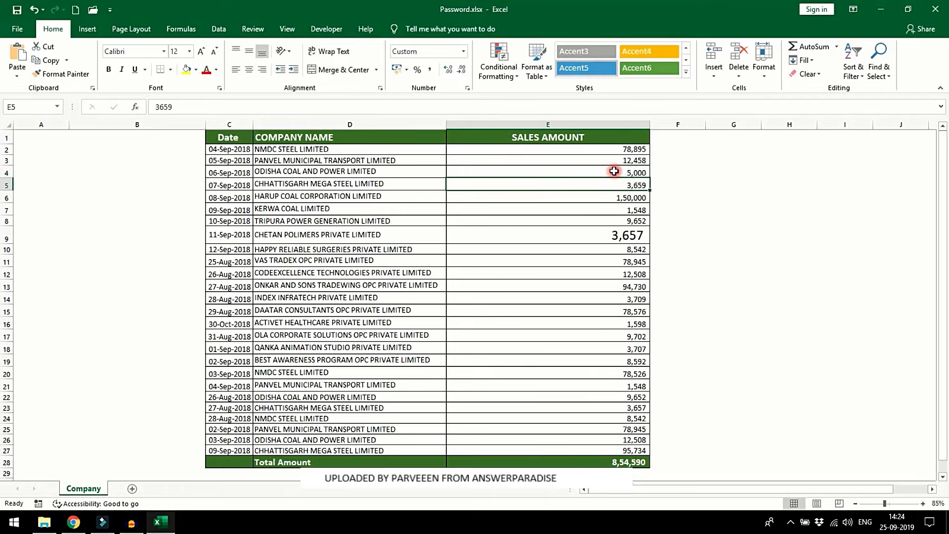
click(612, 240)
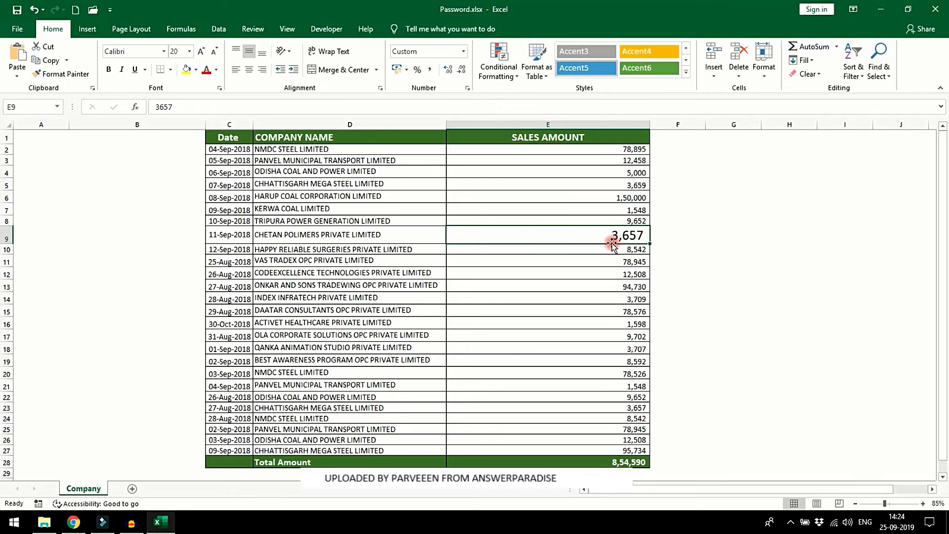
click(613, 274)
Step: Toggle the Lock Cell setting for cell E8
ctrl+click(613, 221)
click(764, 64)
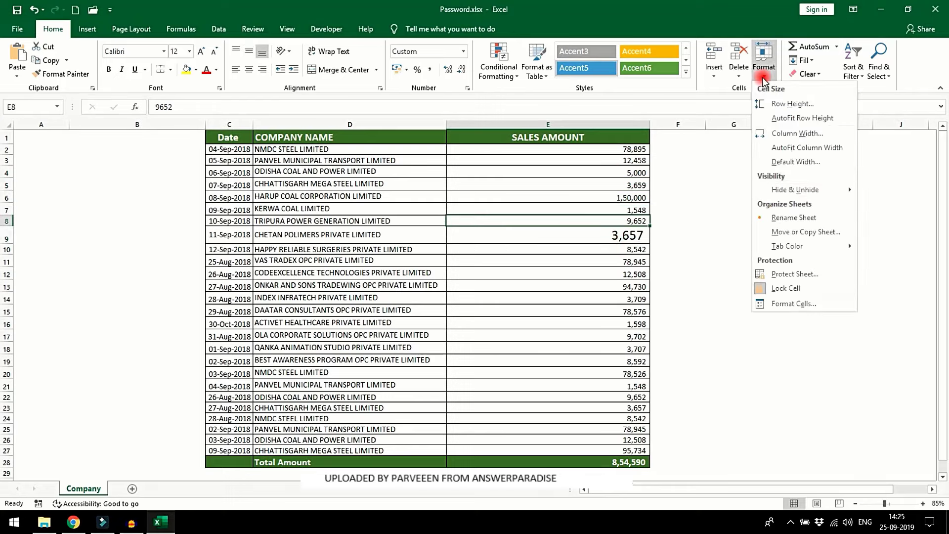
click(786, 288)
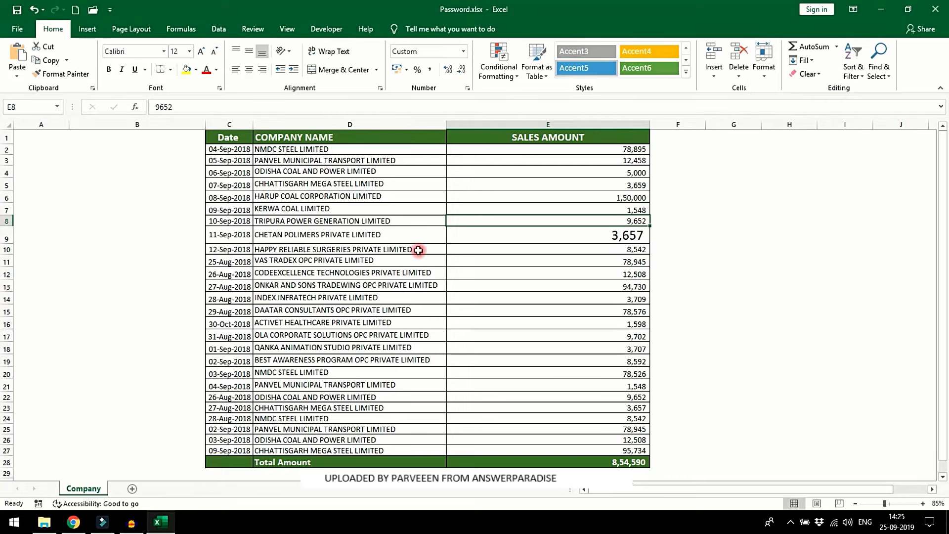
click(355, 213)
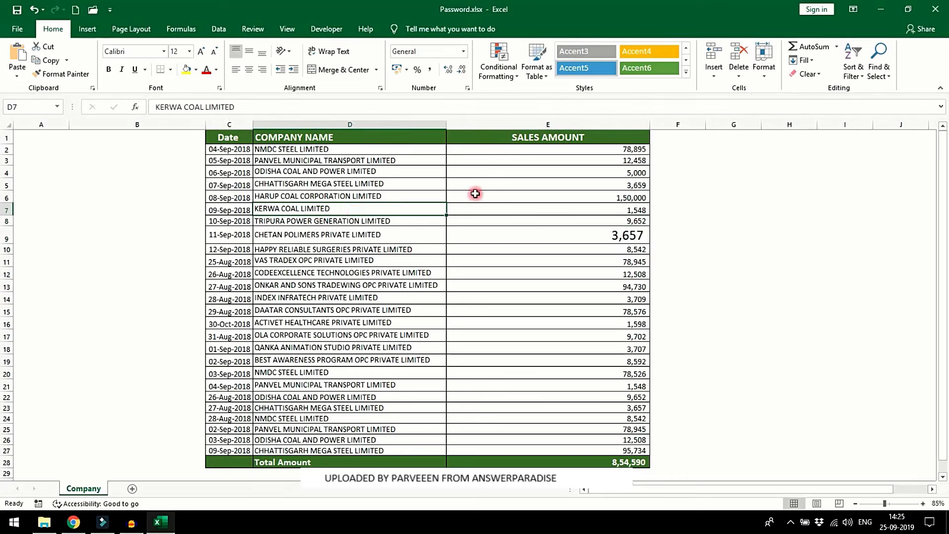
Step: Select the Sales Amount cells from E2 down and delete all the amounts
drag(512, 148, 532, 435)
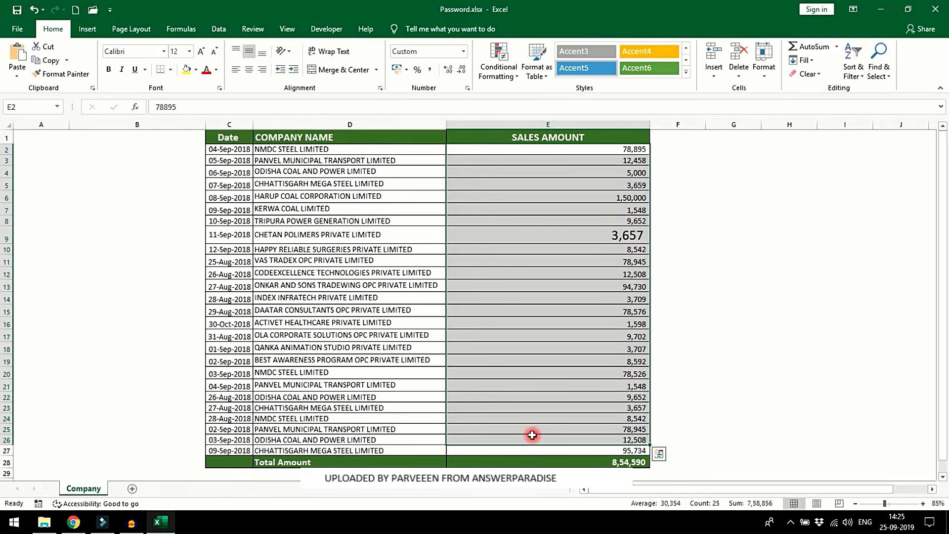
click(524, 361)
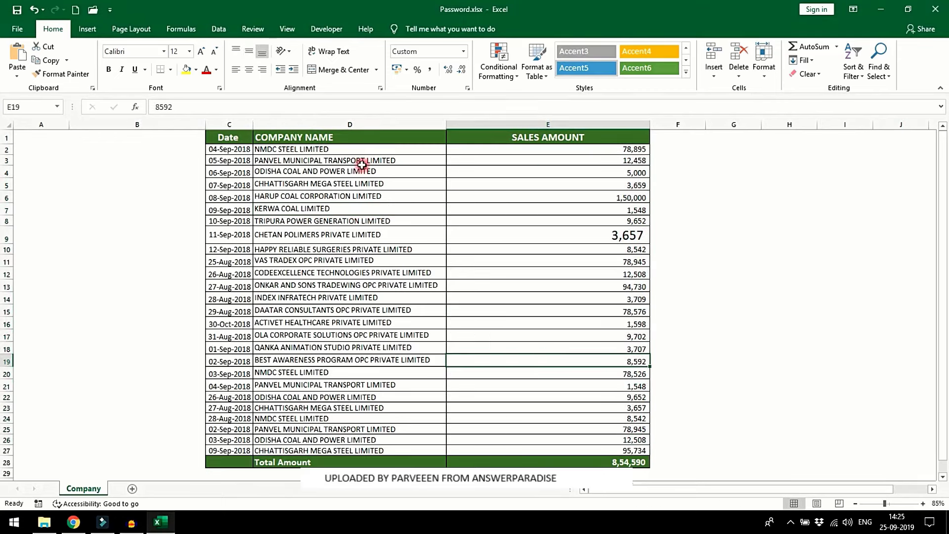
drag(233, 139, 525, 459)
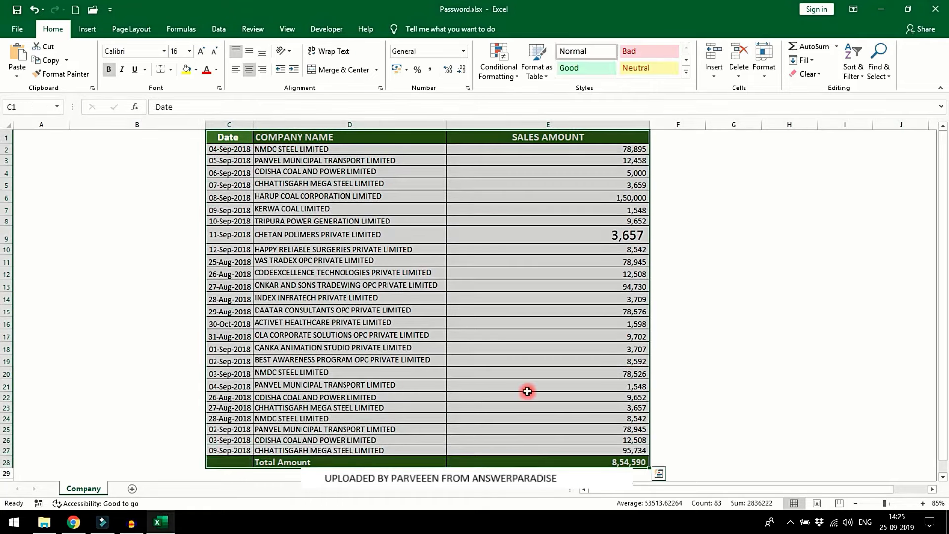
click(496, 178)
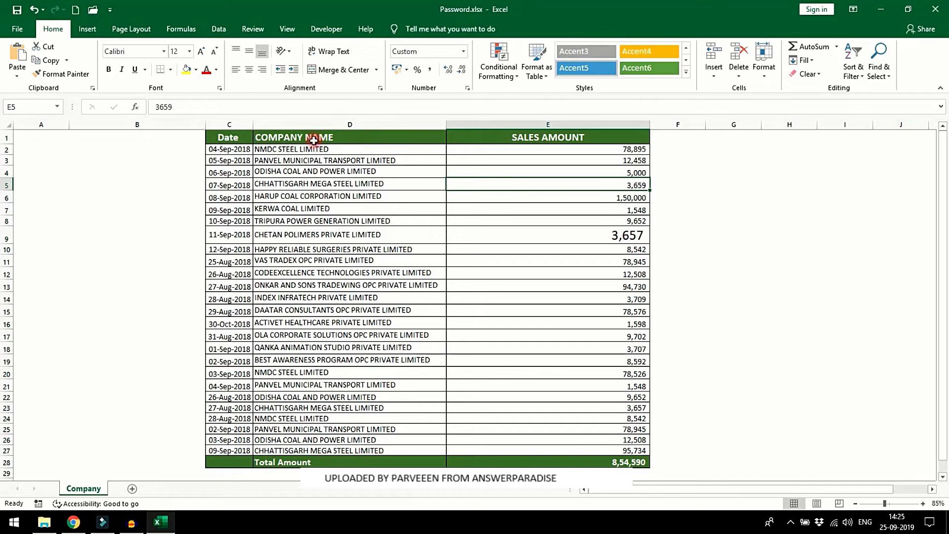
mouse_move(242, 140)
mouse_down()
mouse_move(306, 146)
mouse_move(301, 459)
mouse_up()
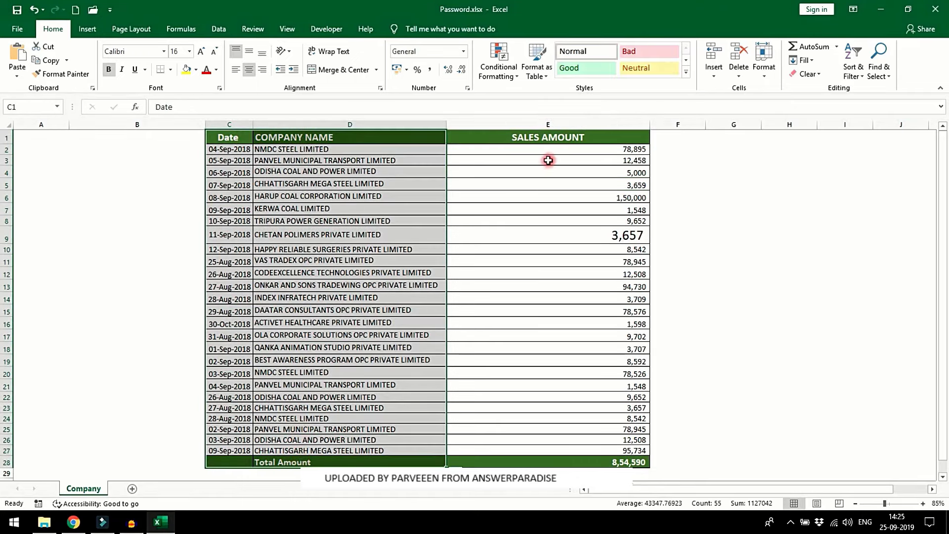
mouse_move(552, 151)
mouse_down()
mouse_move(549, 430)
mouse_move(559, 459)
mouse_up()
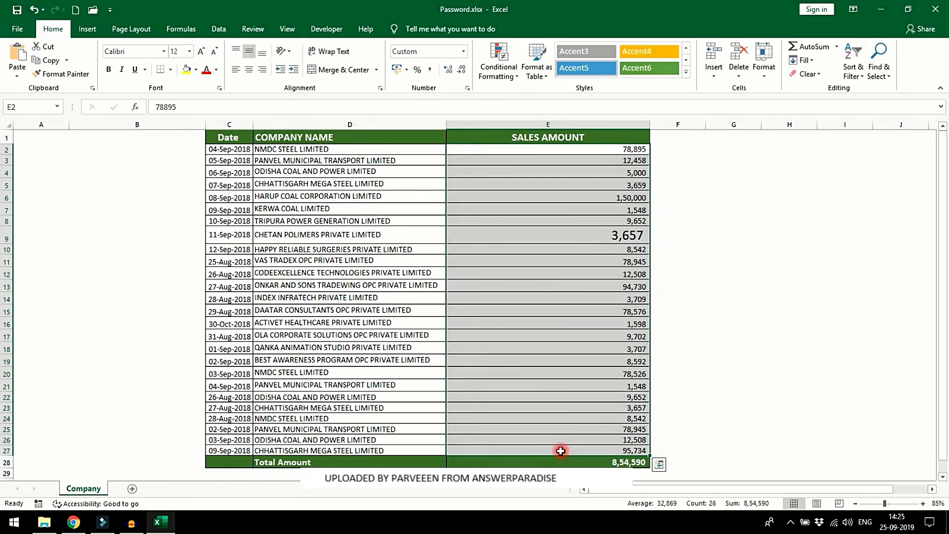
key(Delete)
Step: Select the Date and Company Name columns, C1:D28
drag(625, 363, 619, 321)
click(618, 320)
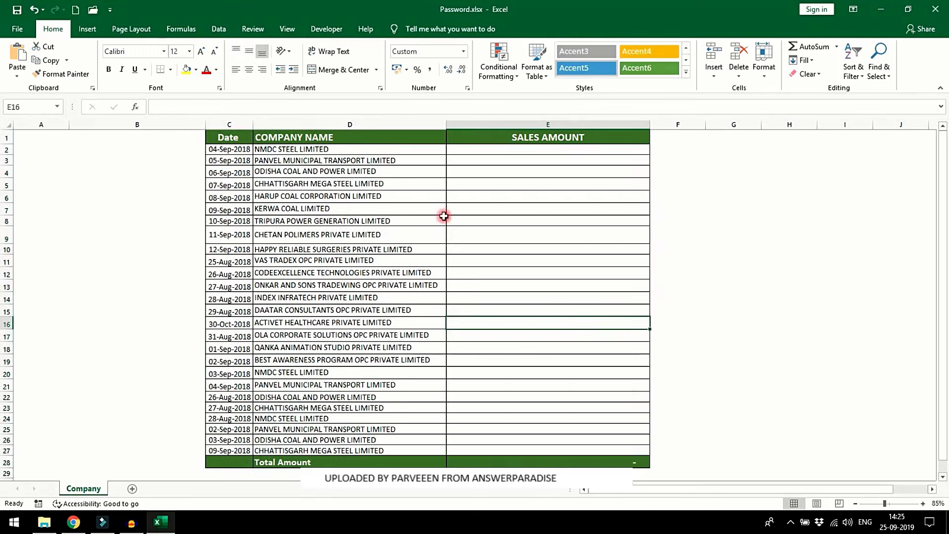
click(256, 171)
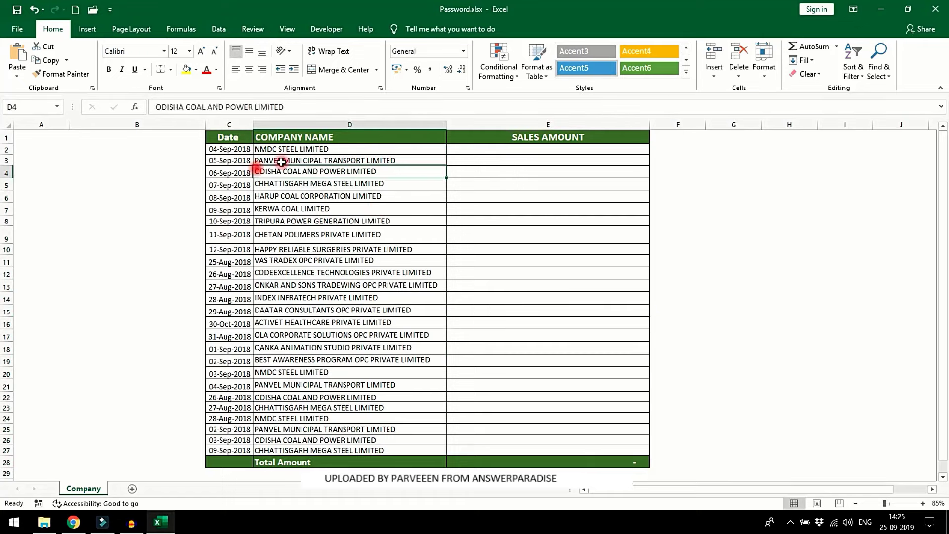
drag(306, 148, 319, 286)
drag(525, 148, 534, 291)
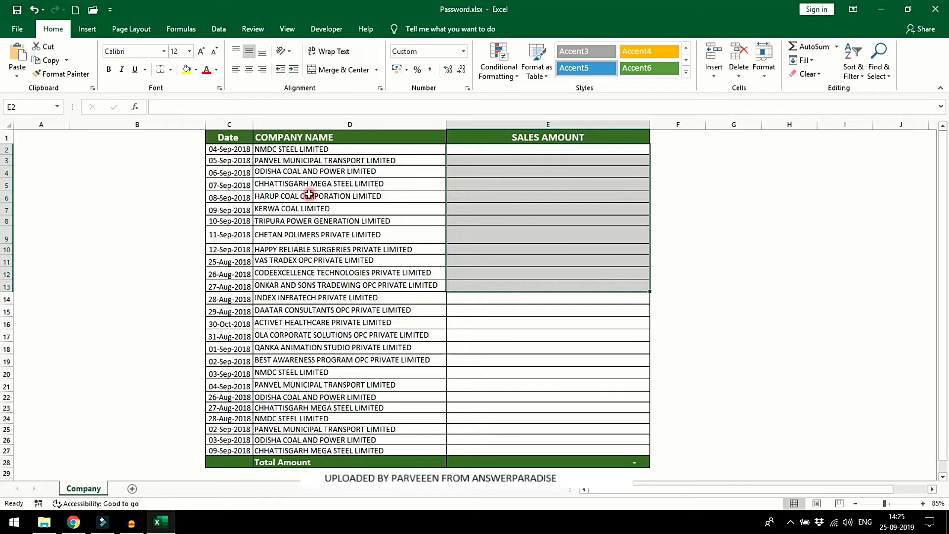
drag(341, 172, 281, 257)
click(277, 323)
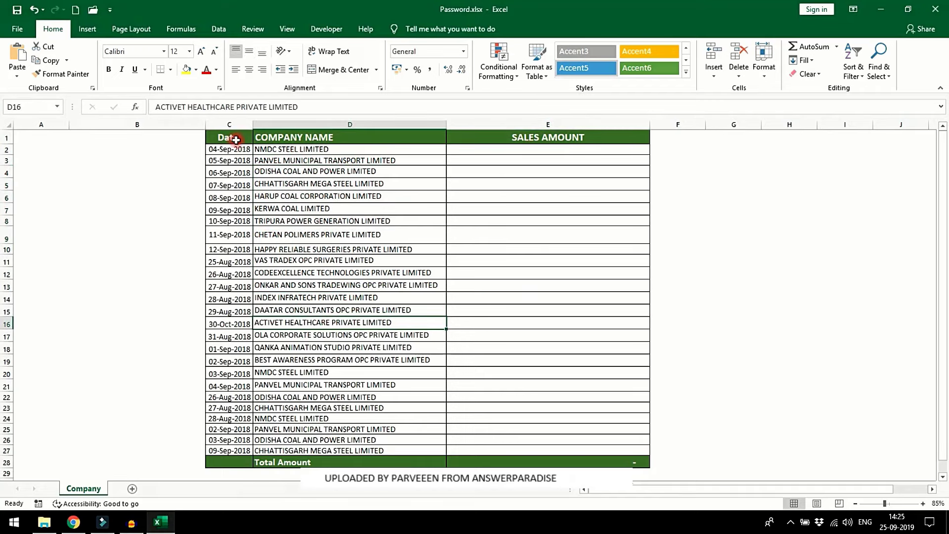
mouse_move(236, 140)
mouse_down()
mouse_move(243, 135)
mouse_move(310, 246)
mouse_move(306, 430)
mouse_move(326, 461)
mouse_up()
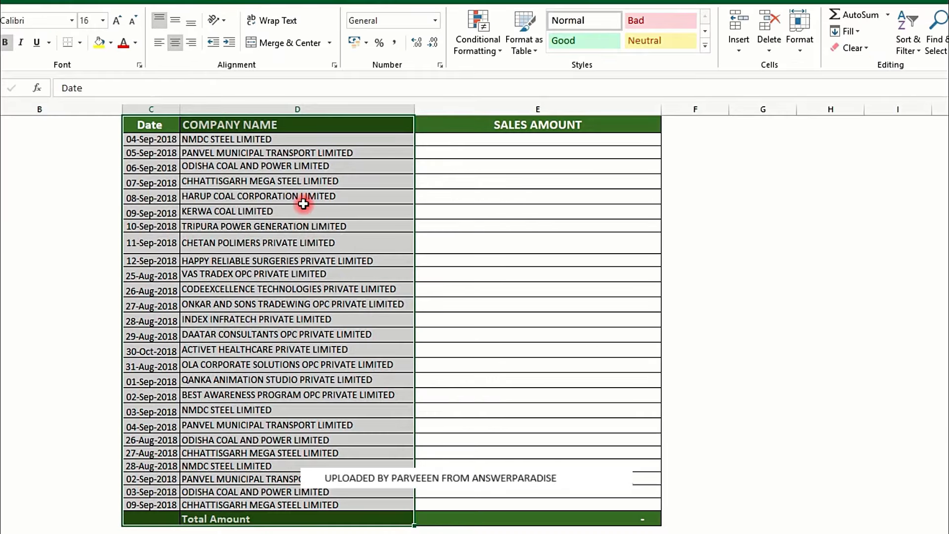
Step: Check the Protection settings of the date and company cells C1:D28, then cancel without changes
right_click(304, 203)
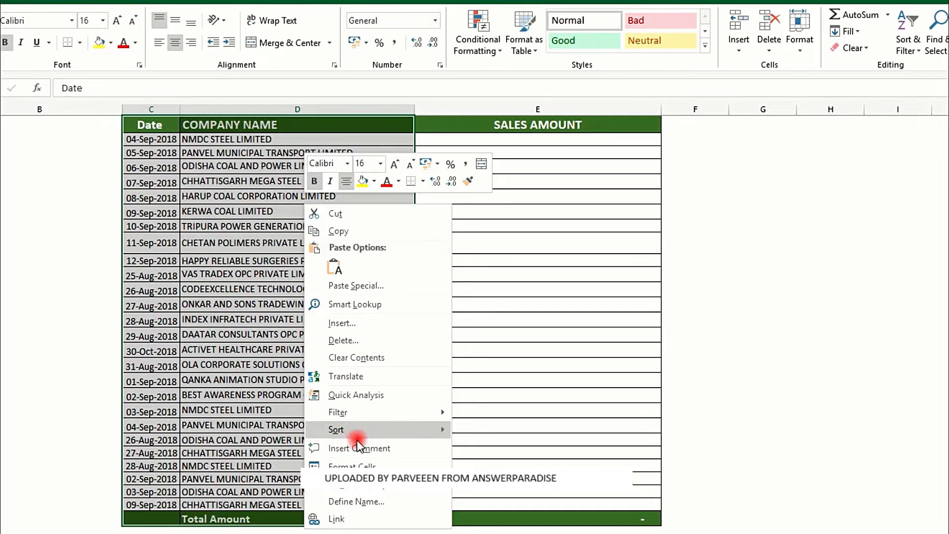
click(358, 465)
click(404, 259)
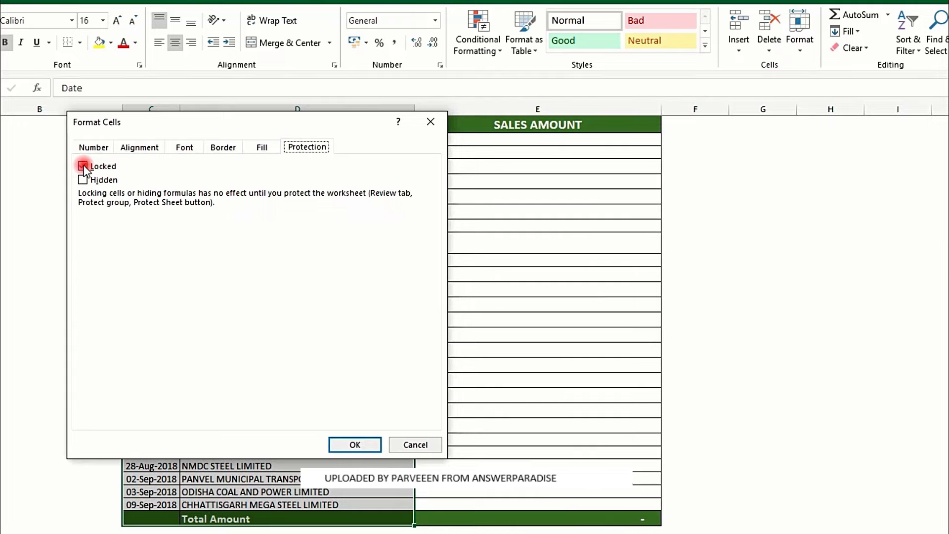
click(403, 445)
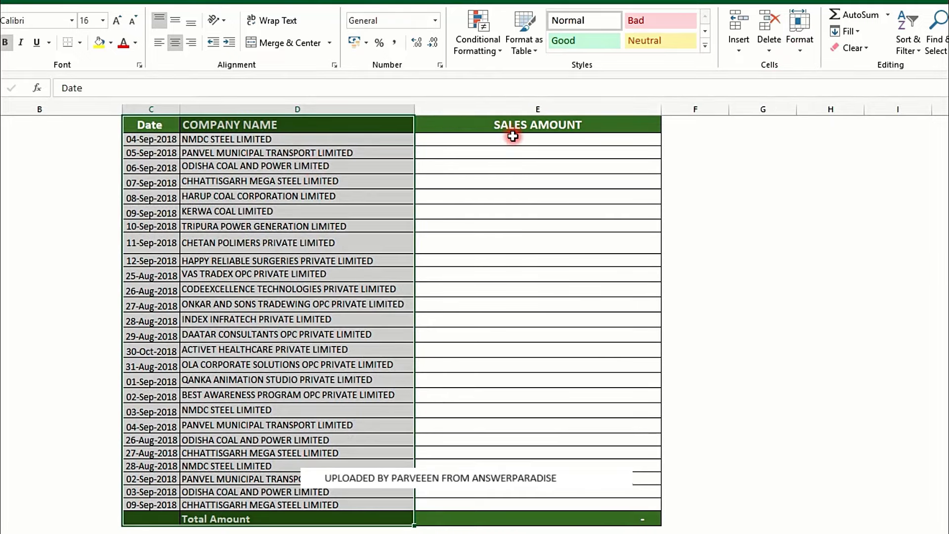
Step: Unlock the Sales Amount cells E2:E28 by clearing Locked in Format Cells > Protection
drag(513, 136, 534, 503)
right_click(525, 363)
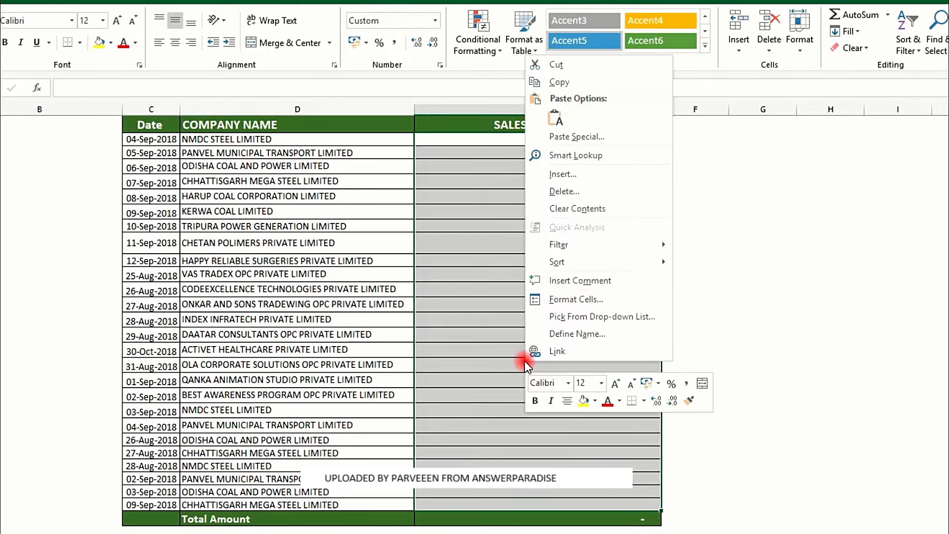
click(569, 299)
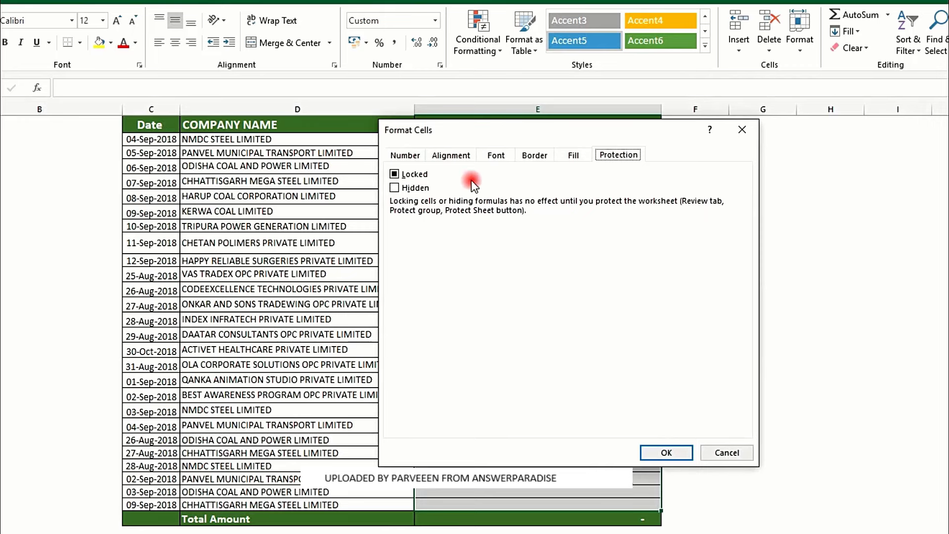
click(394, 174)
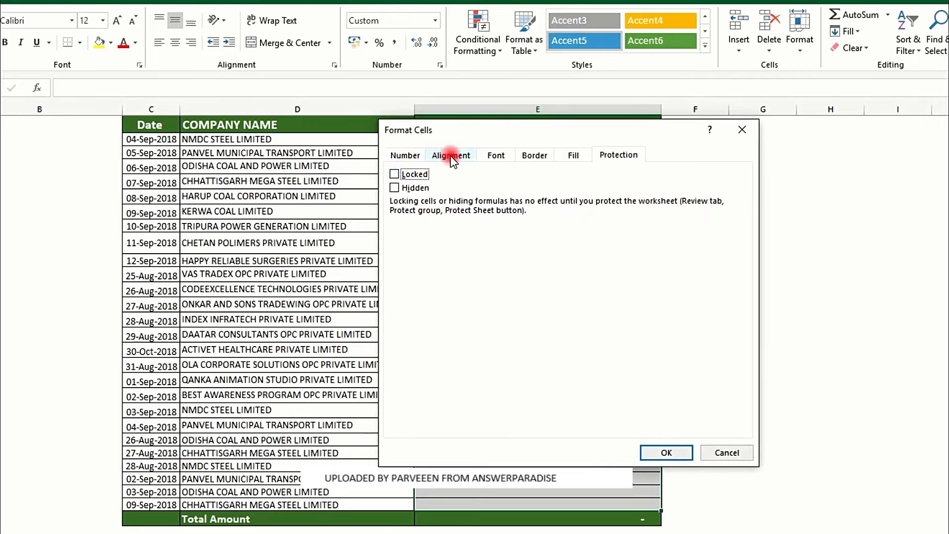
drag(493, 129, 503, 216)
drag(644, 225, 632, 156)
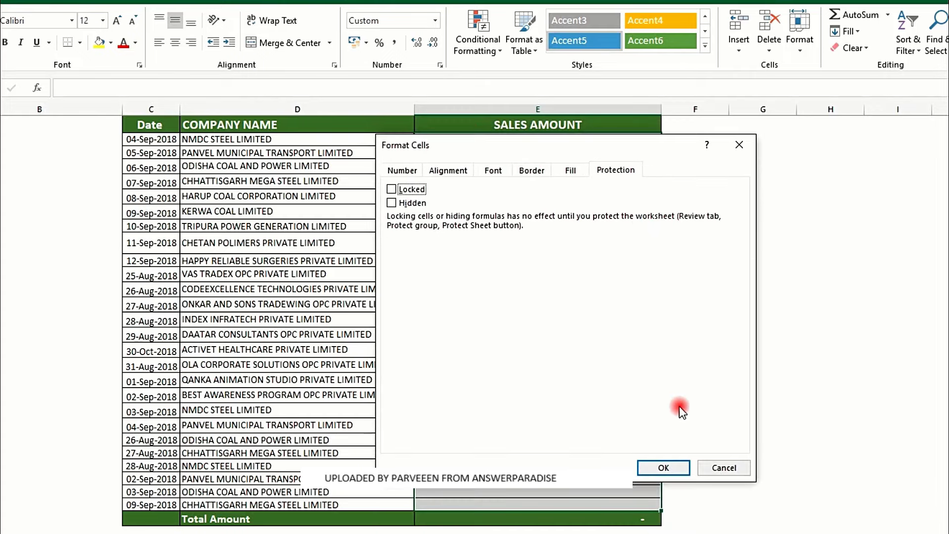
click(663, 466)
Step: Test-type 'pp' into a company name cell, cancel it with Esc, and reopen Home > Format
click(802, 55)
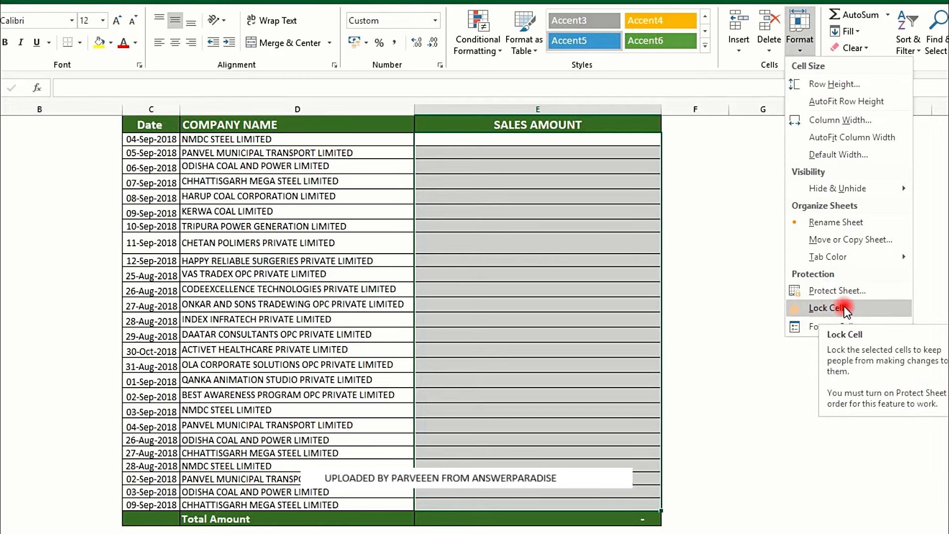
click(626, 303)
click(323, 206)
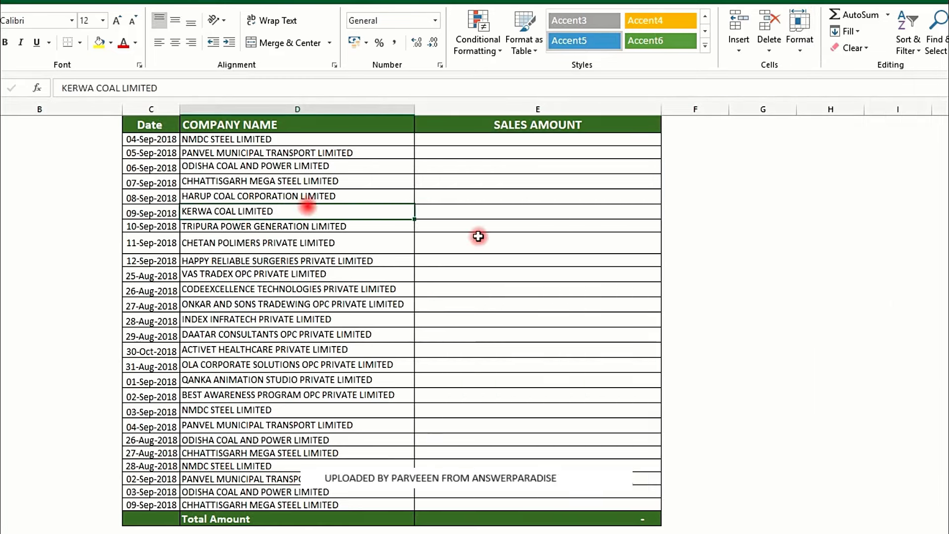
click(375, 197)
click(328, 172)
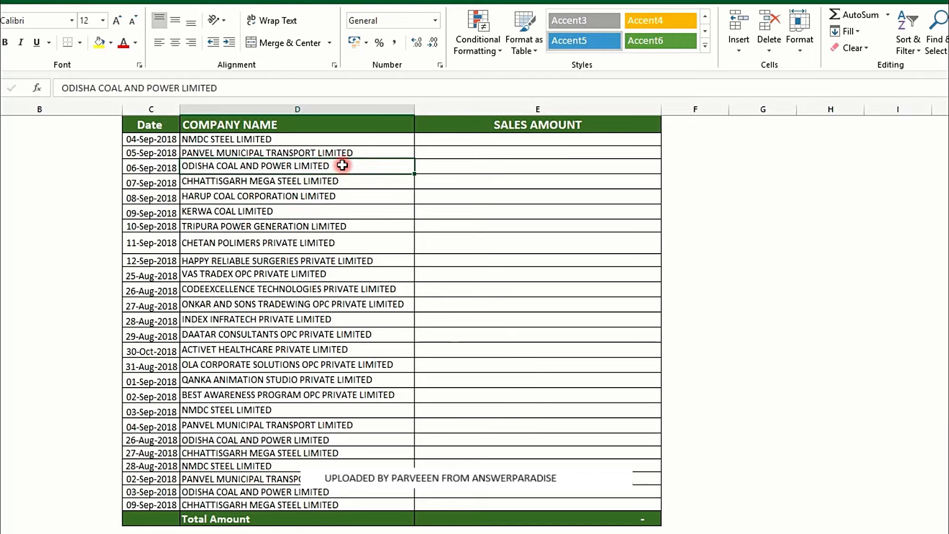
text(pppp)
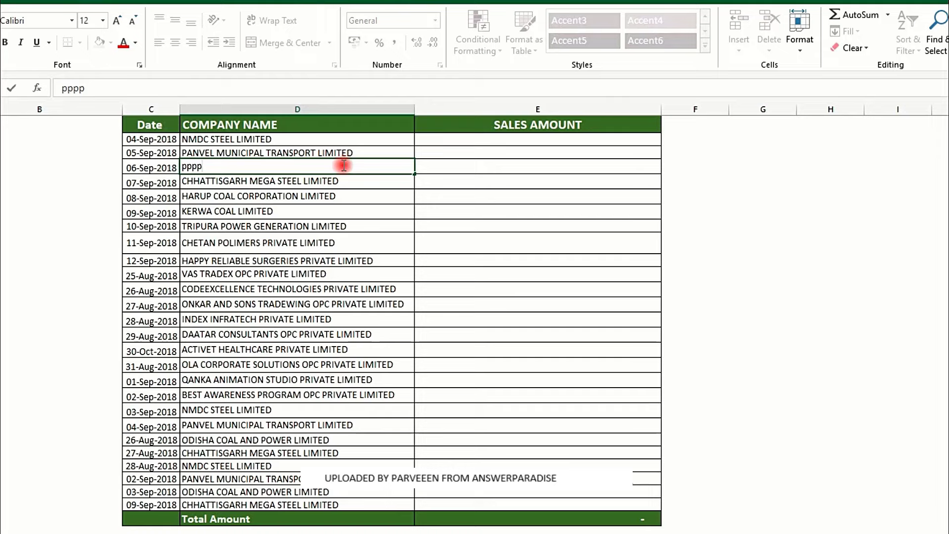
key(Escape)
click(369, 245)
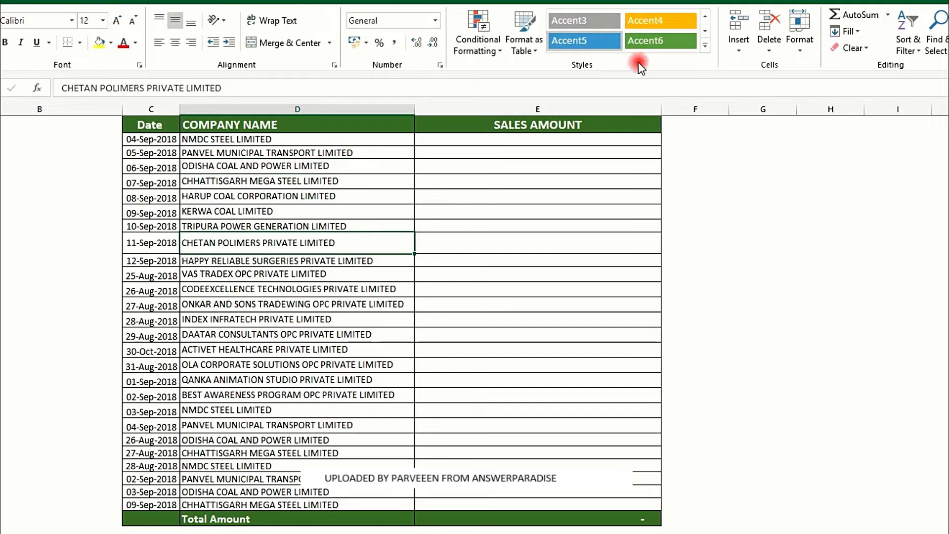
click(791, 53)
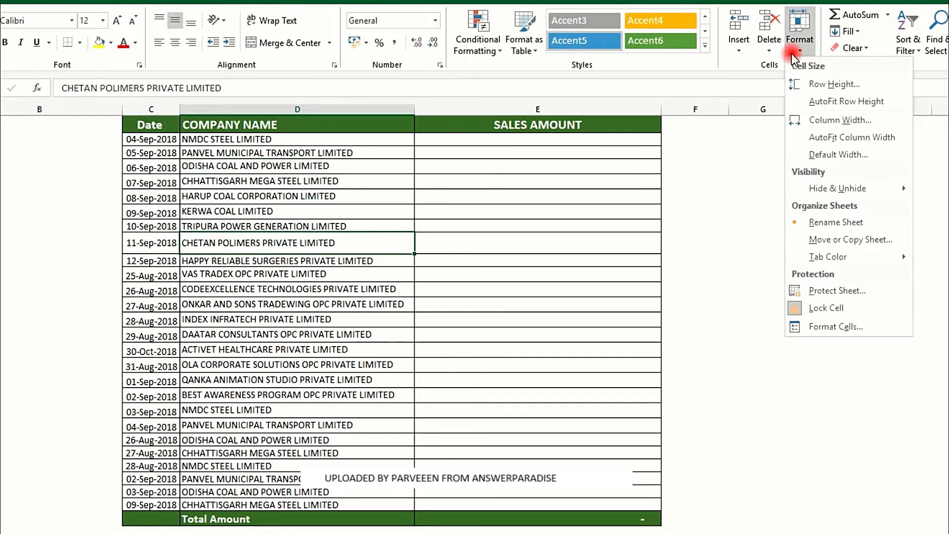
Step: Protect the Company sheet with a password, keeping selection of locked and unlocked cells allowed
click(816, 291)
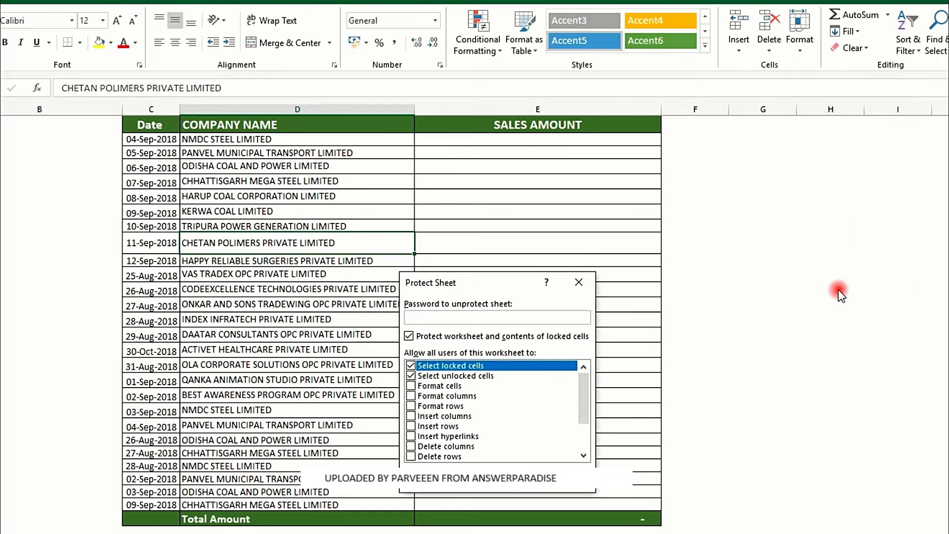
click(572, 322)
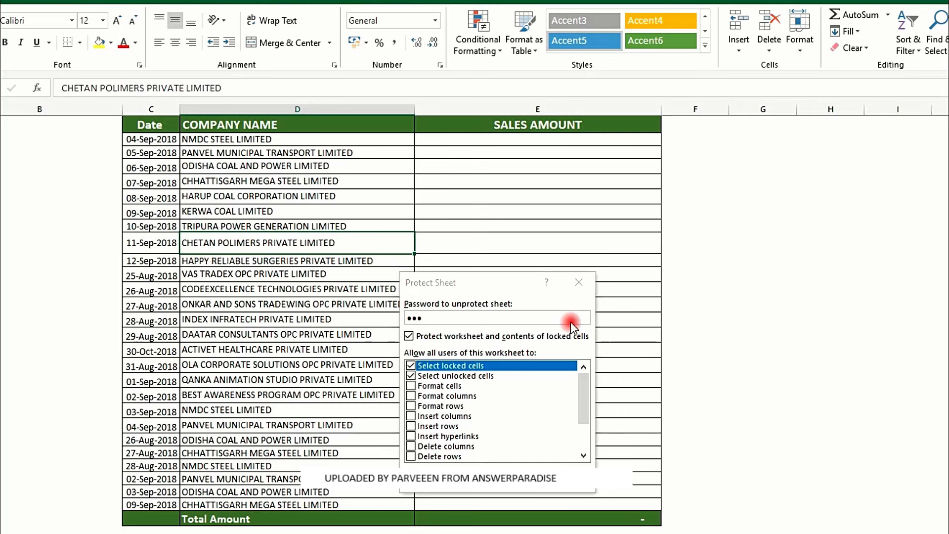
key(Return)
key(Return)
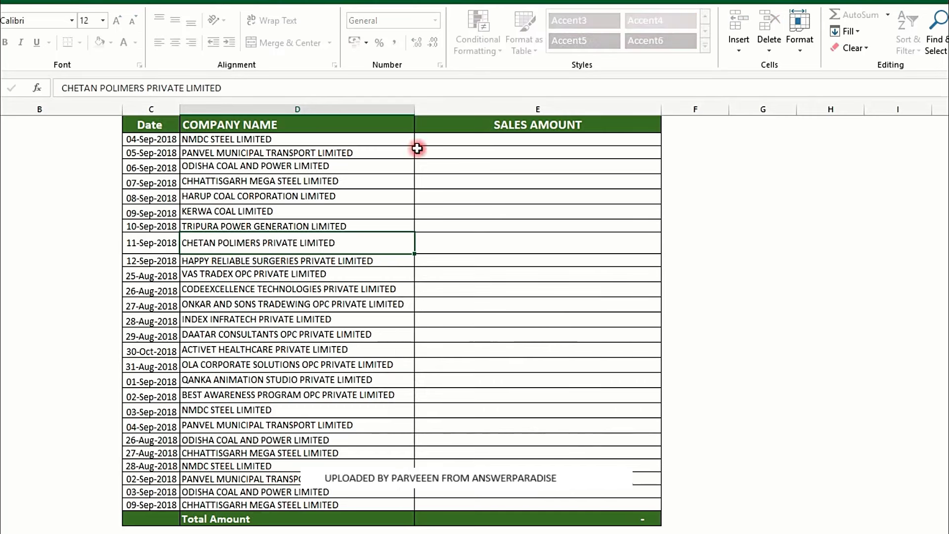
drag(166, 134, 391, 396)
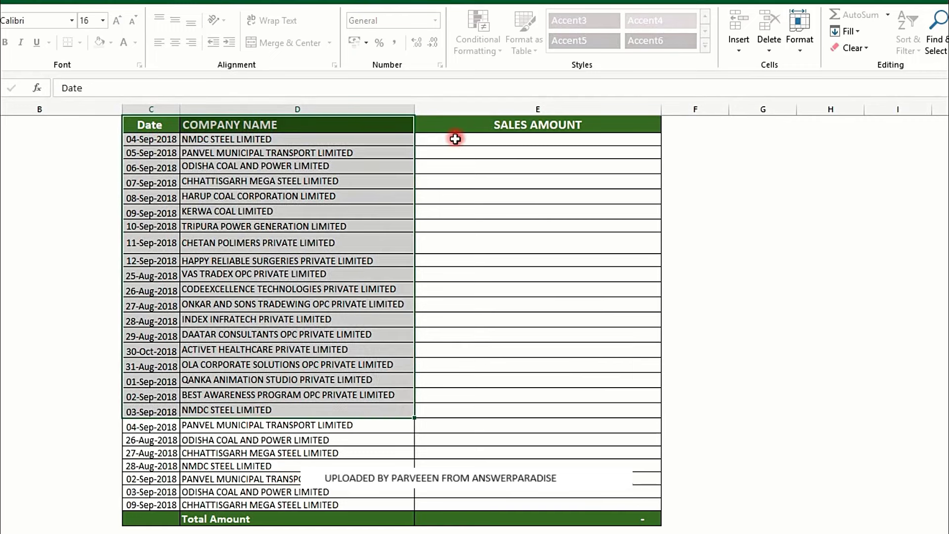
Step: Try editing and clearing the TRIPURA POWER GENERATION LIMITED cell, dismissing each protected-sheet warning
drag(447, 140, 441, 391)
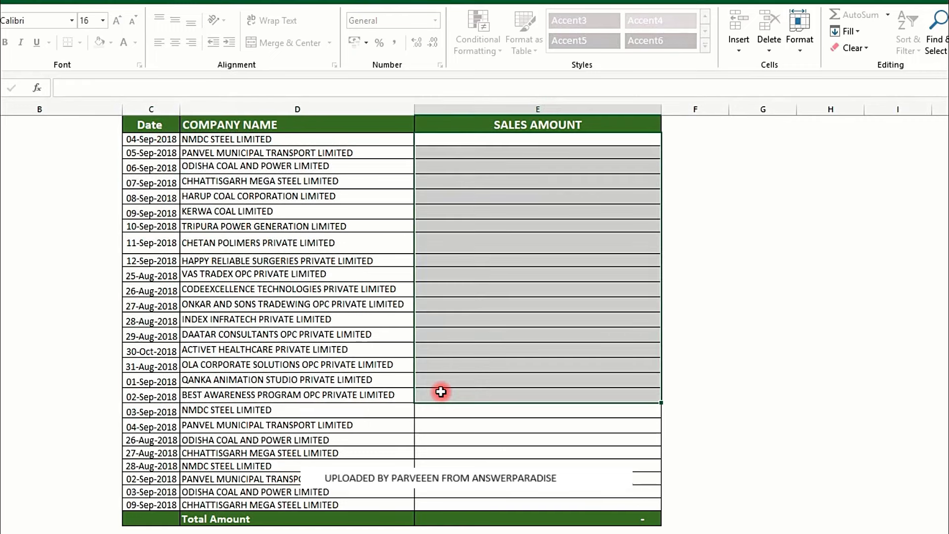
click(356, 153)
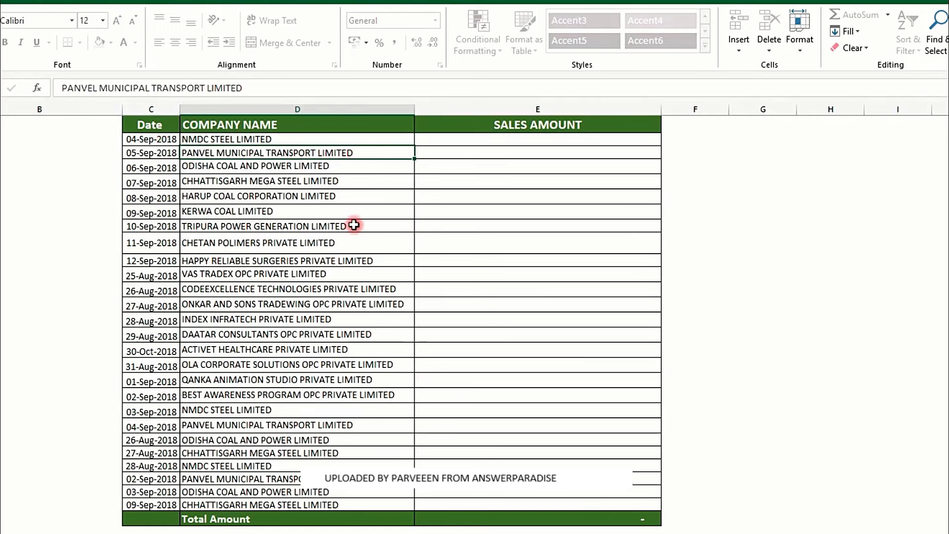
double_click(354, 225)
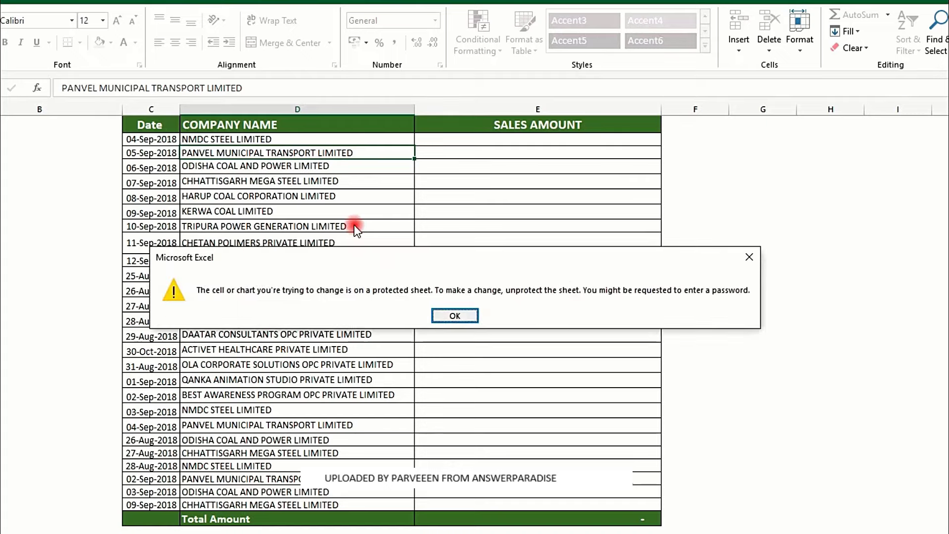
key(Return)
right_click(354, 225)
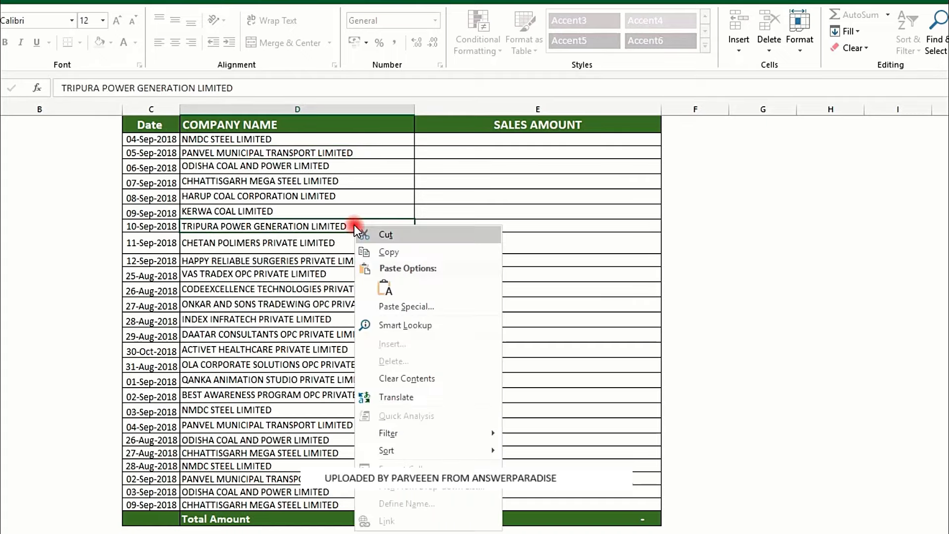
click(390, 379)
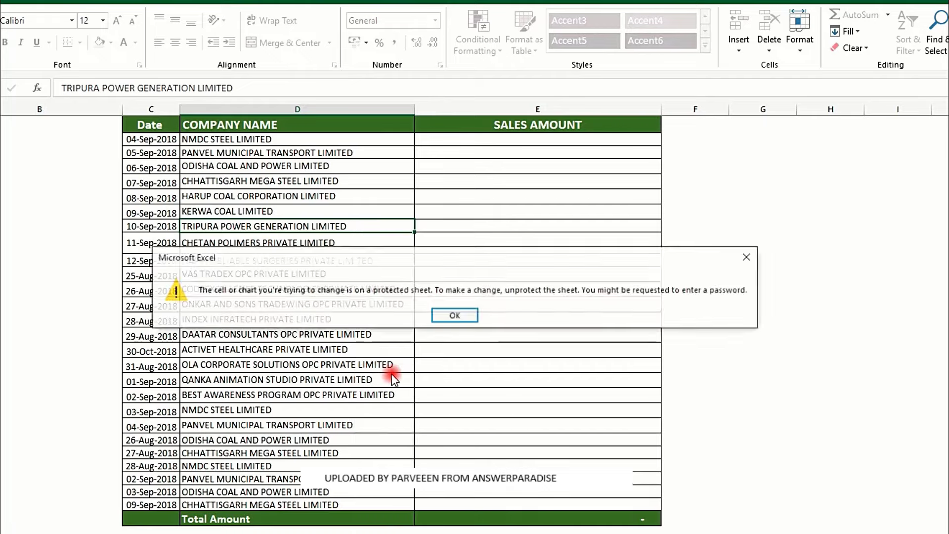
click(455, 315)
Step: Try filling the TRIPURA name down a row, dismiss the warning, and select the Sales Amount column
click(163, 226)
click(394, 226)
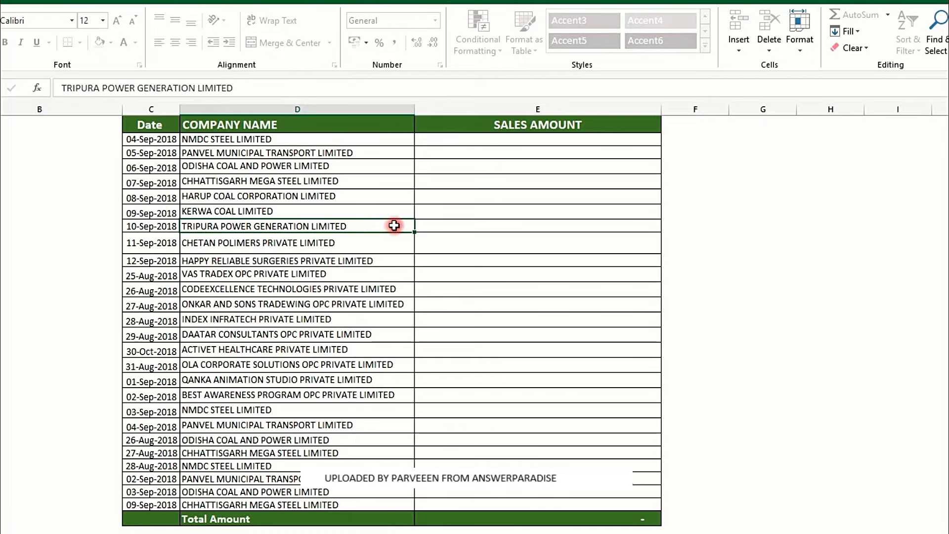
drag(416, 233, 414, 250)
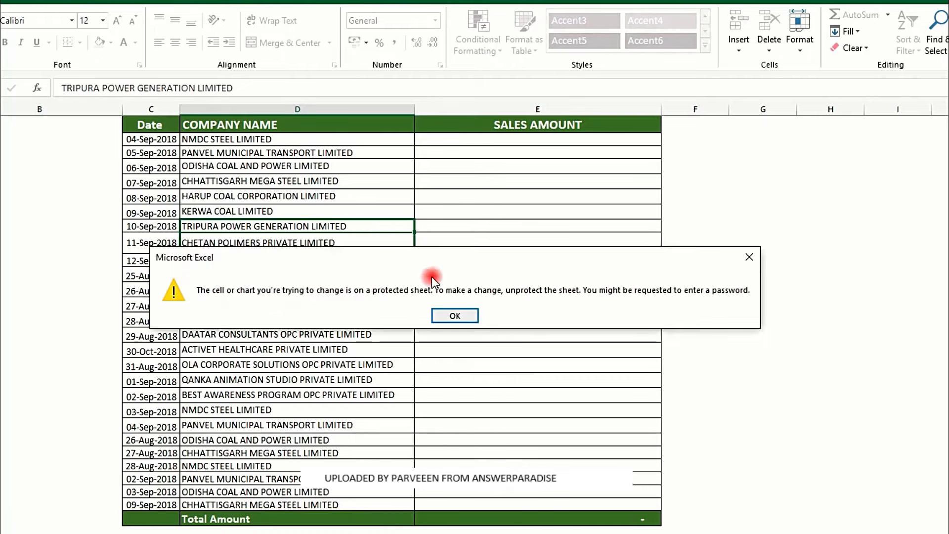
click(454, 316)
drag(148, 125, 242, 478)
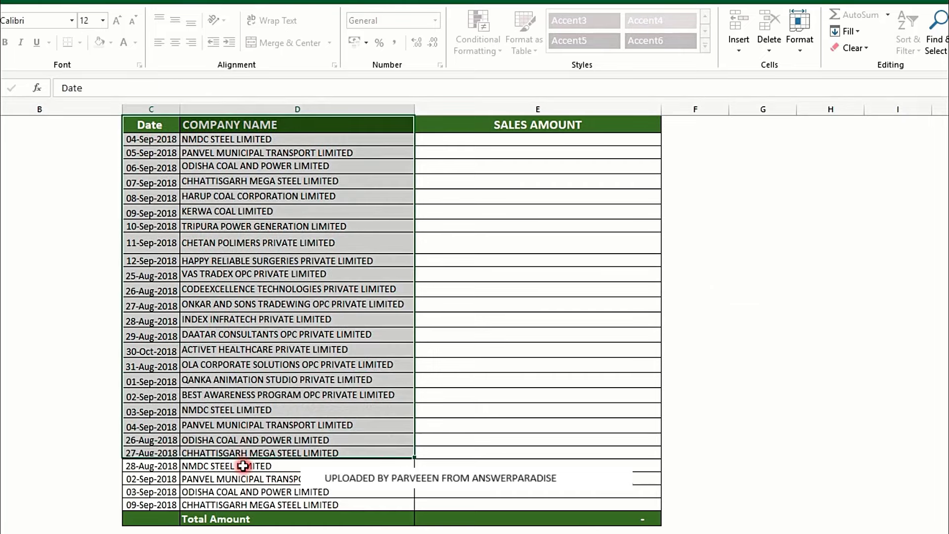
click(257, 380)
drag(470, 139, 480, 507)
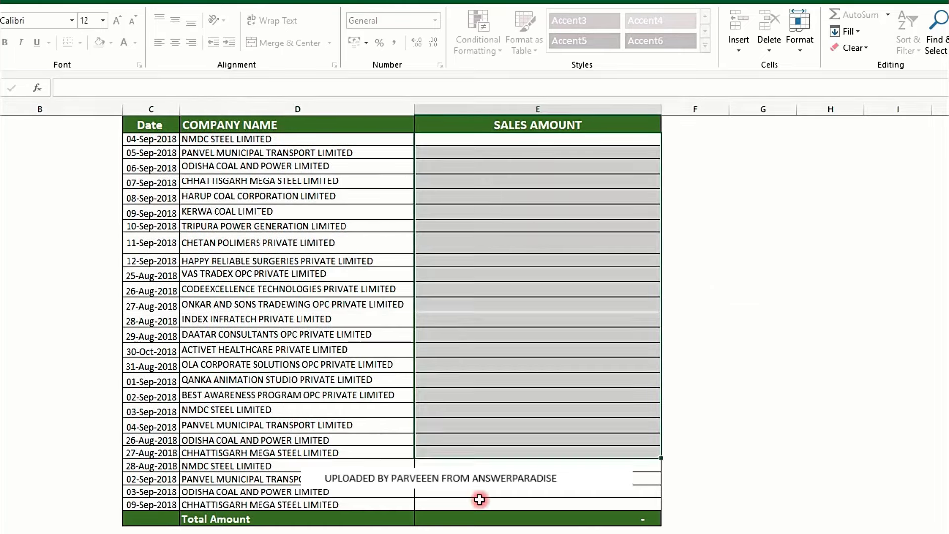
Step: Enter the amounts 555, 63, 8520, 8520, 963, 963, 741, 8520, 96320, 410 and 10 into E2:E12
click(564, 141)
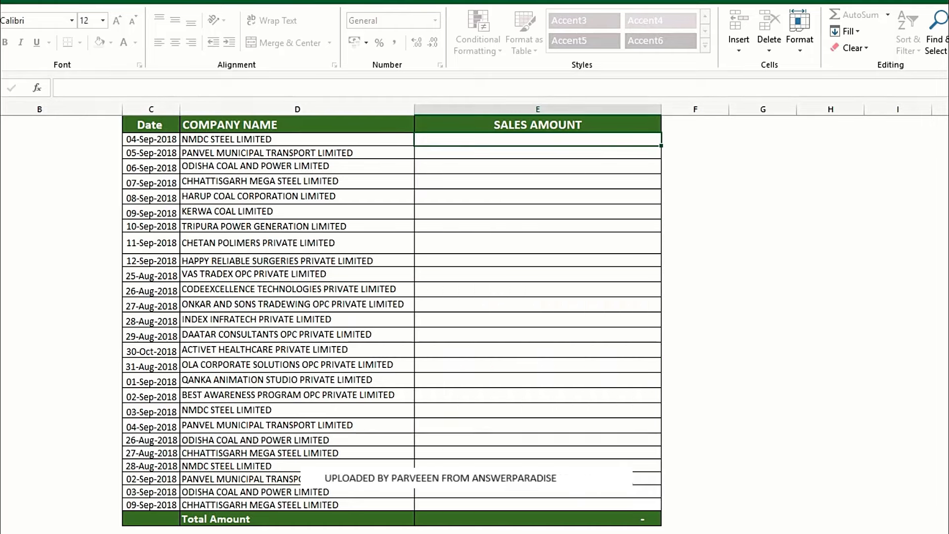
text(555)
key(Return)
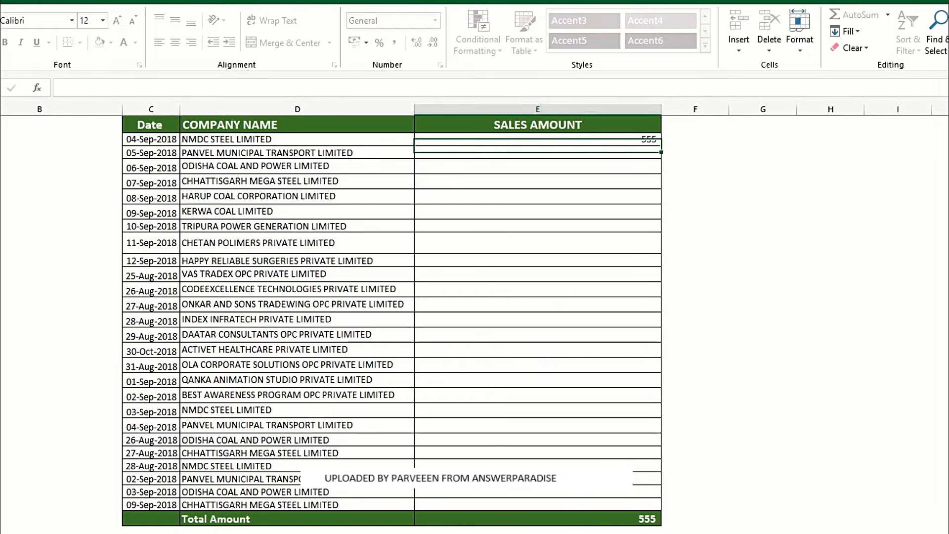
text(63)
key(Return)
key(Return)
text(8520)
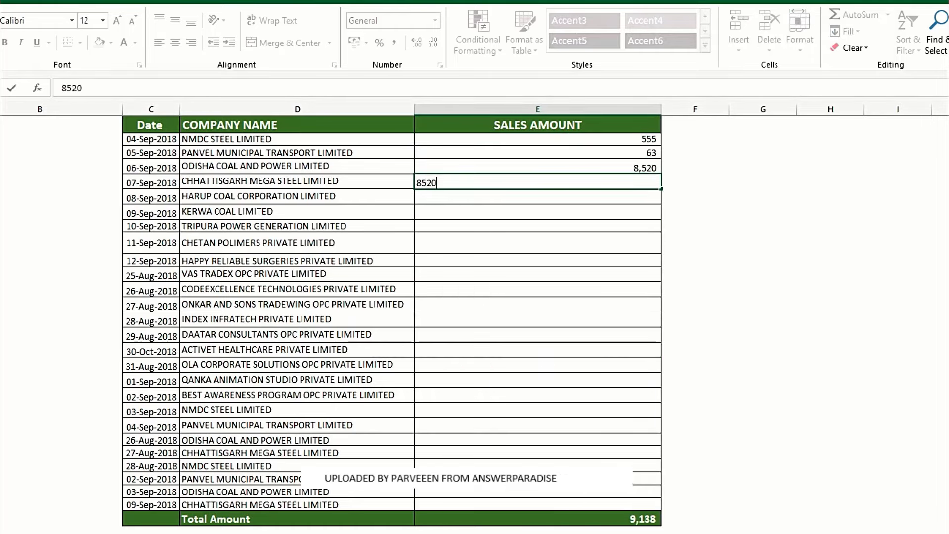
key(Return)
key(Return)
text(96)
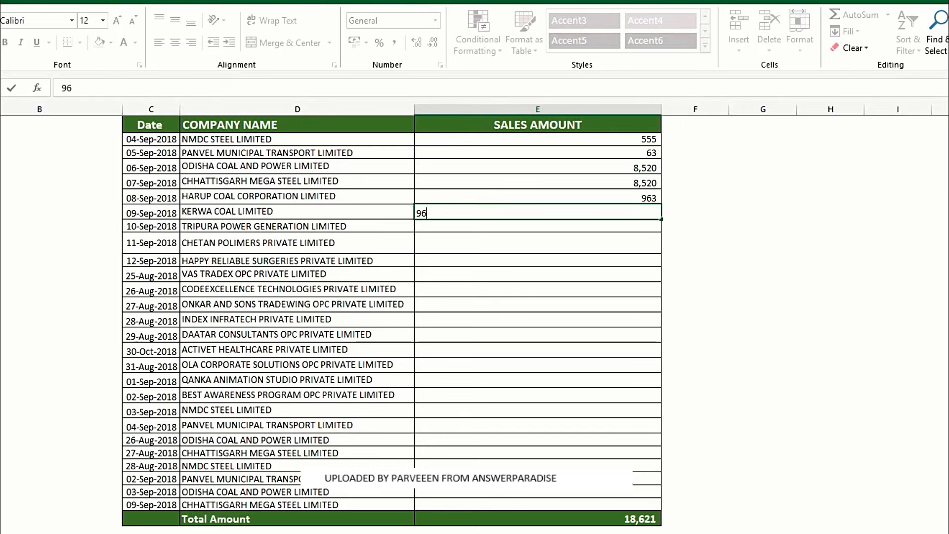
text(3)
key(Return)
text(741)
key(Return)
text(8520)
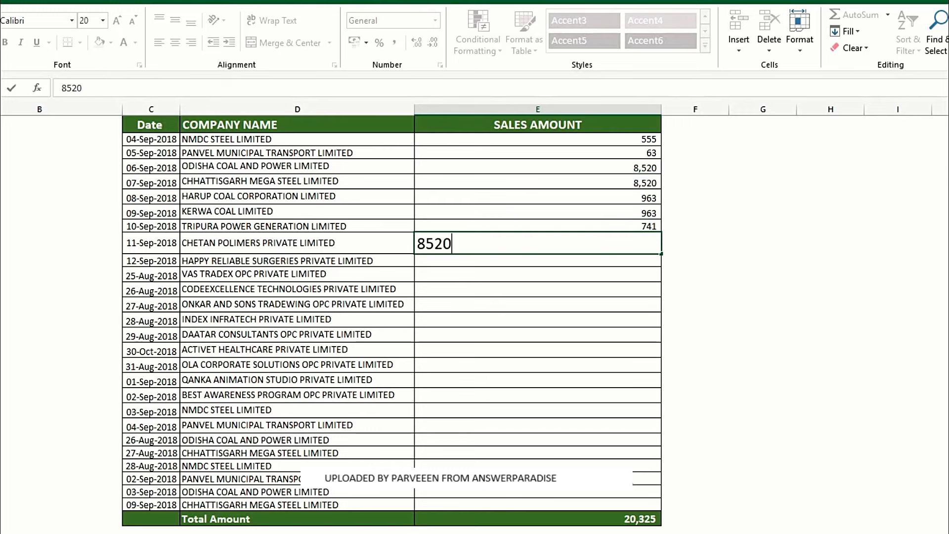
key(Return)
key(Return)
text(41)
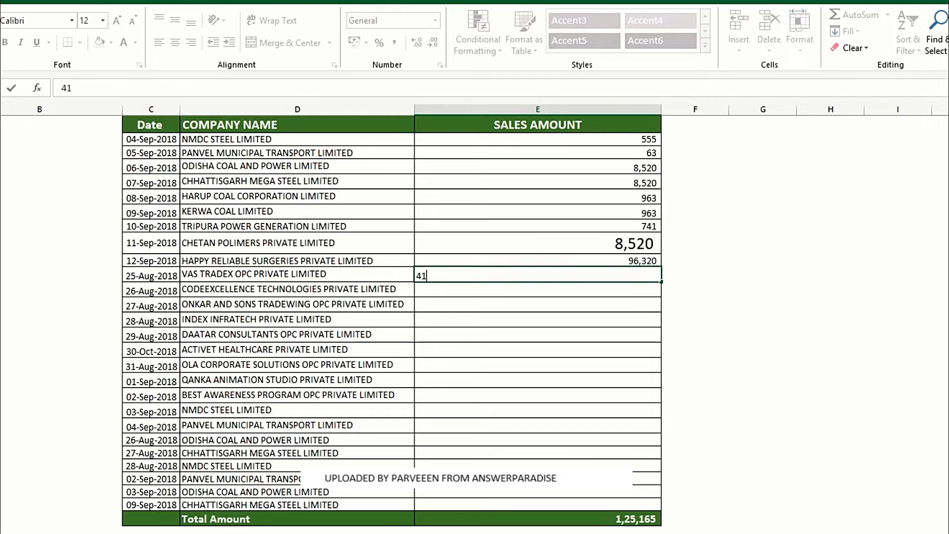
text(0)
key(Return)
key(Return)
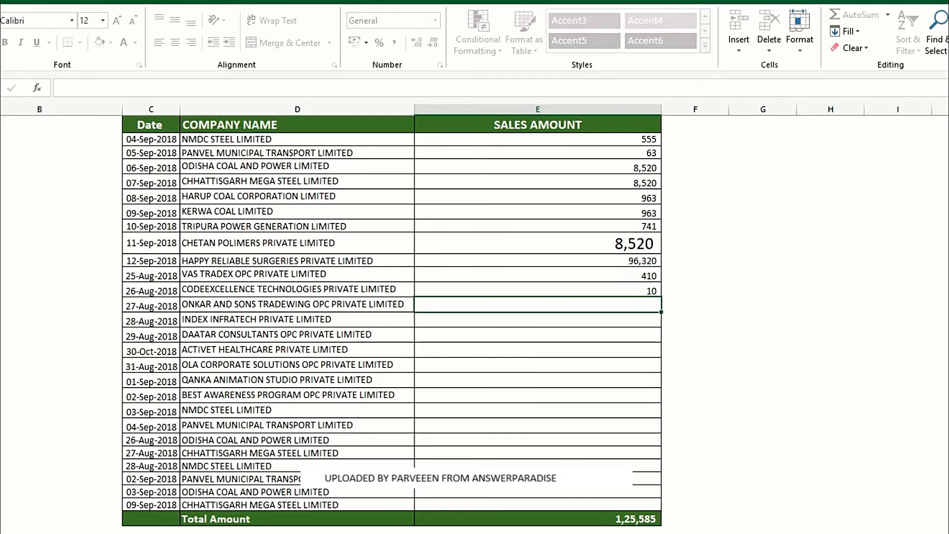
Step: Select the new amounts from 07-Sep to 30-Oct, then click away into blank cells
drag(346, 261, 131, 258)
drag(553, 183, 587, 347)
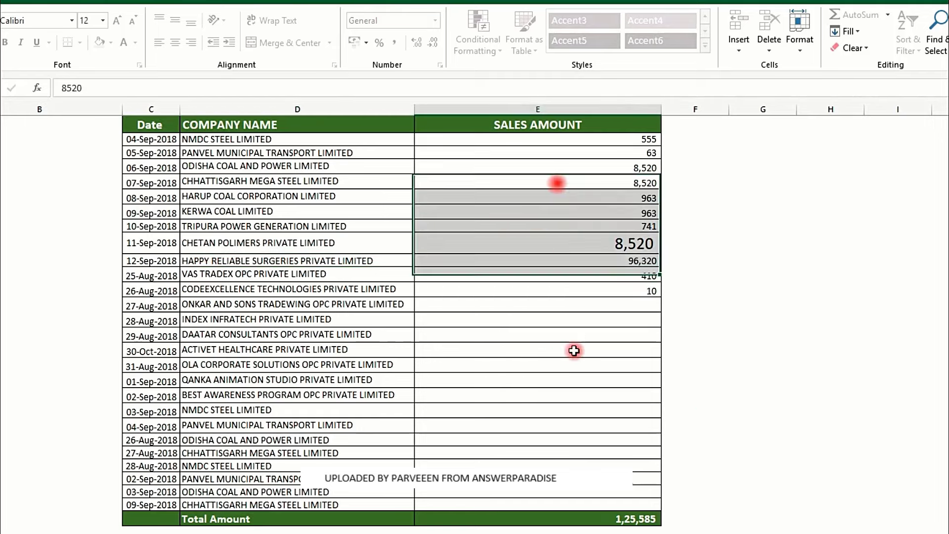
click(586, 347)
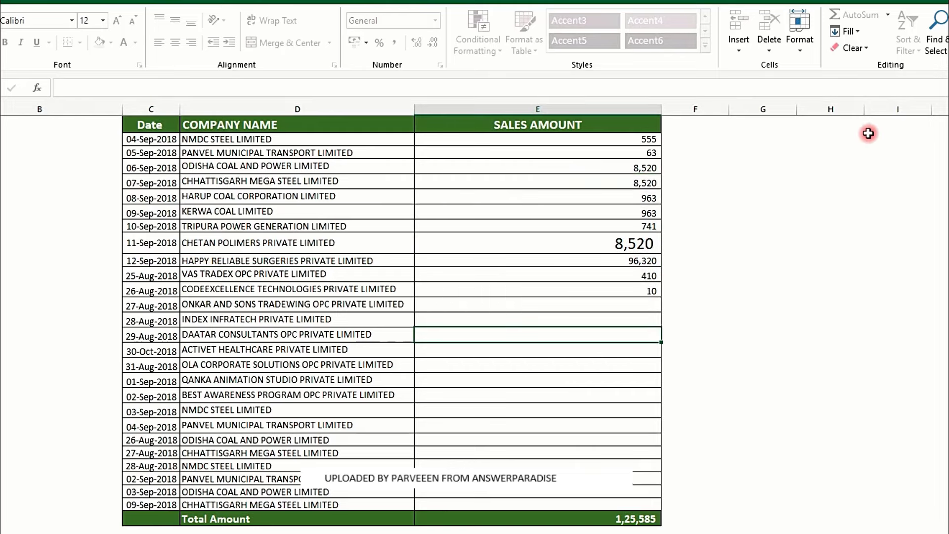
click(731, 132)
drag(46, 142, 50, 262)
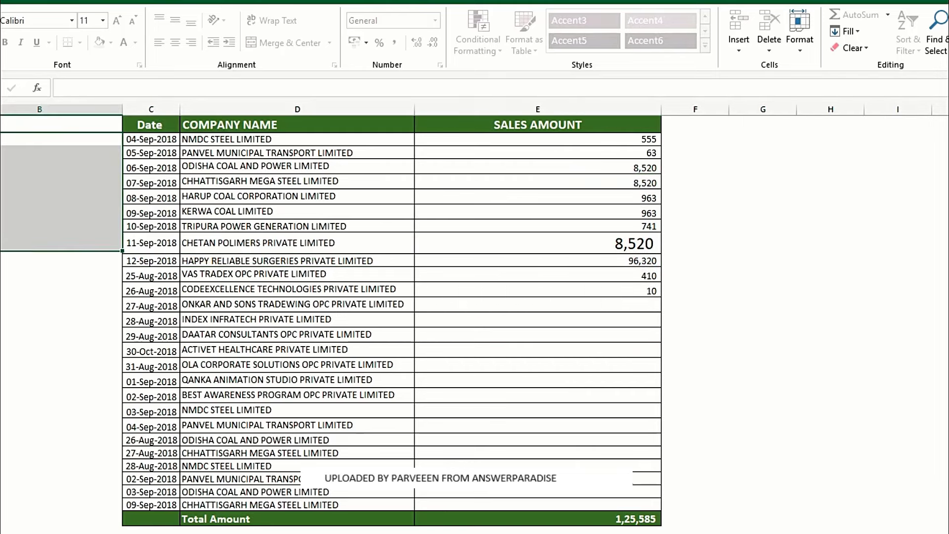
Step: Look through a cell's shortcut menu and the Insert and Data tabs before opening Home > Format
click(775, 186)
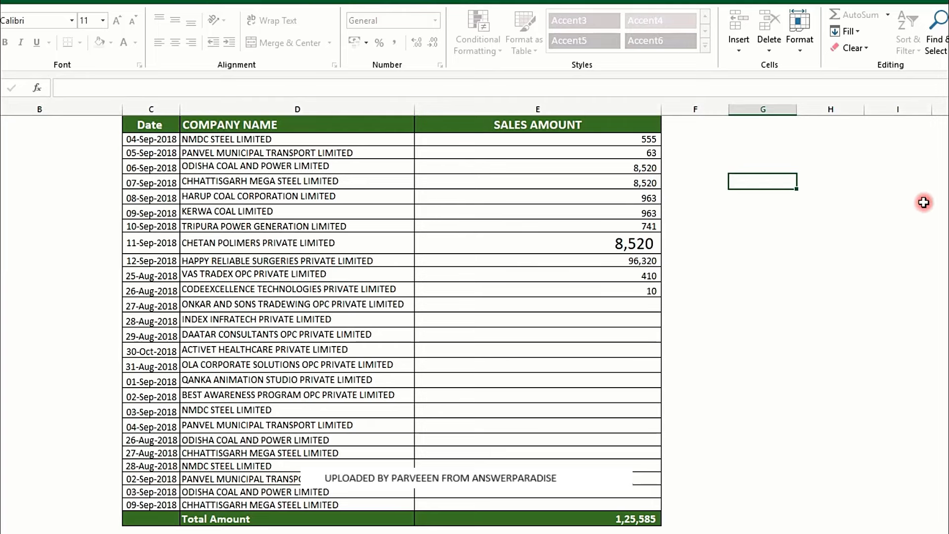
right_click(886, 182)
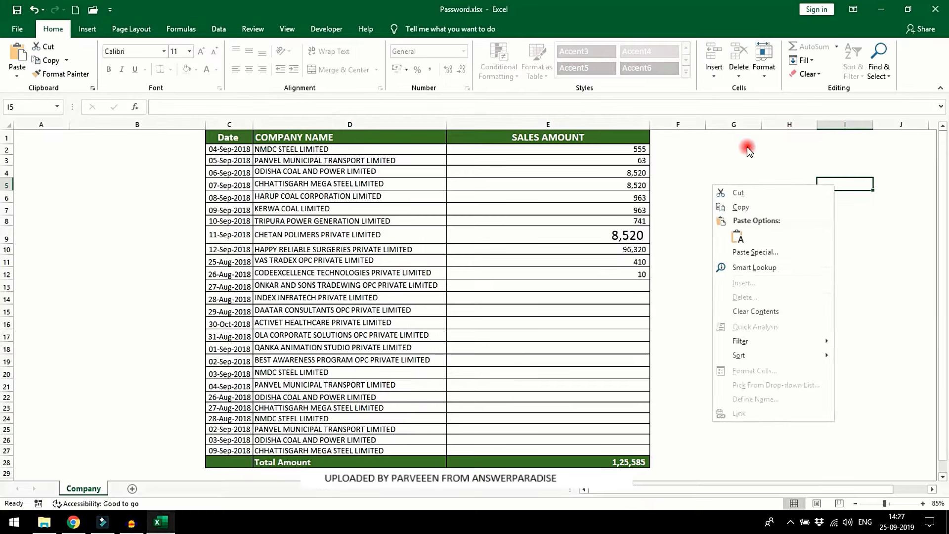
key(Escape)
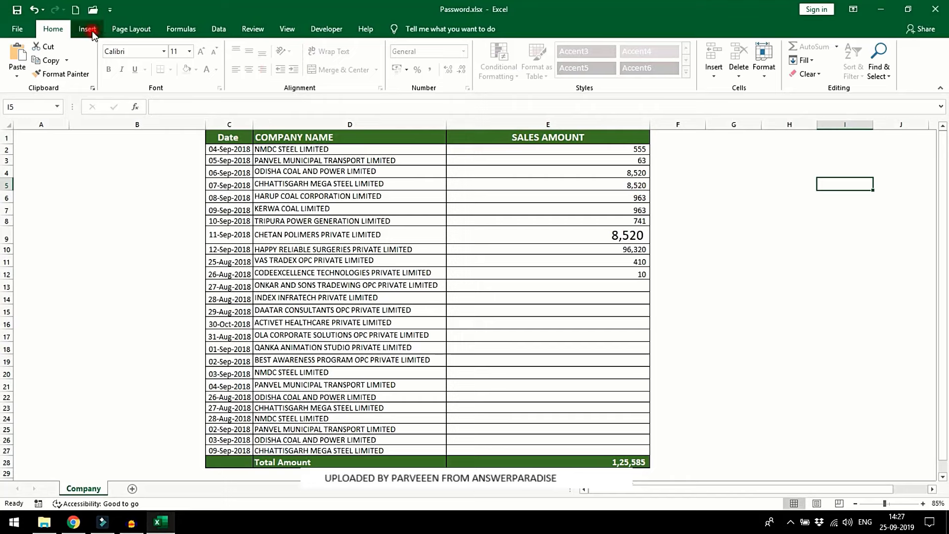
click(115, 29)
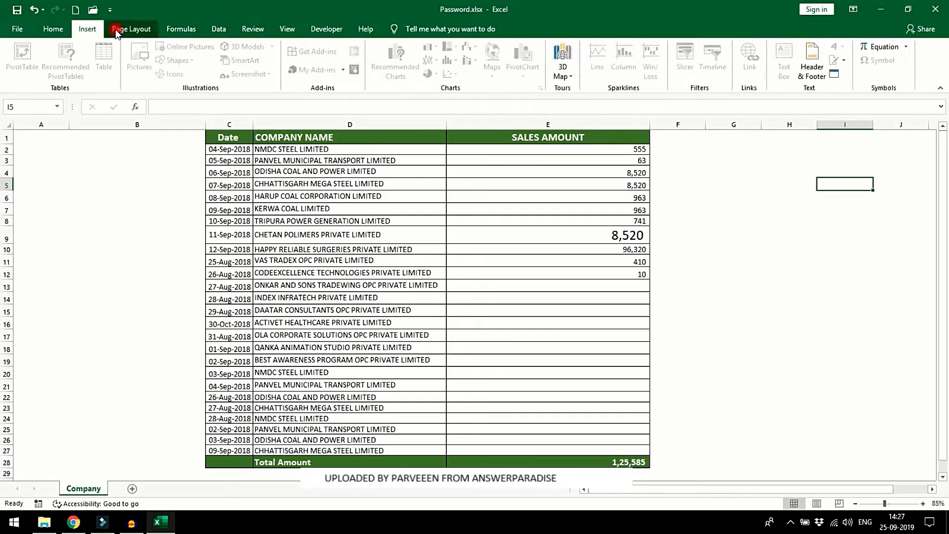
click(89, 29)
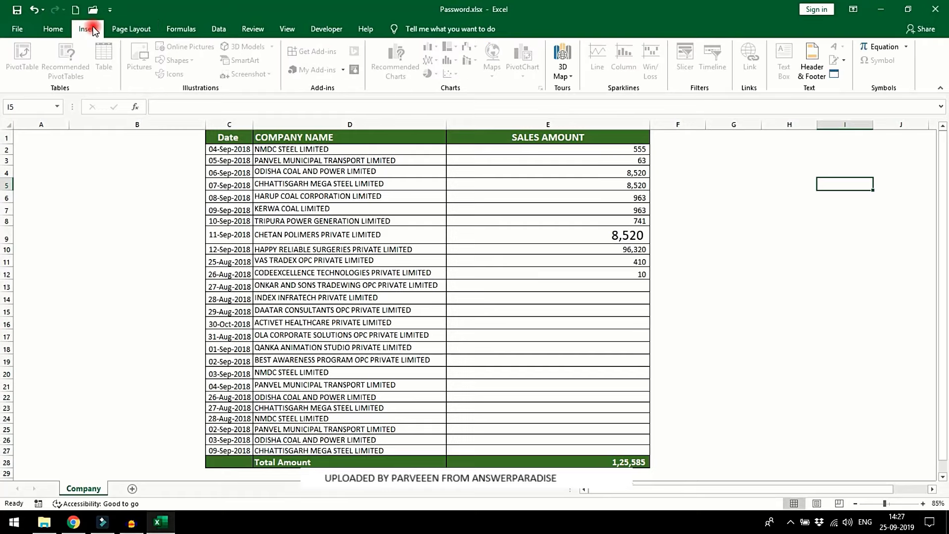
click(218, 29)
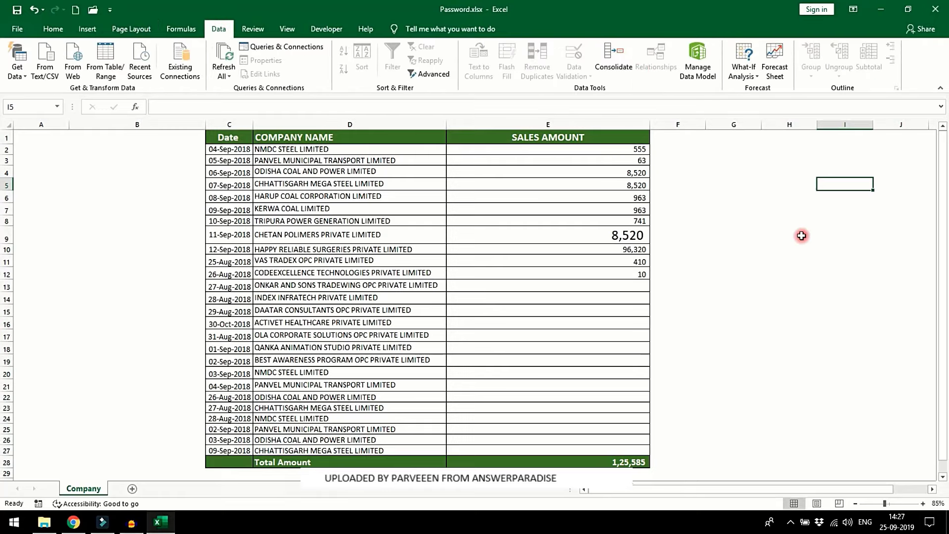
click(764, 72)
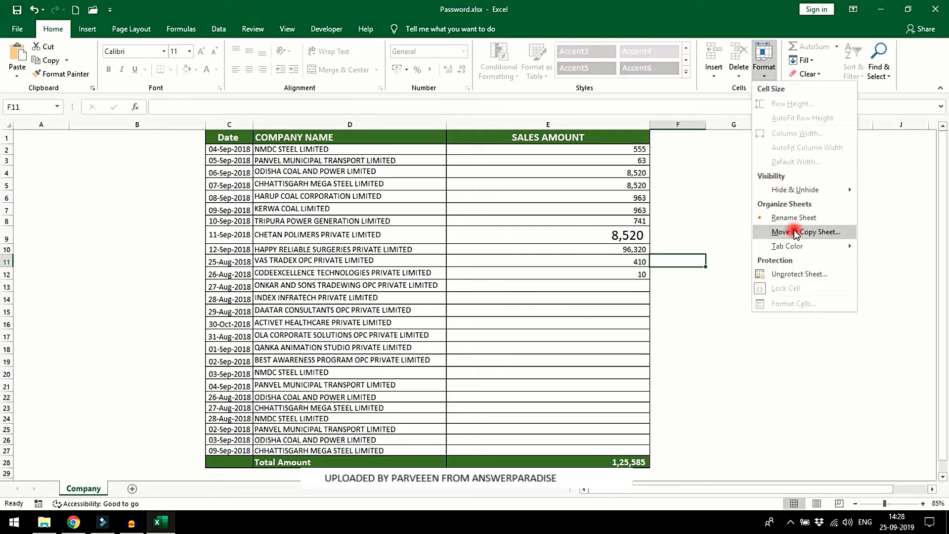
Step: Unprotect the Company sheet, select the 410 amount in E11, and reopen the Format menu
click(791, 275)
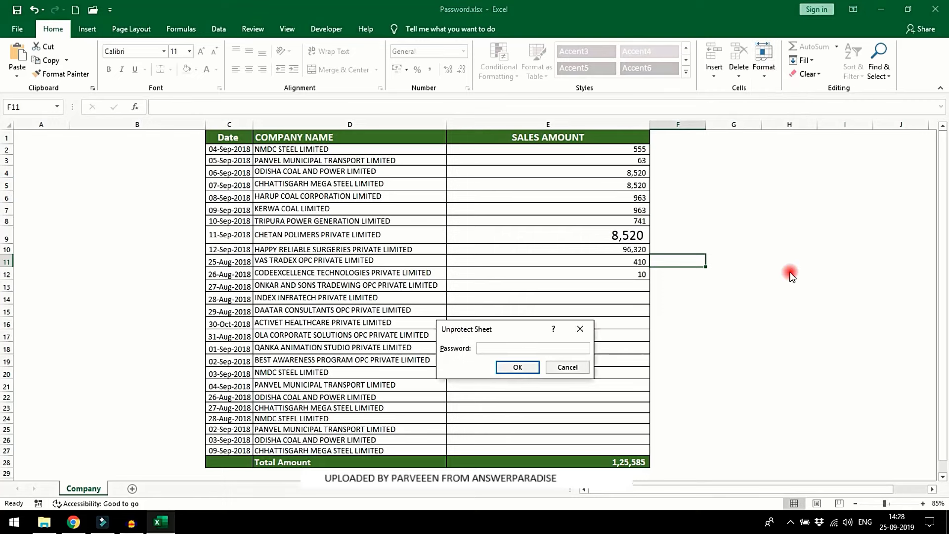
key(Return)
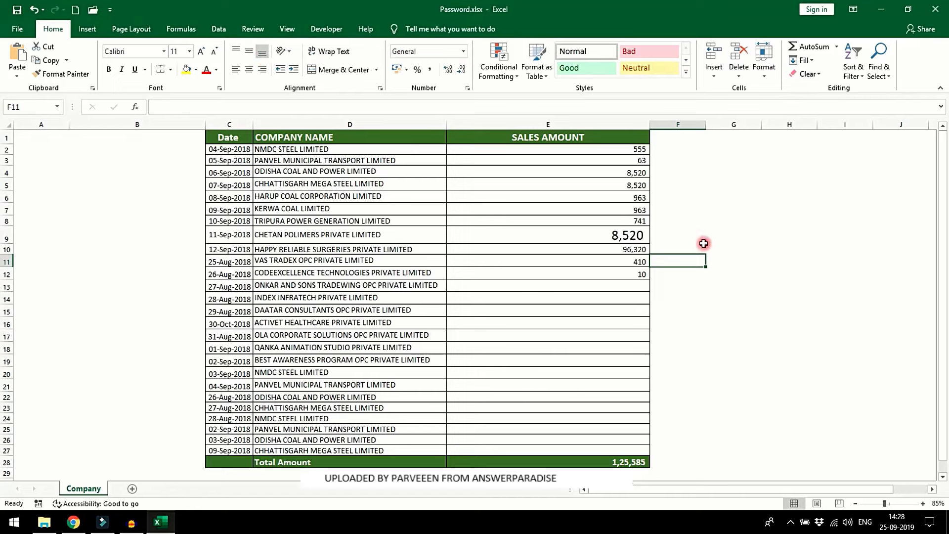
click(440, 286)
click(635, 257)
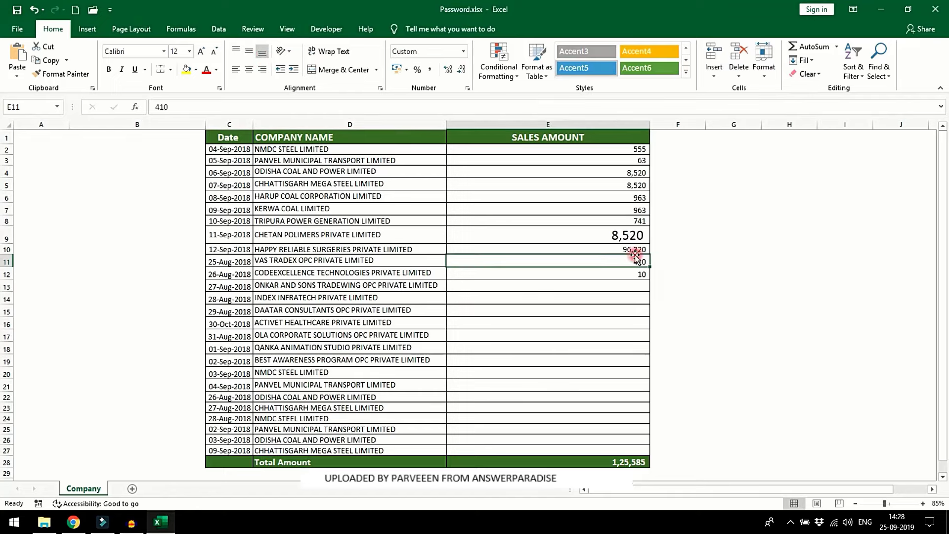
click(766, 75)
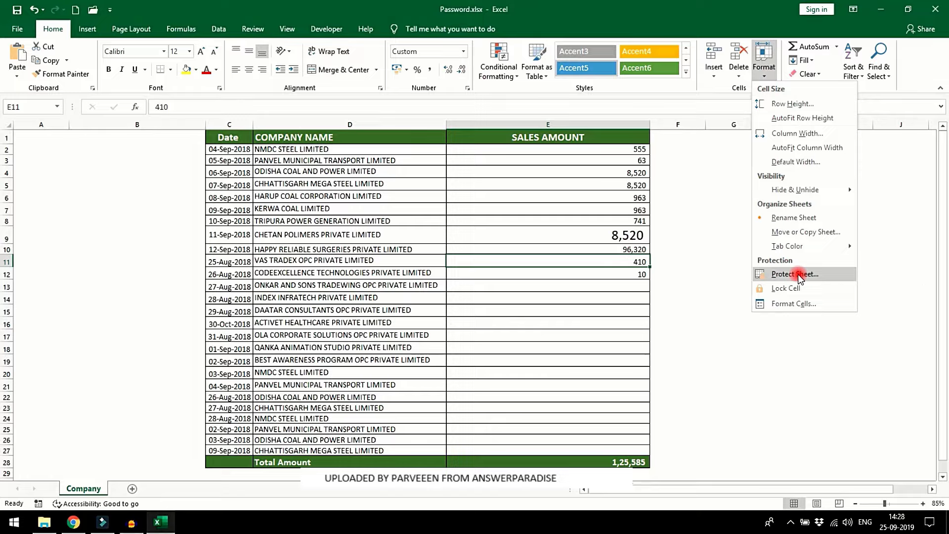